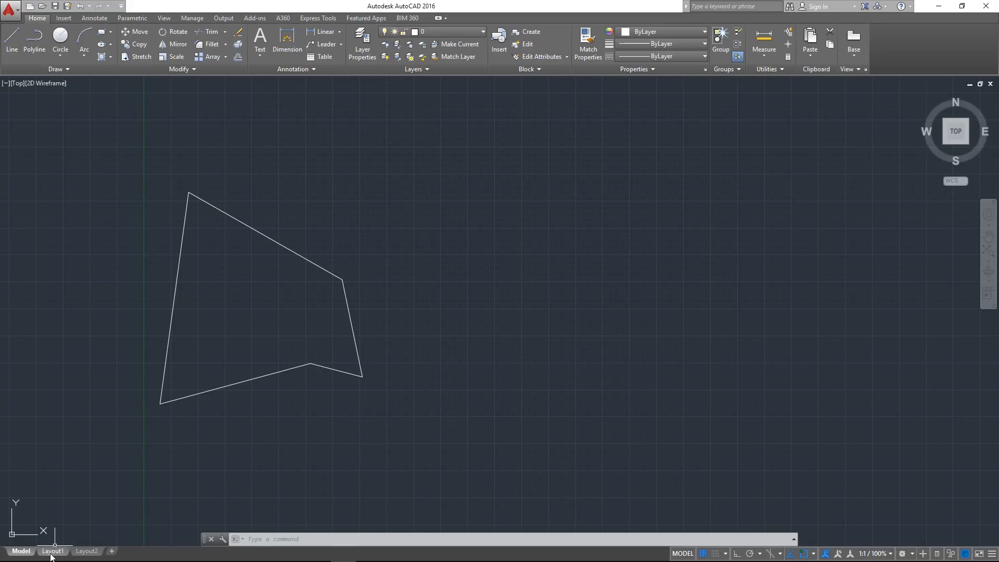
Open Layout1, add another blank layout to the drawing and open the new layout
left_click(53, 551)
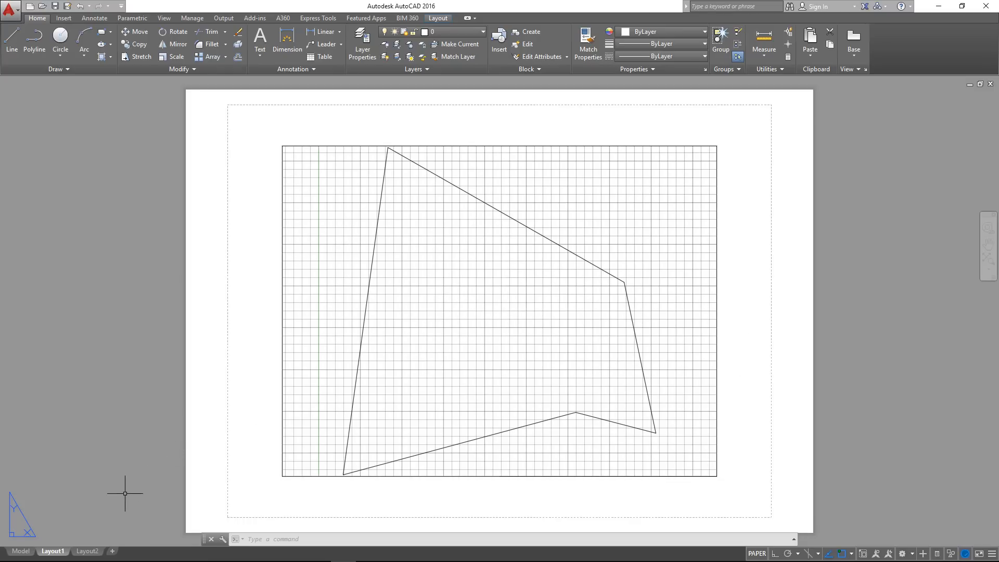
left_click(111, 551)
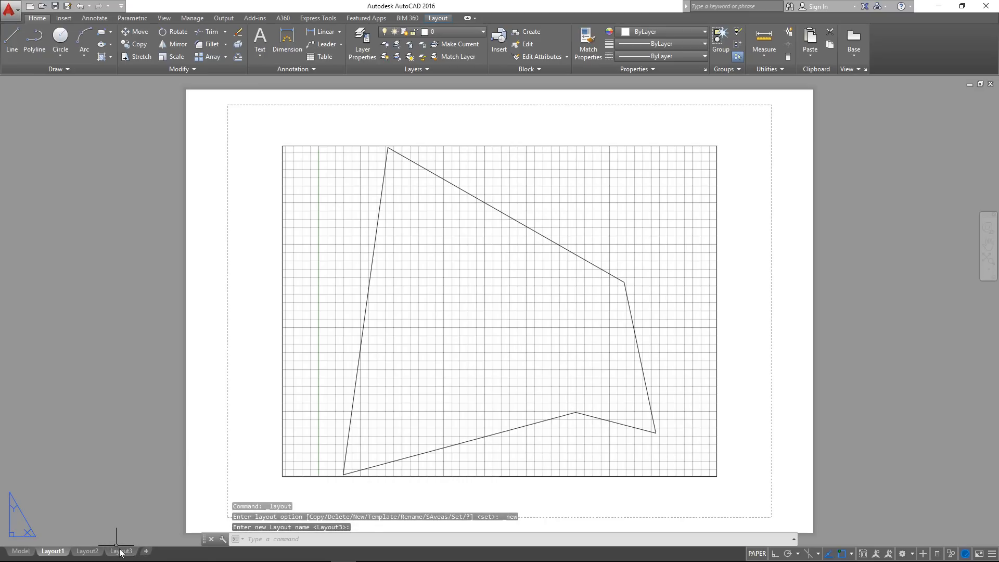
left_click(119, 551)
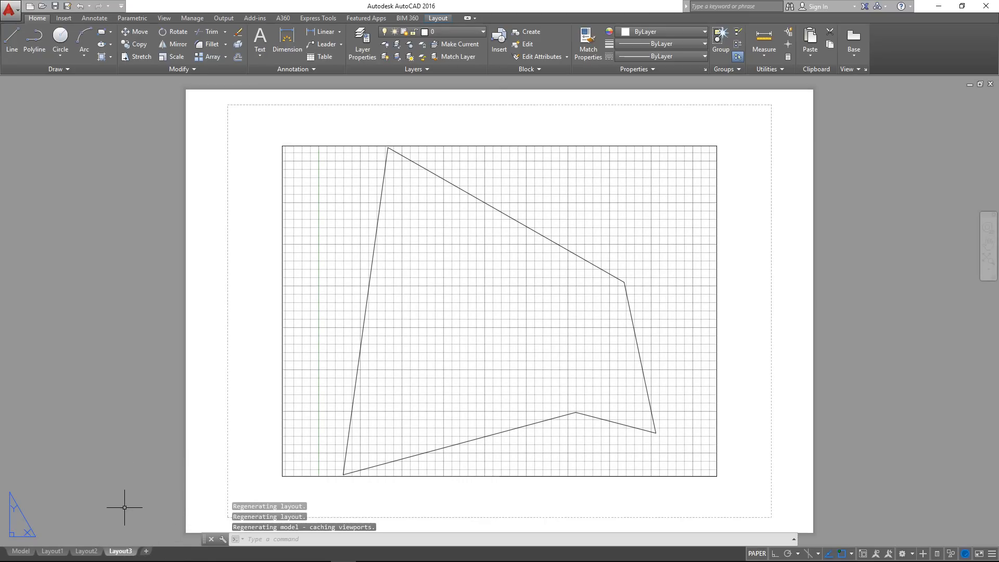
Start a new layout from a template and open the Tutorial-mArch drawing template file
right_click(148, 551)
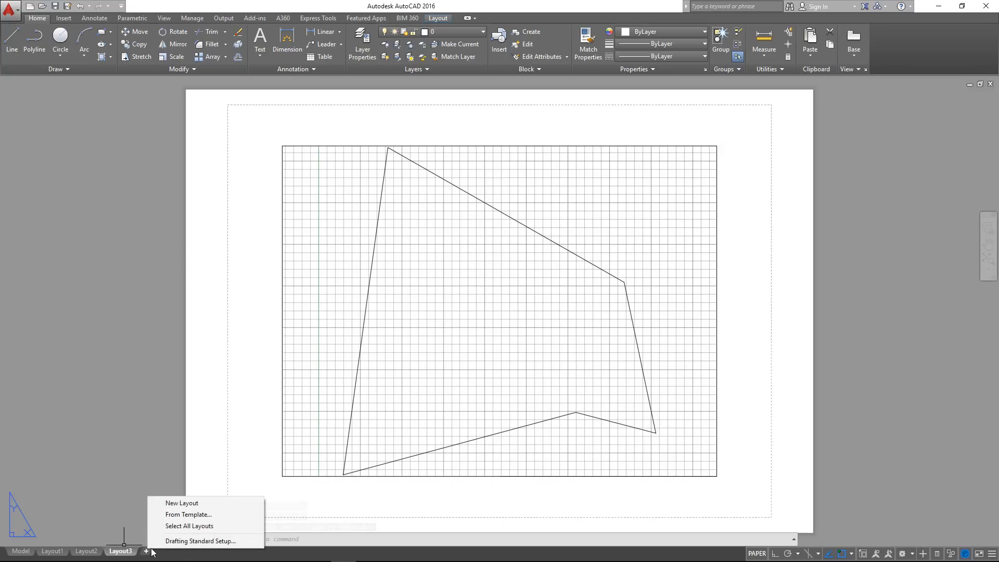
left_click(160, 515)
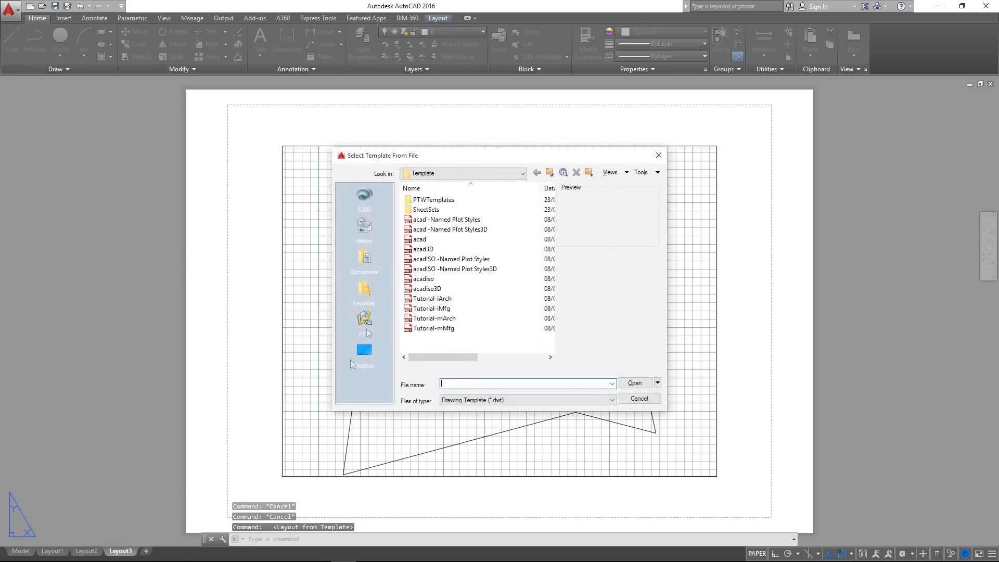
left_click_drag(463, 151, 441, 144)
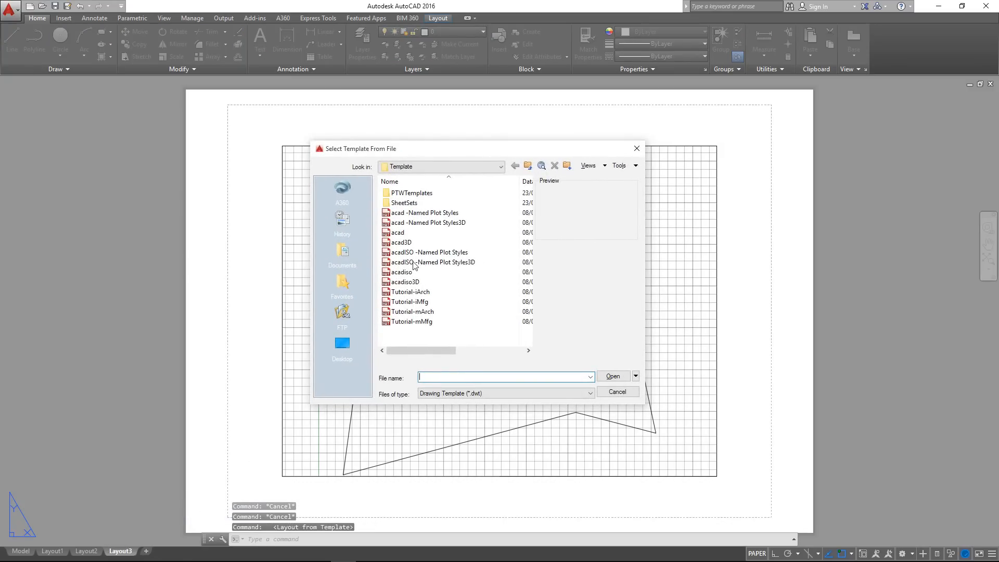
left_click(404, 313)
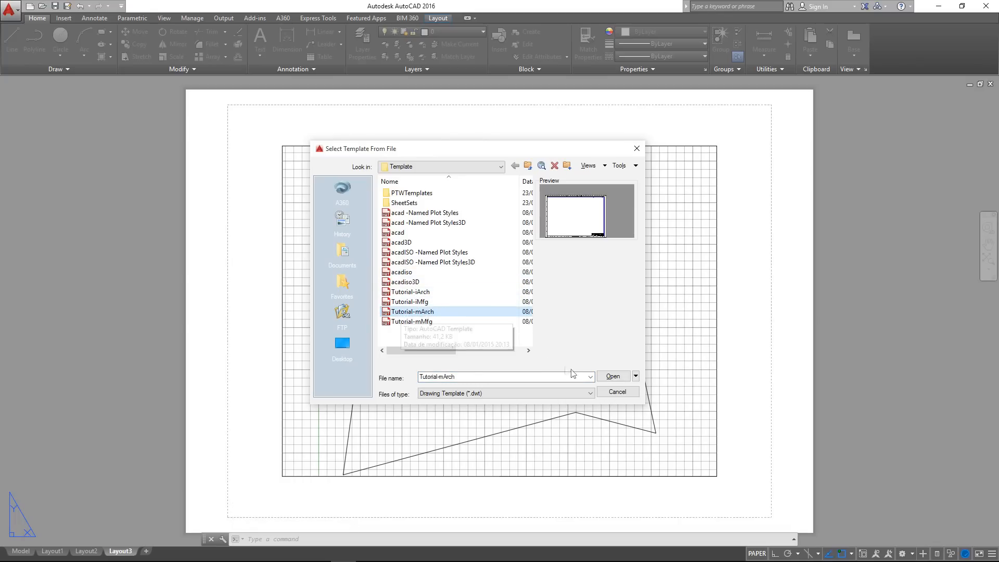
left_click(611, 376)
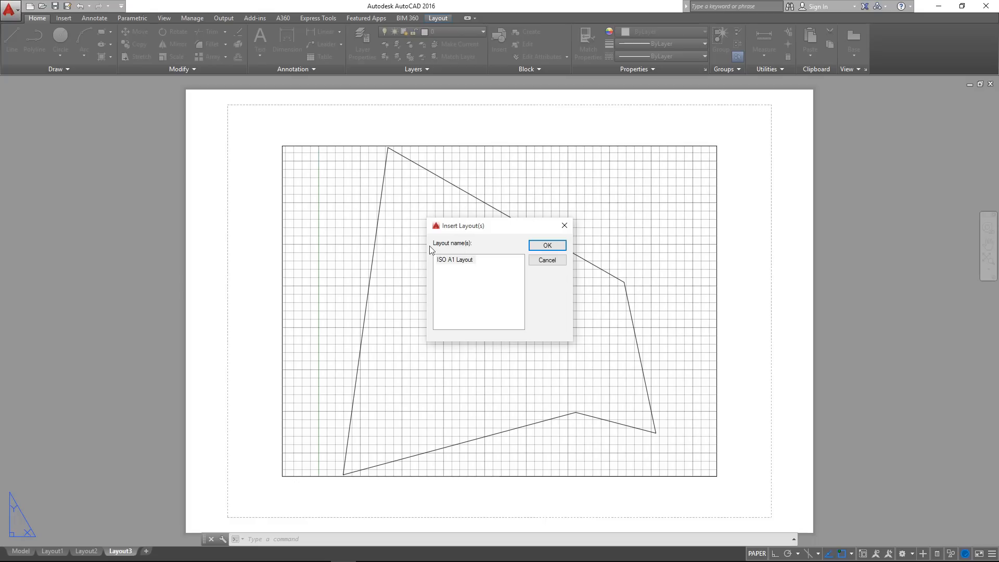
Insert the ISO A1 Layout from the chosen template into the drawing
left_click_drag(479, 228, 378, 226)
left_click(360, 259)
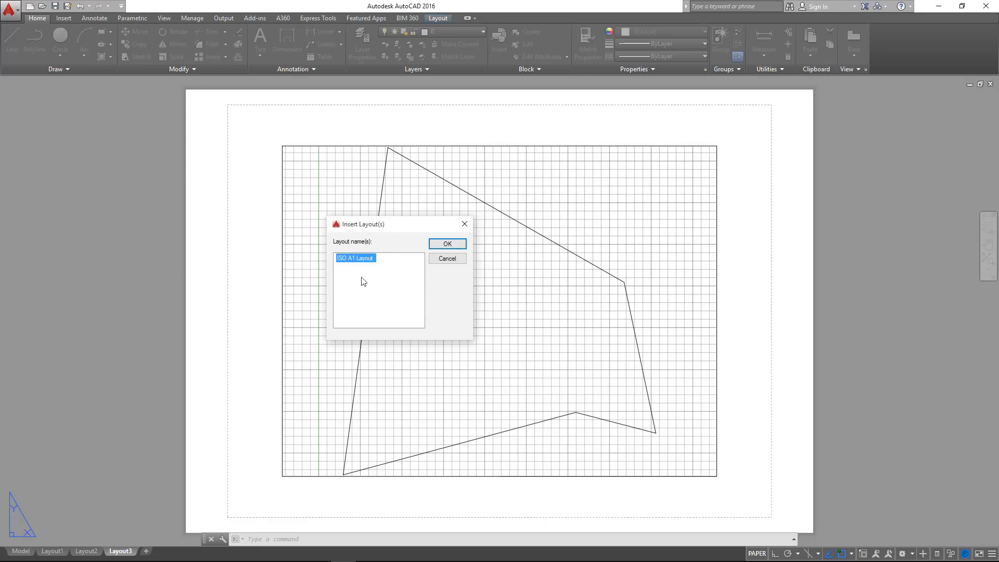
left_click(364, 282)
left_click(358, 261)
left_click(446, 243)
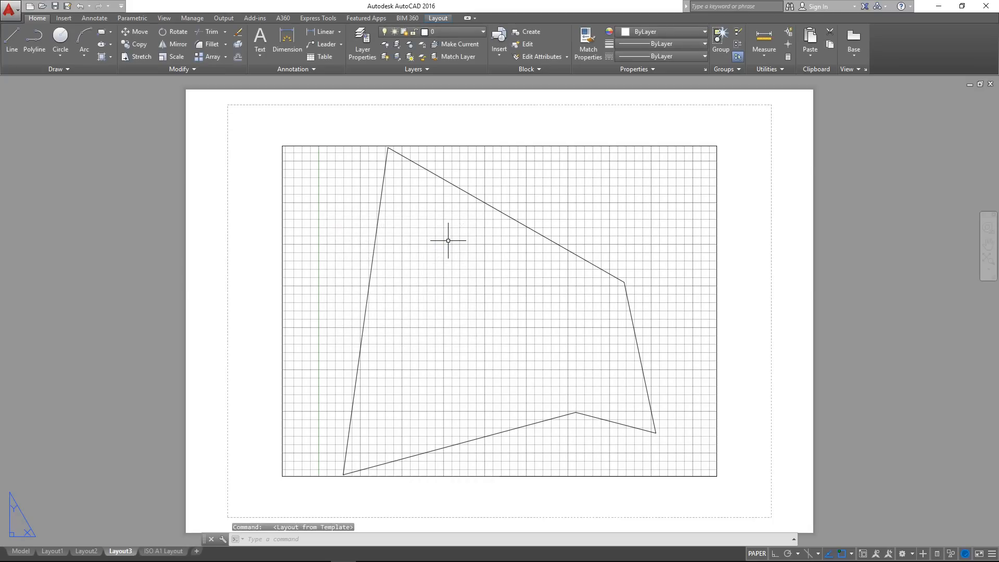
Open the ISO A1 Layout and examine its sheet border and drawing frame
left_click(169, 552)
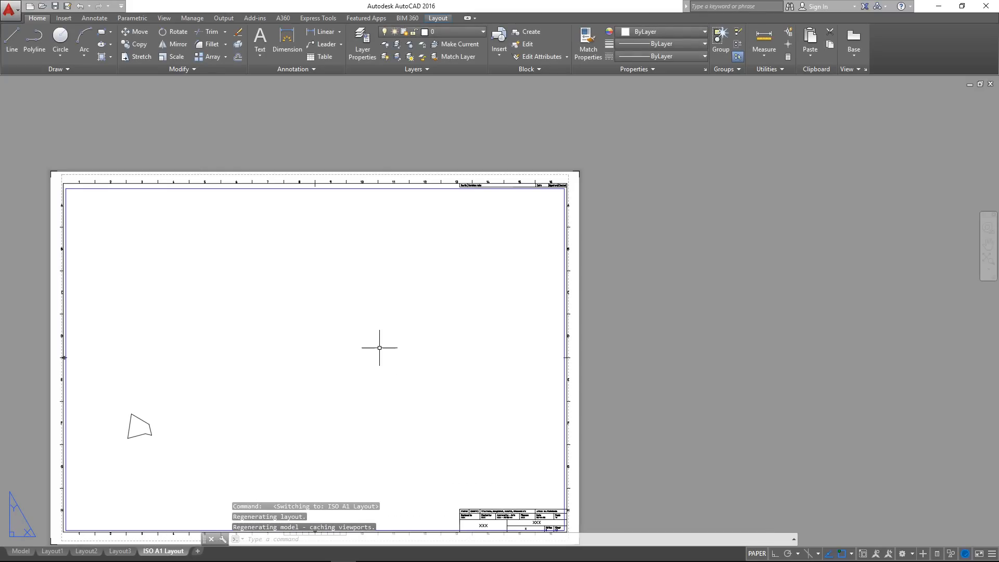
middle_click_drag(190, 368, 280, 321)
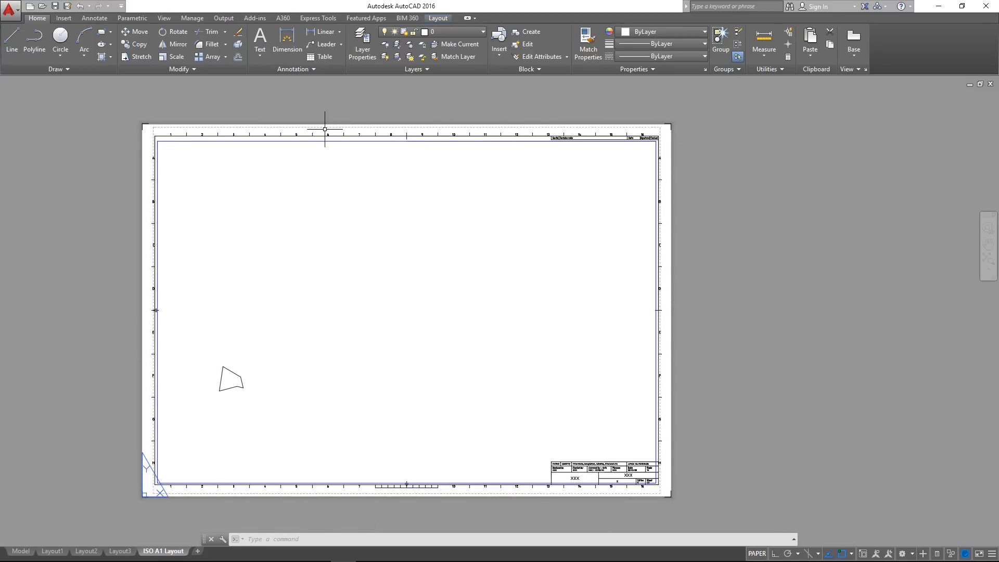
scroll(322, 136, "up", 4)
scroll(427, 147, "down", 4)
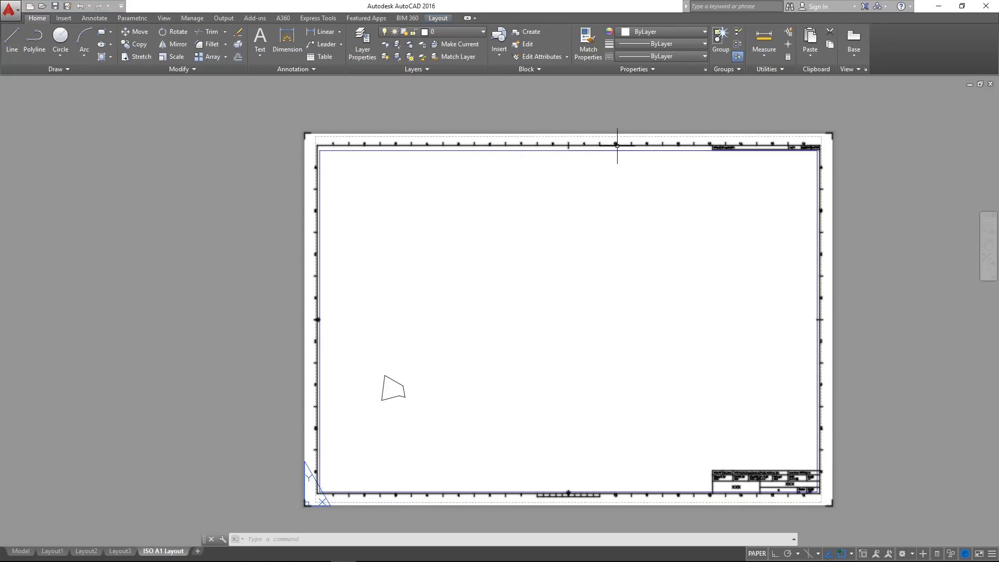
middle_click_drag(640, 287, 593, 263)
scroll(680, 435, "up", 2)
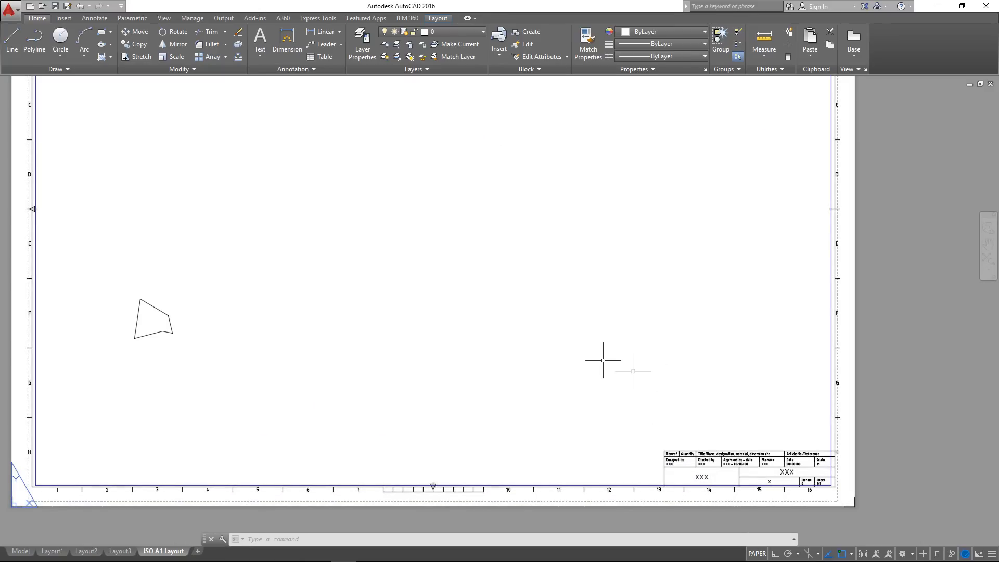
middle_click_drag(520, 285, 516, 315)
scroll(519, 305, "down", 2)
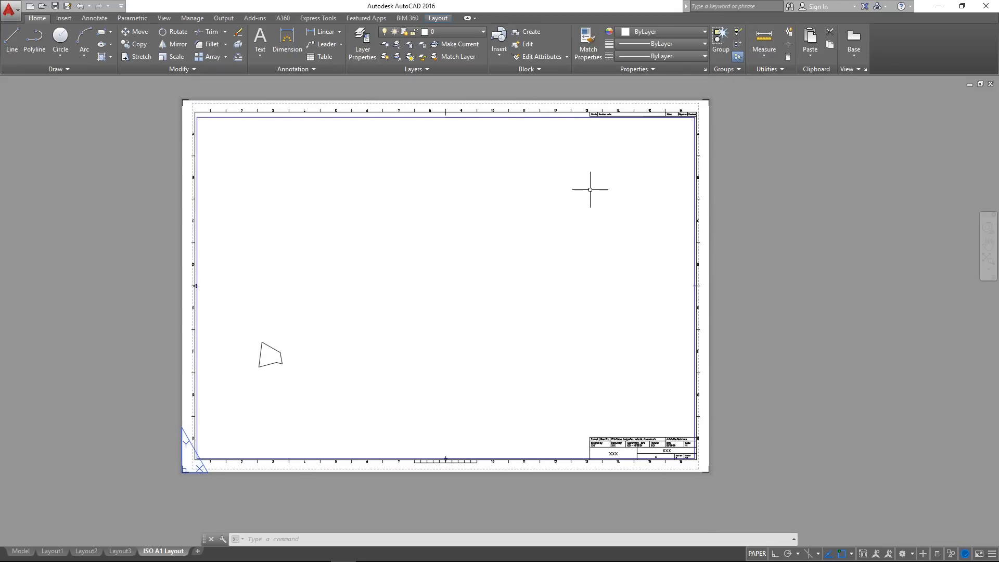
Examine the fields of the title block on the ISO A1 sheet
scroll(312, 369, "up", 2)
middle_click_drag(465, 363, 296, 312)
scroll(604, 419, "up", 6)
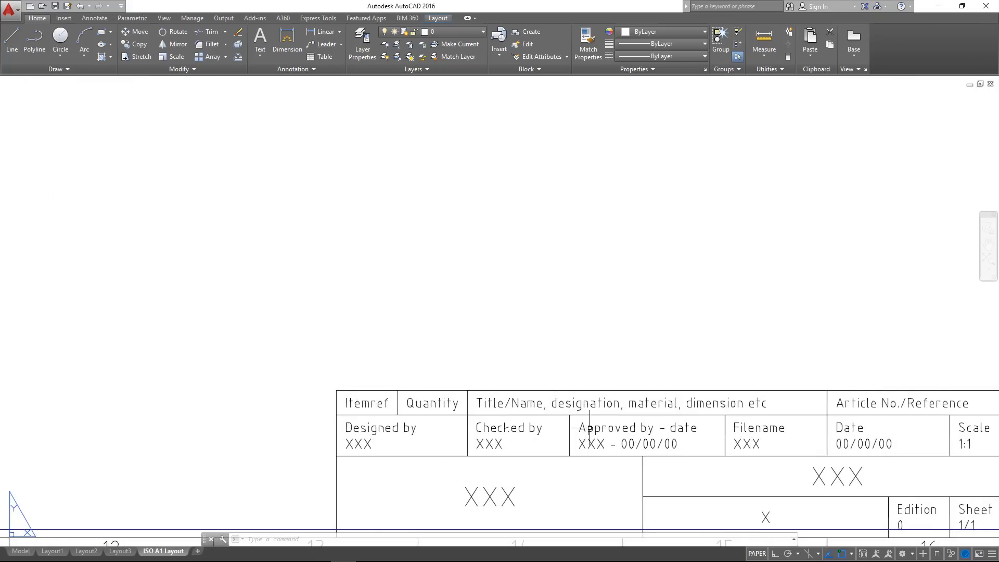
scroll(583, 364, "down", 2)
scroll(601, 385, "down", 4)
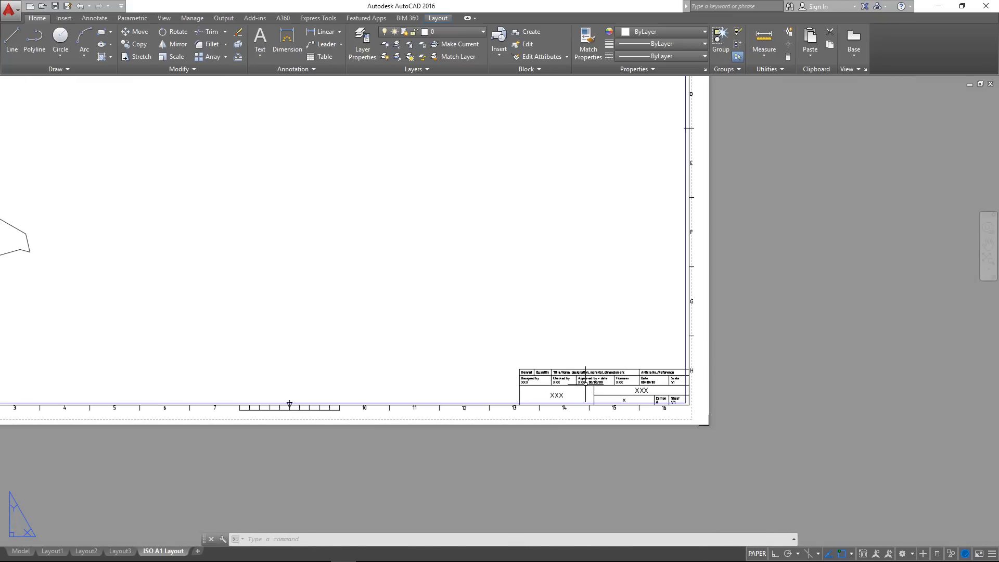
Compare the whole ISO A1 sheet with the plain Layout3 and return to the ISO A1 Layout
middle_click_drag(372, 324, 636, 387)
middle_click_drag(347, 320, 457, 397)
scroll(479, 346, "down", 4)
scroll(421, 365, "up", 4)
scroll(422, 366, "down", 3)
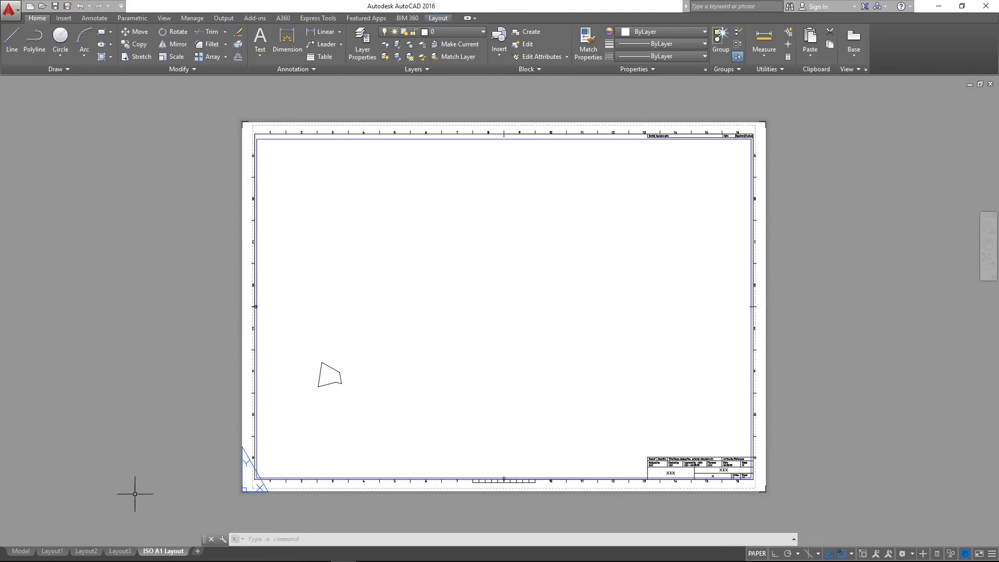
left_click(119, 552)
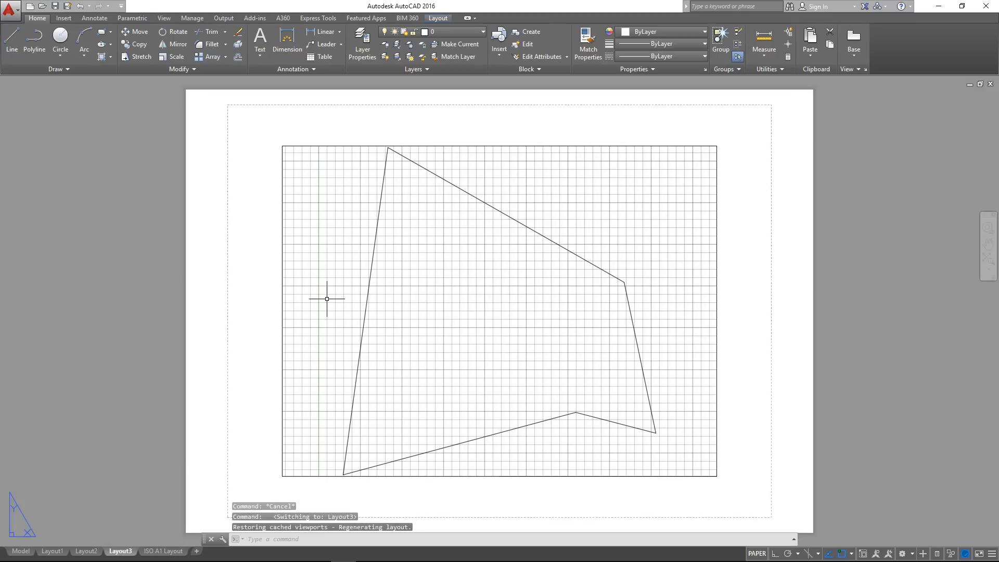
left_click(163, 551)
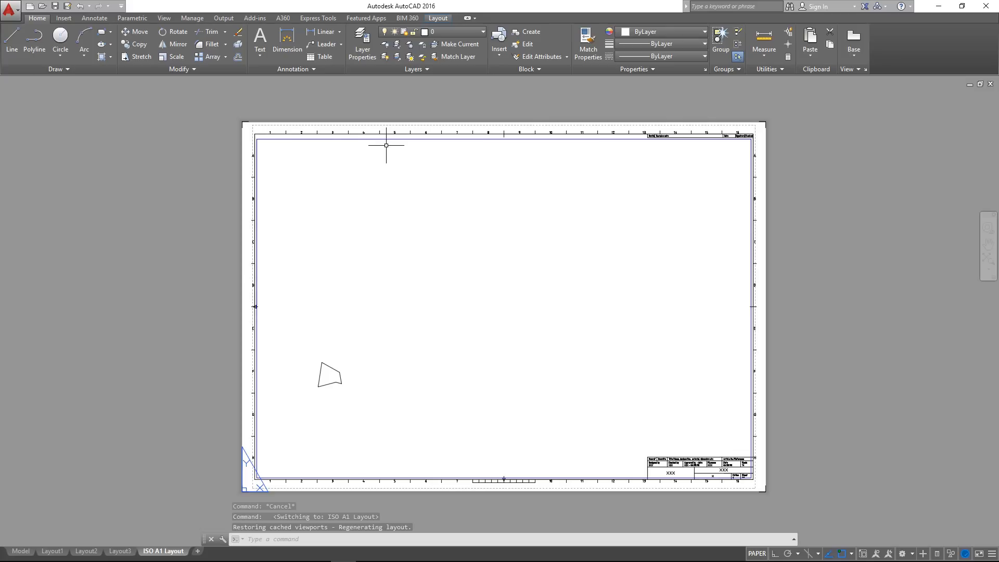
Delete the viewport frame of the ISO A1 Layout and undo the deletion
left_click(404, 140)
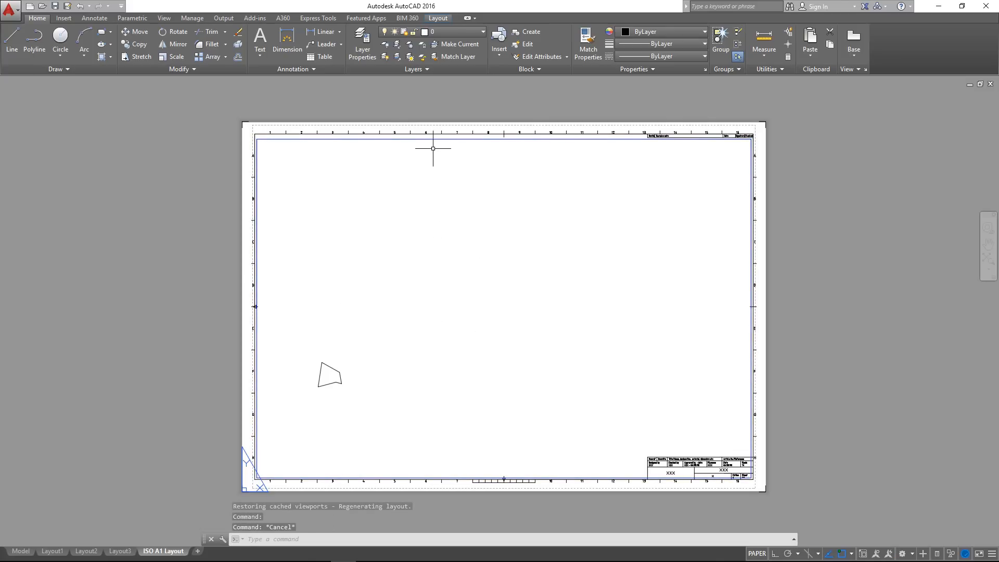
key("Escape")
key("Delete")
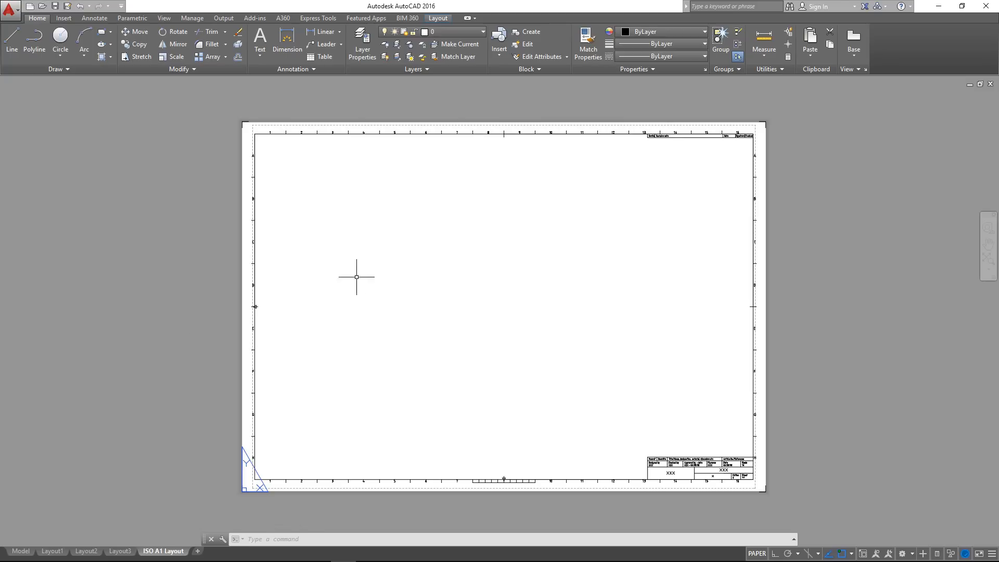
key("ctrl+z")
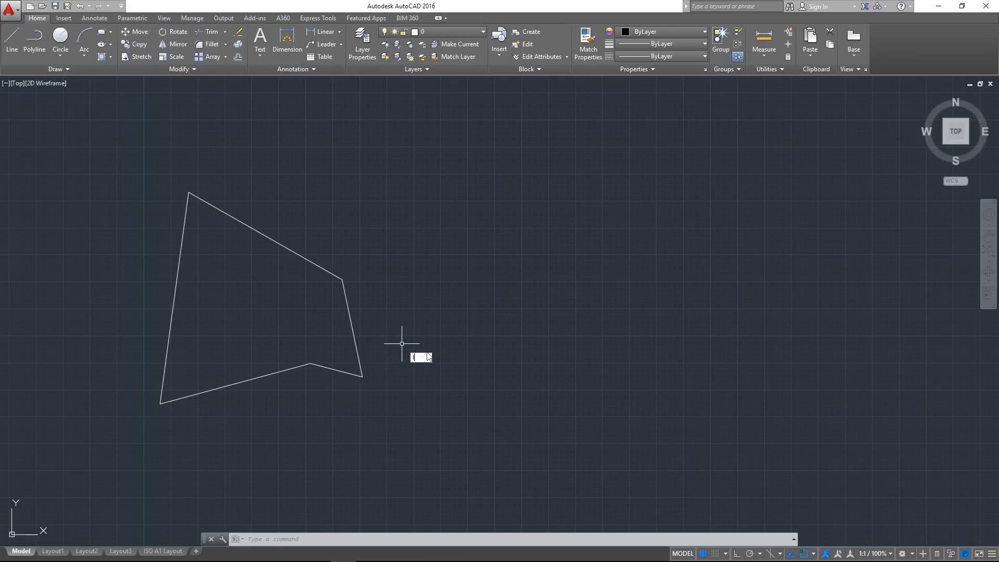
In model space, draw a closed irregular outline of seven Line segments beside and above the existing five-sided shape
type("L")
left_click(435, 368)
left_click(385, 130)
left_click(767, 348)
left_click(509, 410)
left_click(394, 323)
left_click(331, 185)
left_click(247, 118)
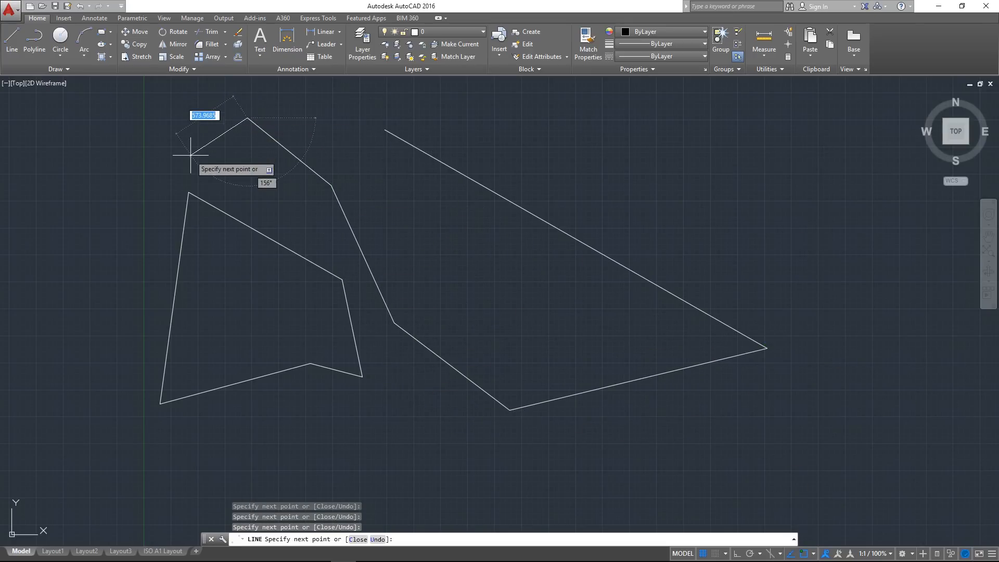
left_click(194, 97)
left_click(385, 130)
key("Return")
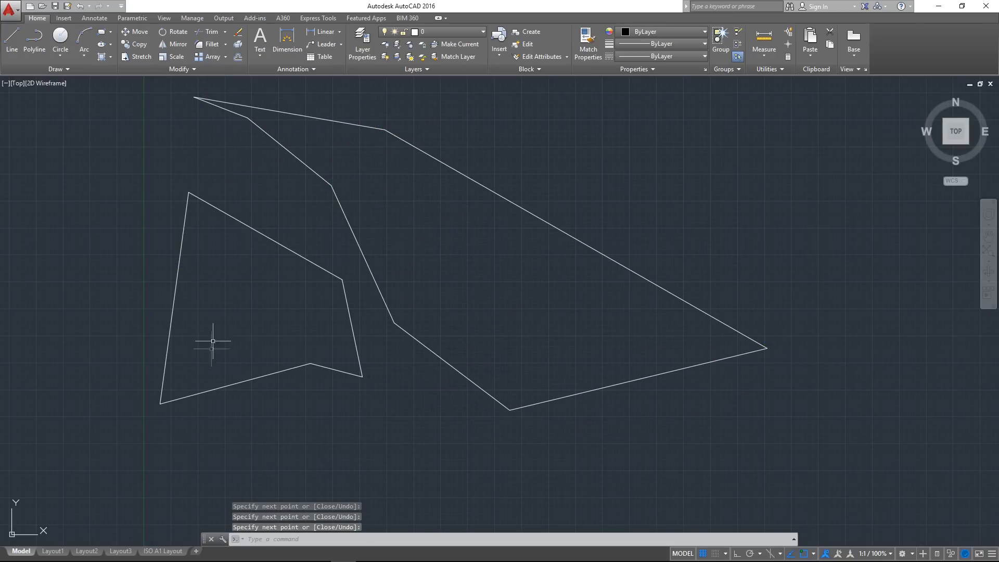
Check how the new outline appears in the ISO A1 Layout and in Layout3
left_click(162, 551)
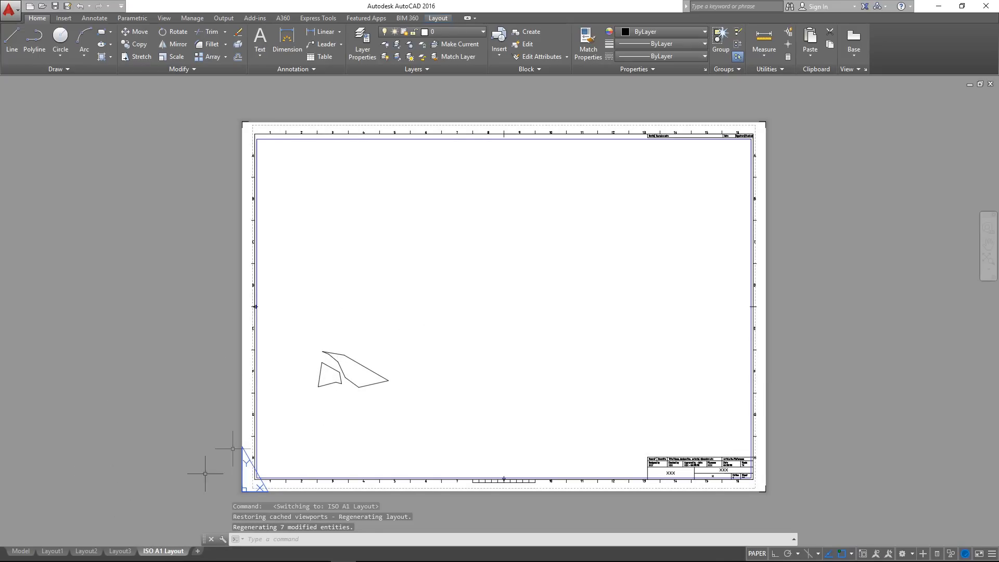
left_click(115, 551)
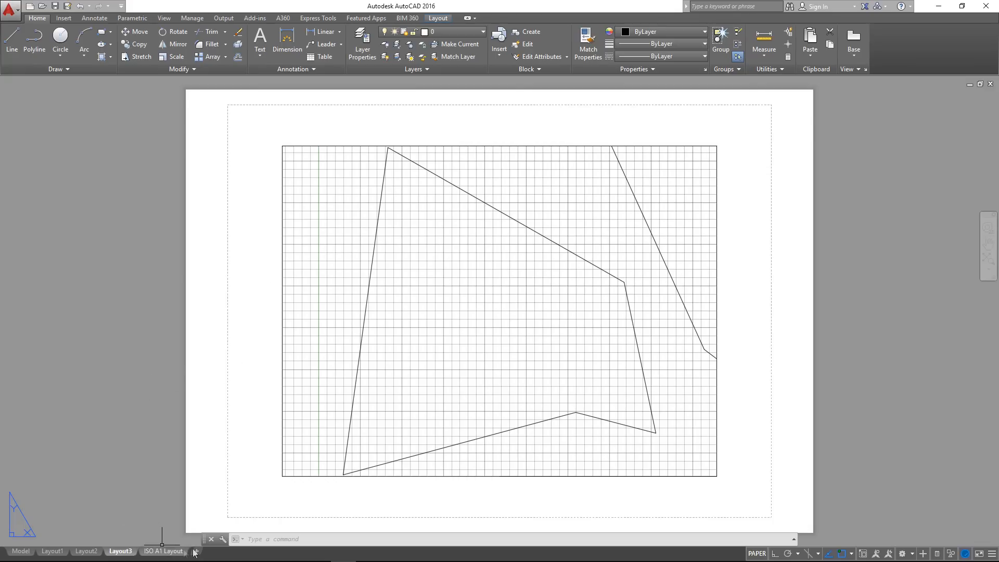
left_click(160, 554)
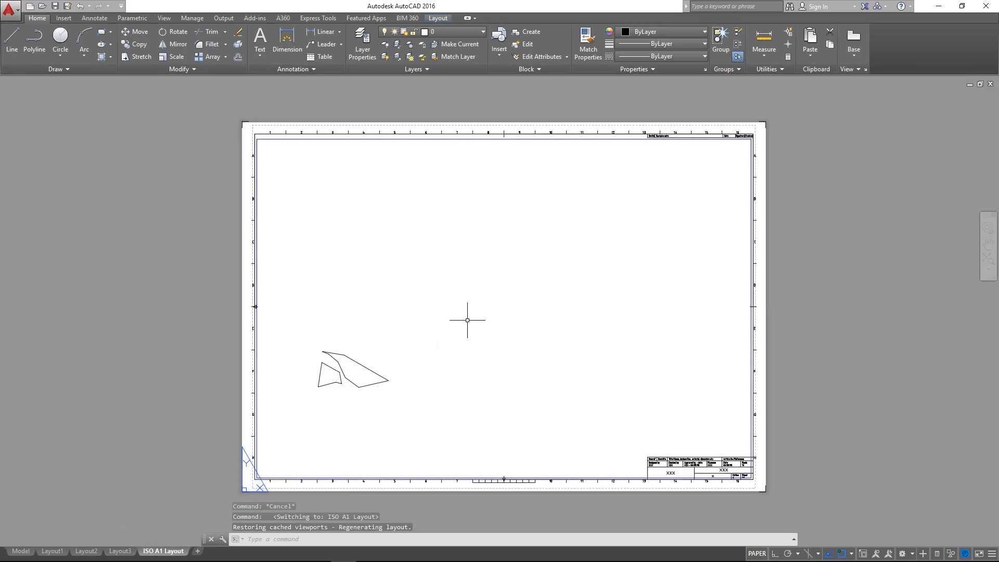
Inspect the shapes and title block on the ISO A1 sheet at close range
scroll(300, 408, "up", 2)
scroll(525, 381, "down", 1)
middle_click_drag(708, 411, 275, 342)
scroll(599, 404, "up", 1)
scroll(615, 413, "up", 2)
scroll(727, 412, "up", 2)
scroll(666, 393, "down", 6)
scroll(555, 363, "down", 5)
scroll(370, 357, "up", 2)
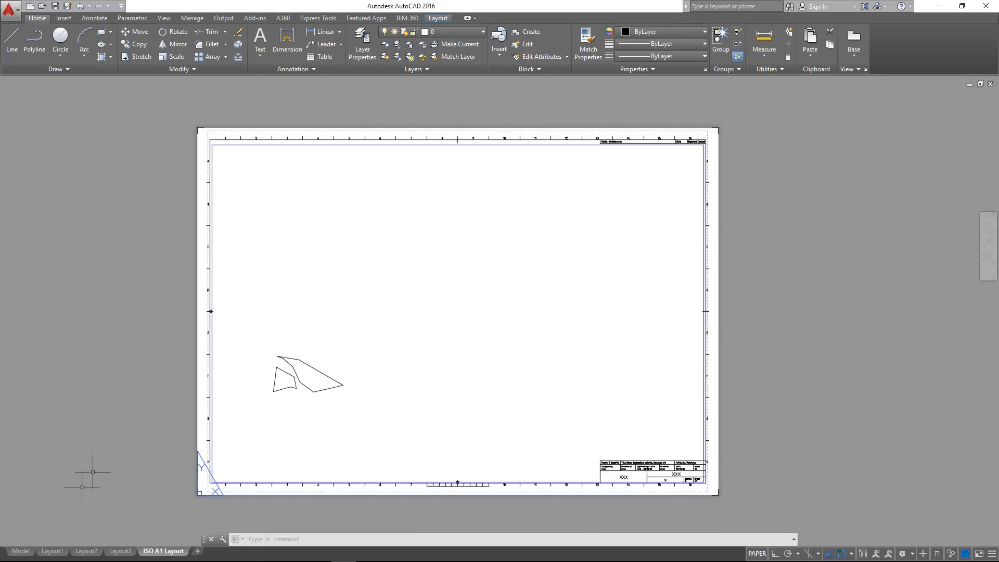
Review the drawing in model space and in each layout, from Layout1 to ISO A1 Layout, and return to model space
left_click(24, 551)
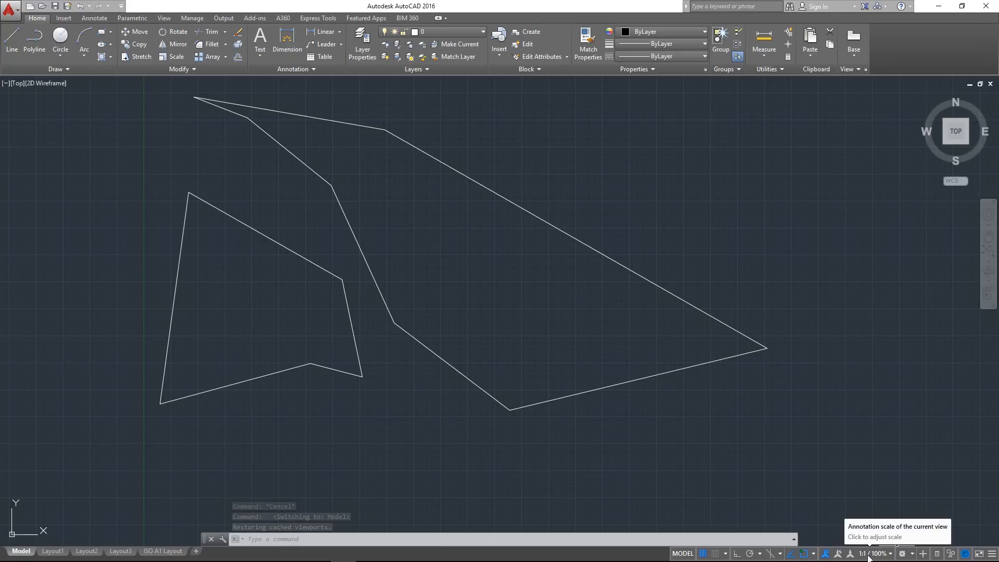
middle_click_drag(504, 344, 470, 323)
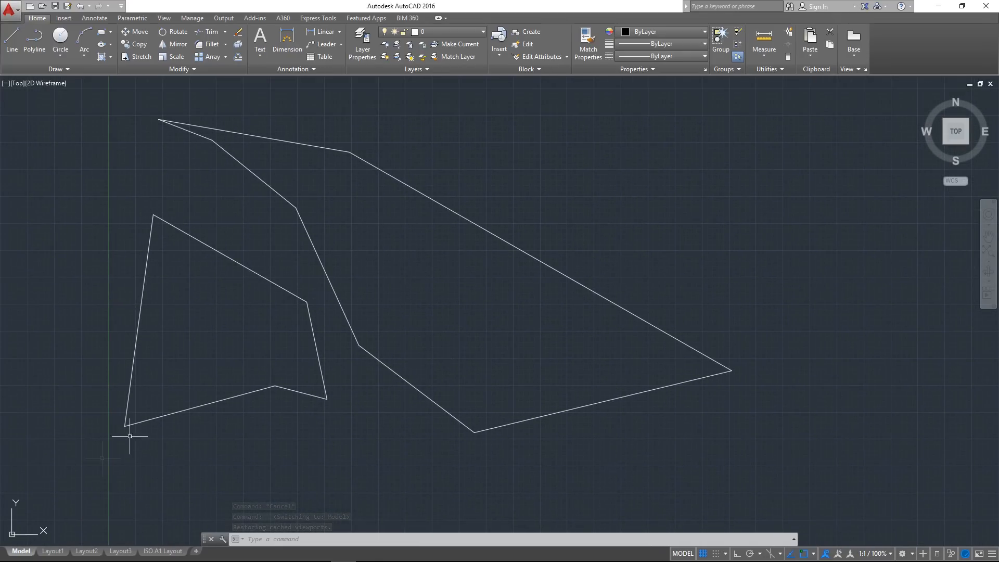
left_click(53, 551)
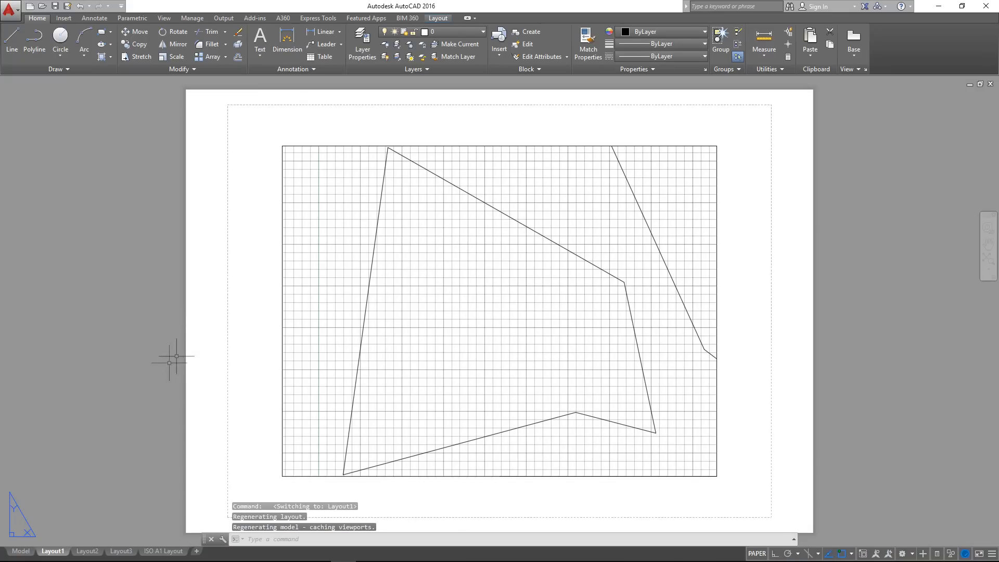
left_click(87, 550)
left_click(126, 553)
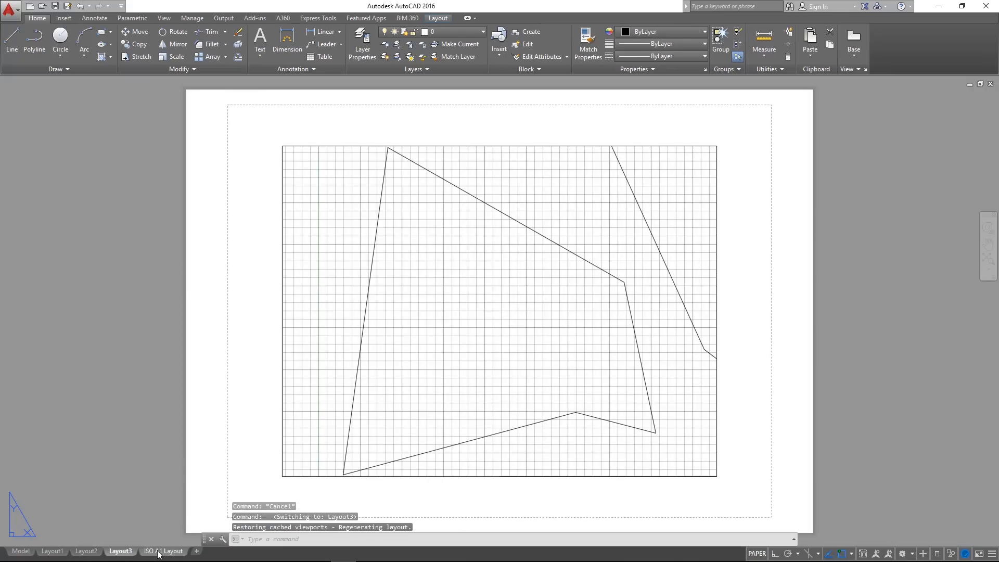
left_click(163, 551)
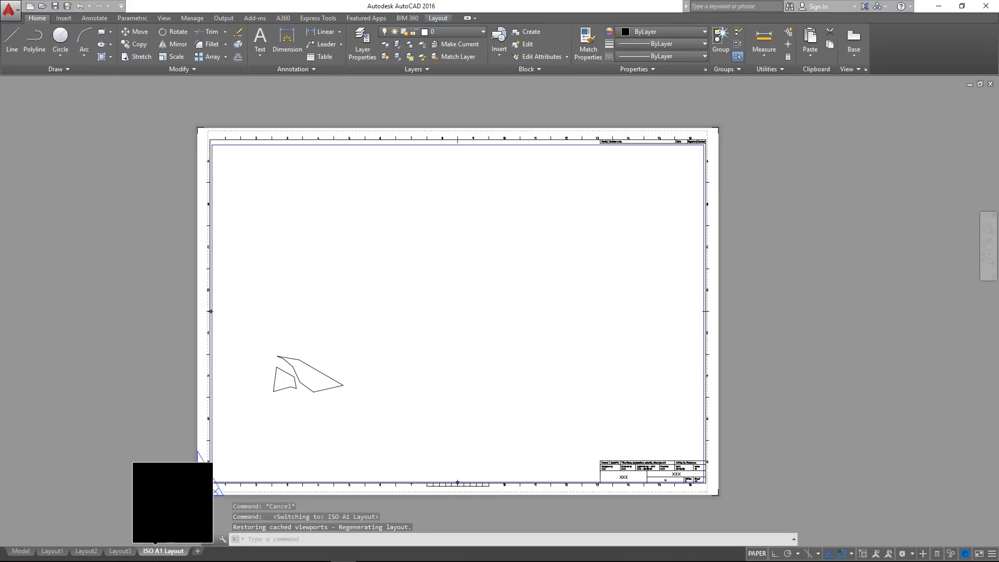
left_click(21, 551)
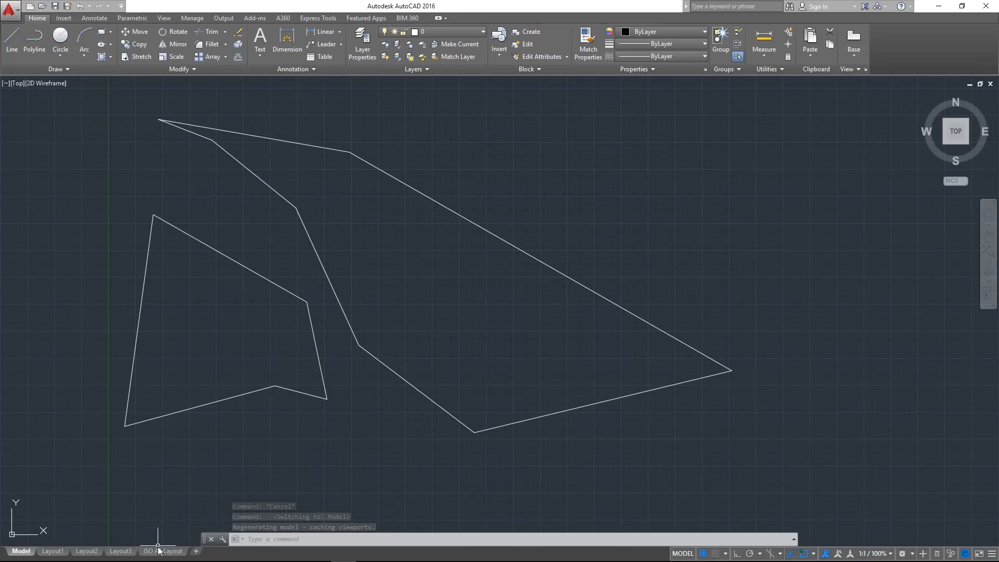
Delete the ISO A1 Layout and Layout3 from the drawing
mouse_move(159, 555)
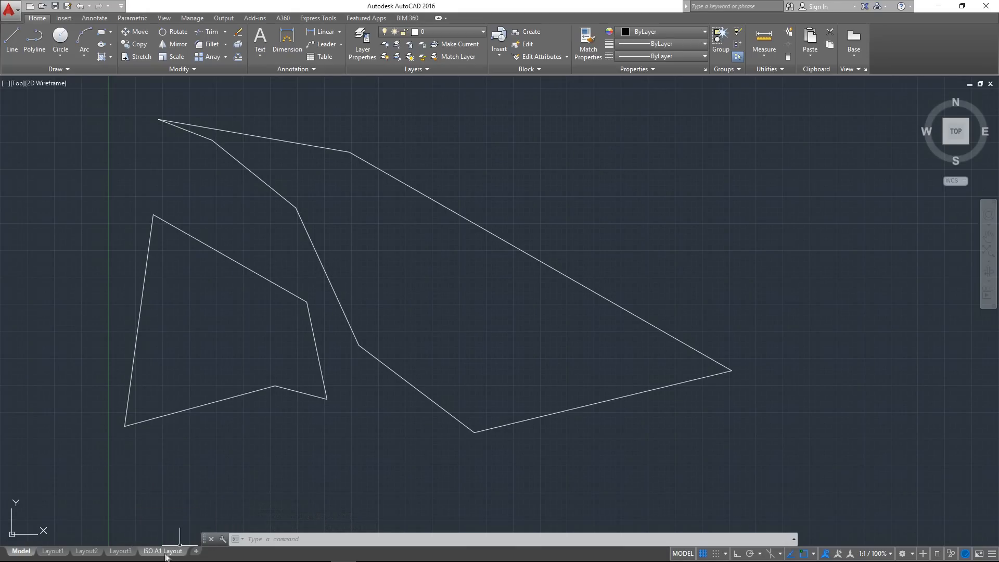
right_click(165, 554)
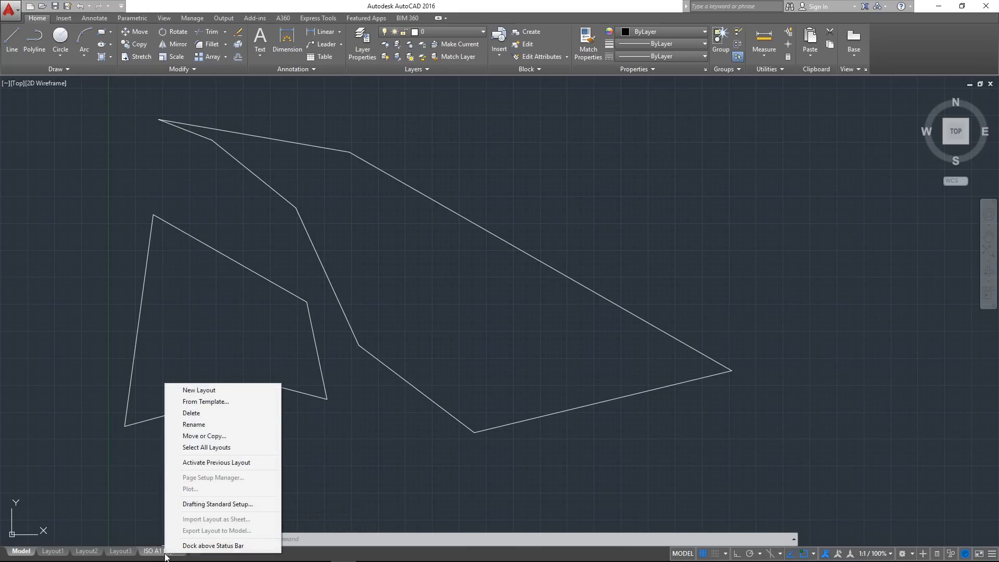
left_click(195, 414)
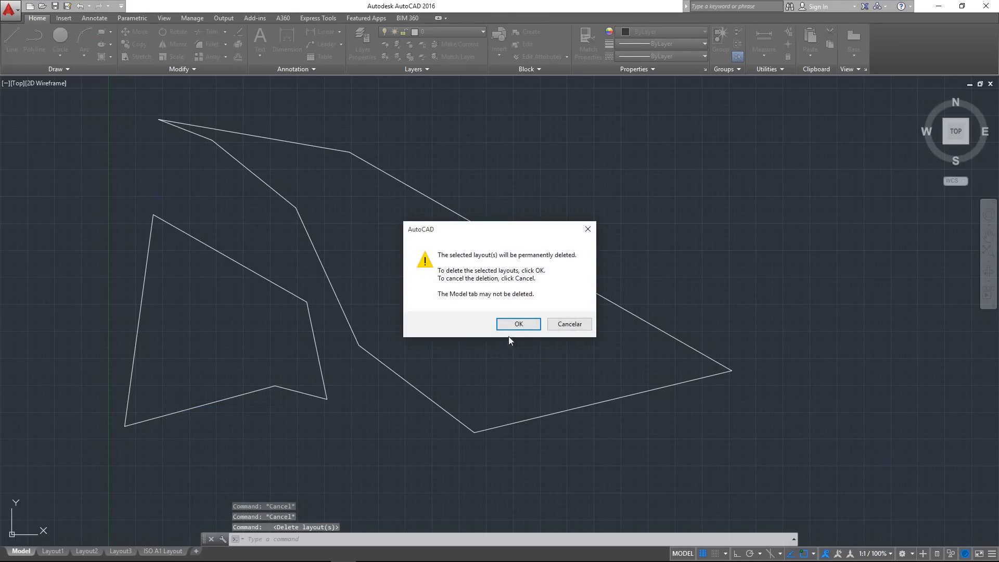
left_click(515, 325)
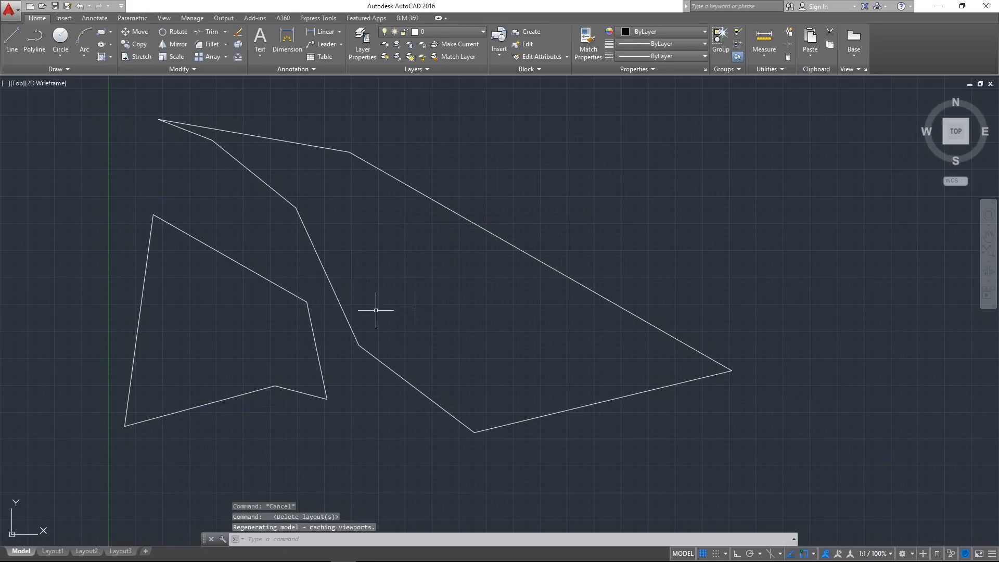
right_click(116, 551)
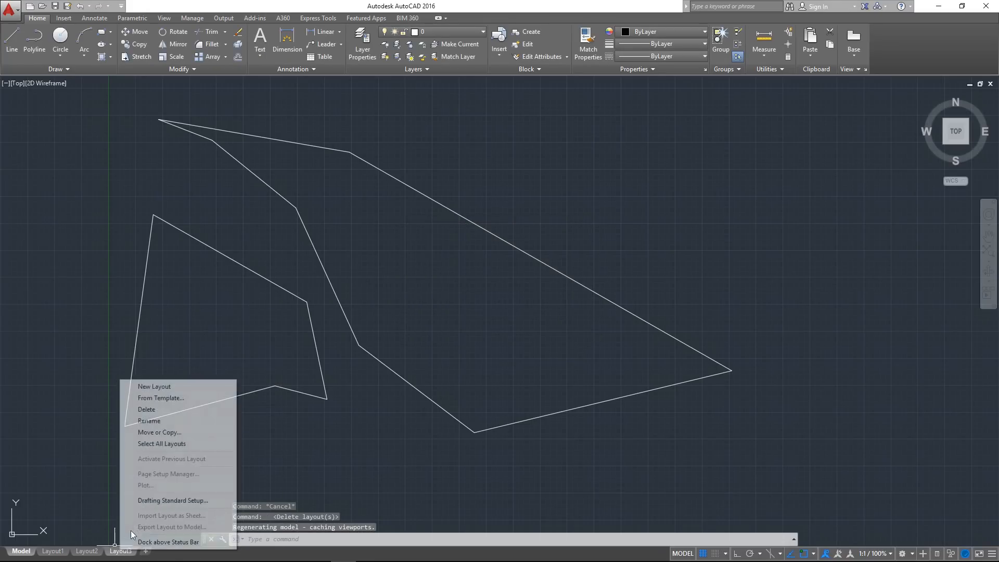
left_click(172, 408)
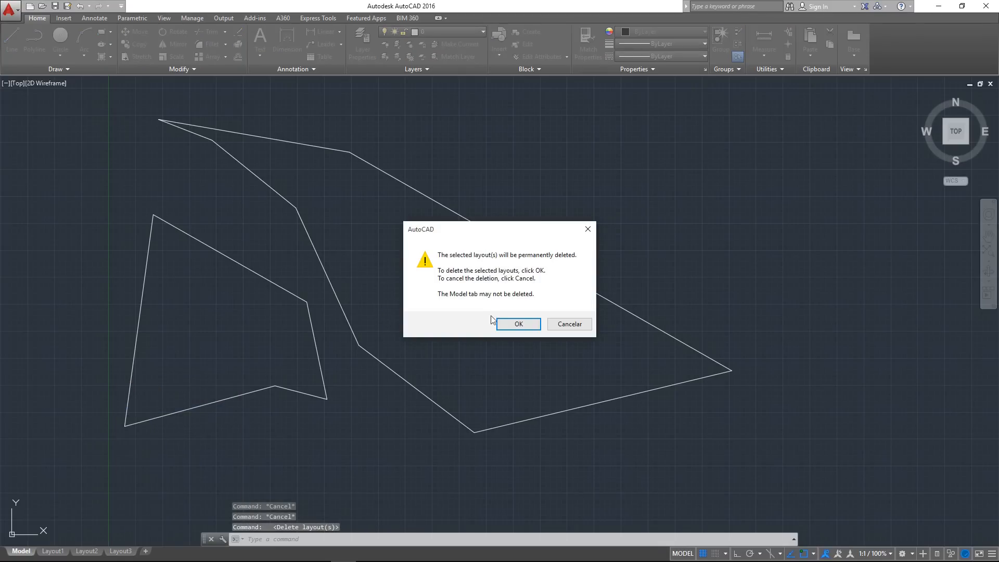
left_click(514, 324)
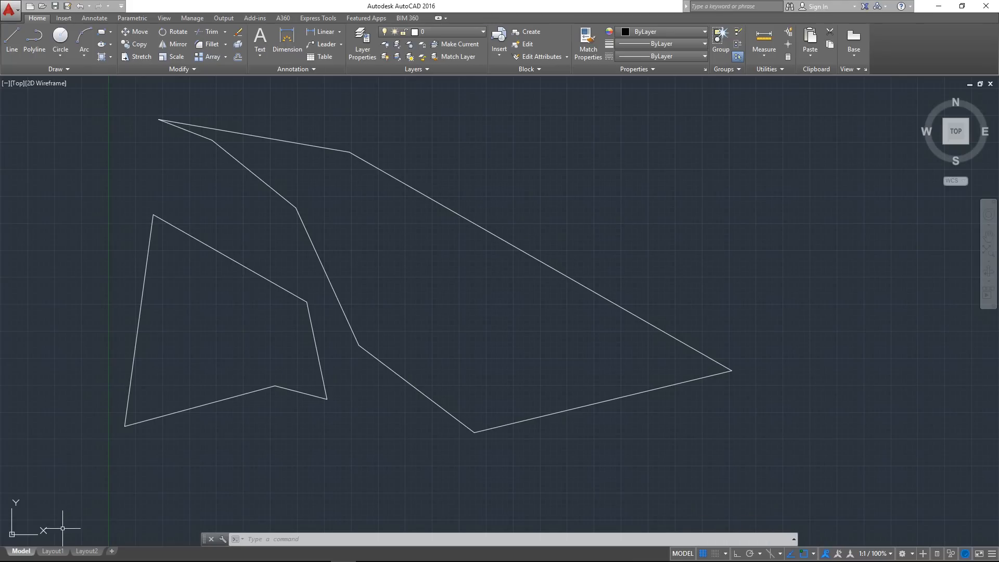
Compare Layout1 with model space, then activate the model space inside Layout1's viewport
left_click(52, 552)
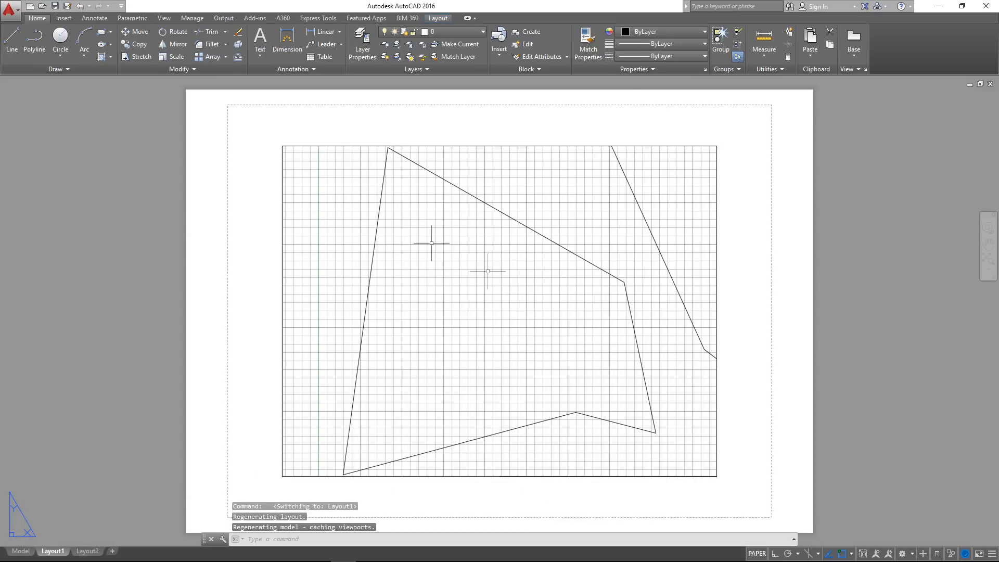
key("Escape")
left_click(21, 551)
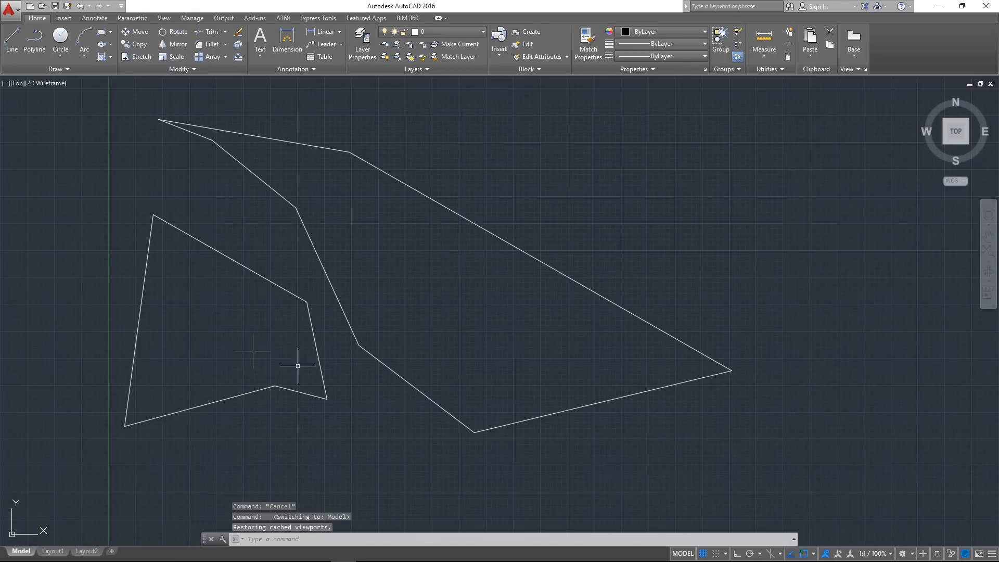
left_click(683, 553)
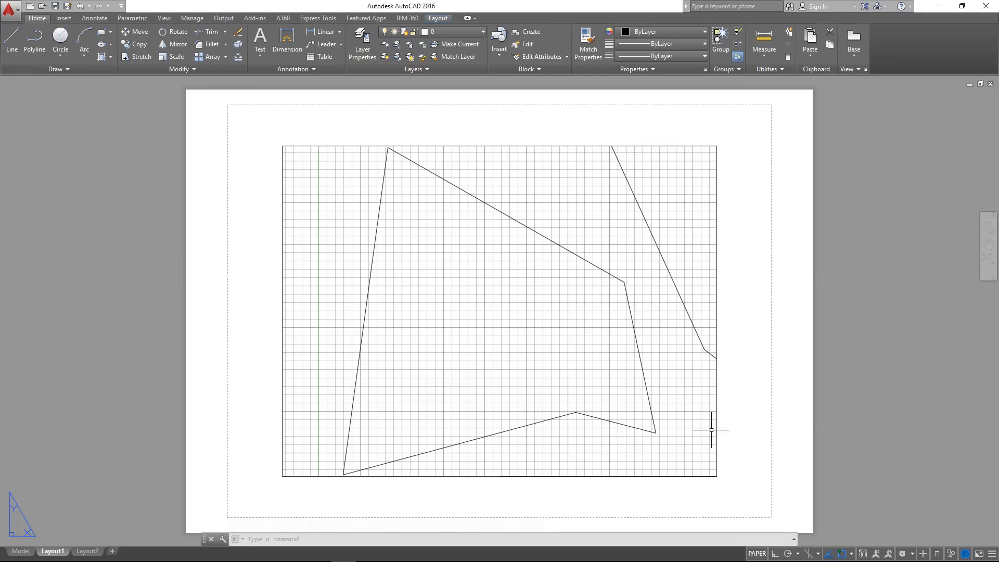
left_click(757, 554)
left_click(757, 554)
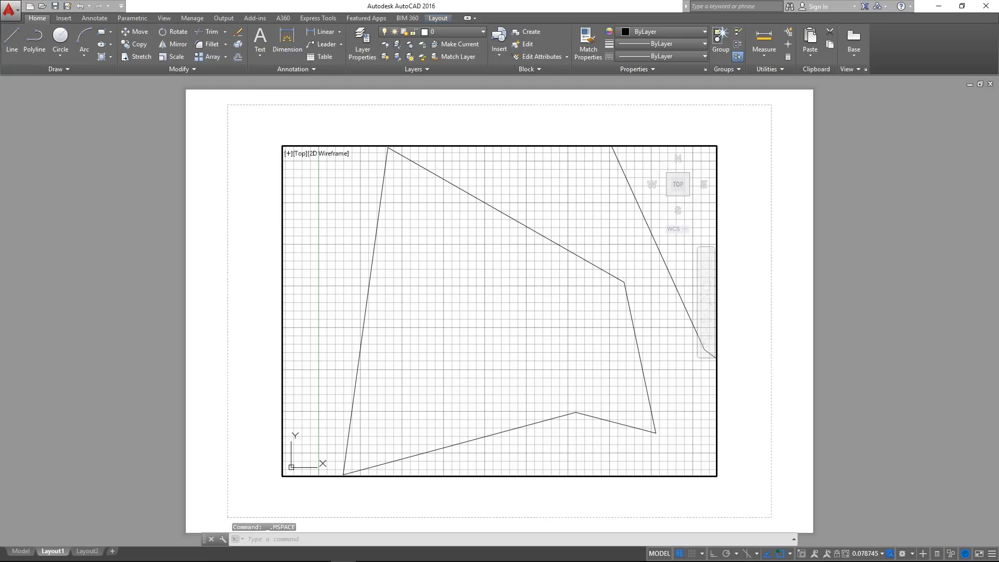
Reframe the view inside Layout1's viewport so that both outlines fit completely within its border
scroll(485, 348, "down", 3)
scroll(485, 351, "down", 4)
middle_click_drag(475, 336, 359, 280)
scroll(359, 280, "up", 4)
mouse_move(483, 282)
middle_mouse_down()
mouse_move(423, 274)
mouse_move(483, 298)
middle_mouse_up()
scroll(483, 297, "down", 2)
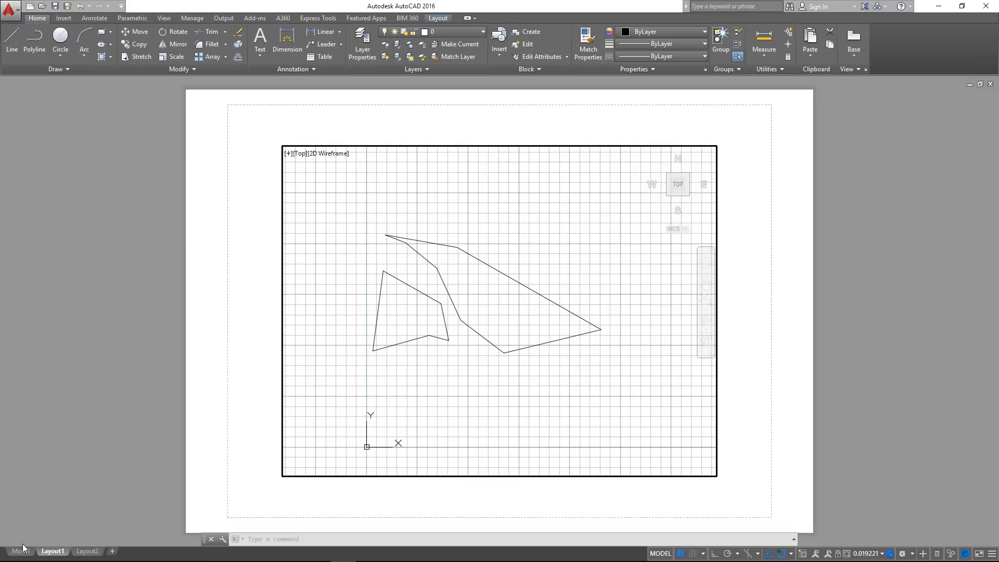
Through the Layout1 viewport, delete the sloping upper edge of the smaller five-sided shape
left_click(410, 277)
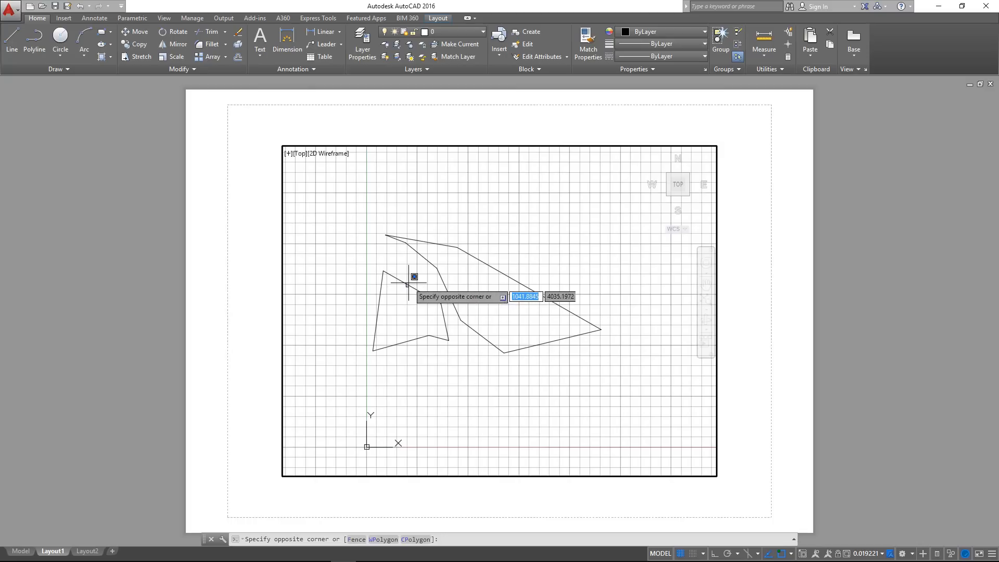
left_click(398, 269)
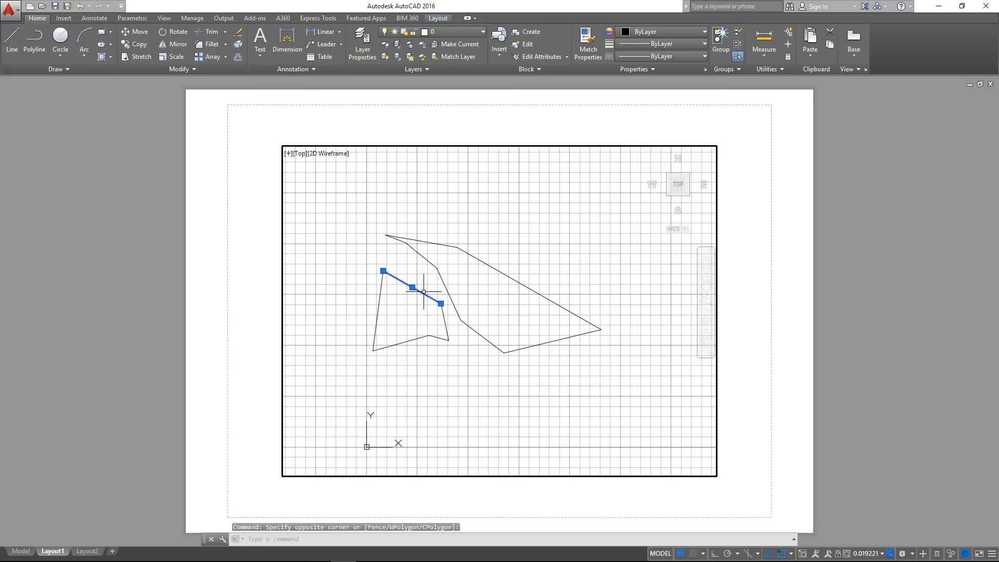
key("Delete")
Examine both shapes inside the active Layout1 viewport at different magnifications and positions
mouse_move(511, 277)
middle_mouse_down()
mouse_move(475, 309)
mouse_move(484, 307)
middle_mouse_up()
scroll(411, 281, "down", 2)
scroll(516, 309, "up", 6)
mouse_move(393, 294)
middle_mouse_down()
mouse_move(539, 294)
mouse_move(559, 283)
mouse_move(557, 311)
middle_mouse_up()
scroll(575, 295, "down", 2)
mouse_move(469, 338)
middle_mouse_down()
mouse_move(415, 362)
mouse_move(514, 340)
middle_mouse_up()
scroll(506, 312, "down", 3)
scroll(511, 312, "up", 4)
scroll(511, 312, "down", 2)
scroll(511, 312, "up", 2)
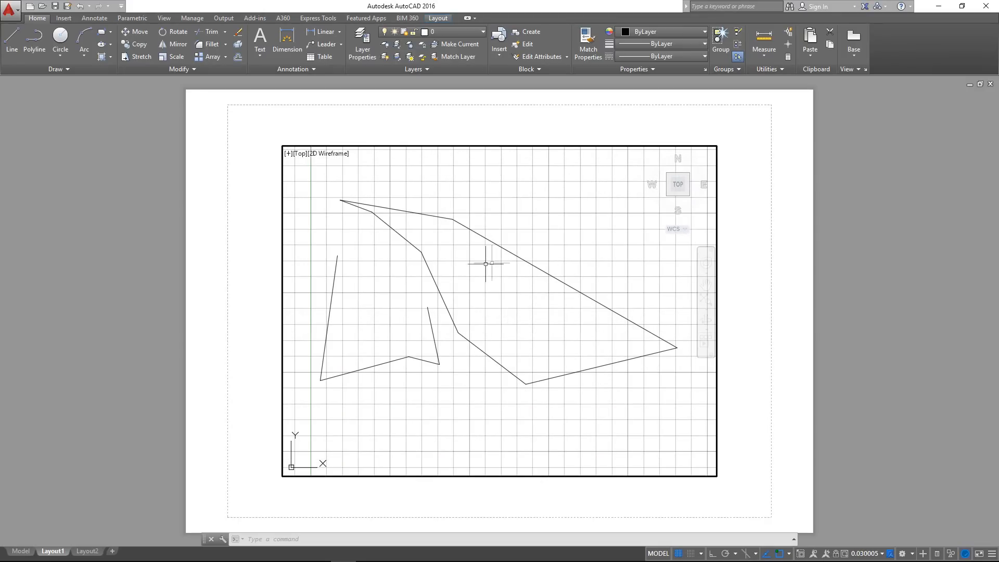
middle_click_drag(507, 287, 526, 309)
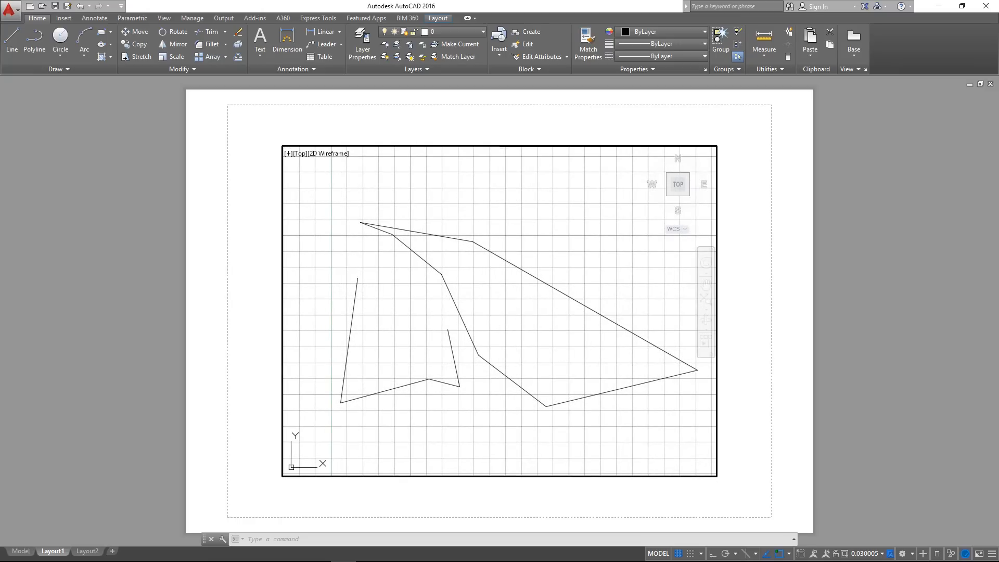
middle_click_drag(500, 280, 487, 289)
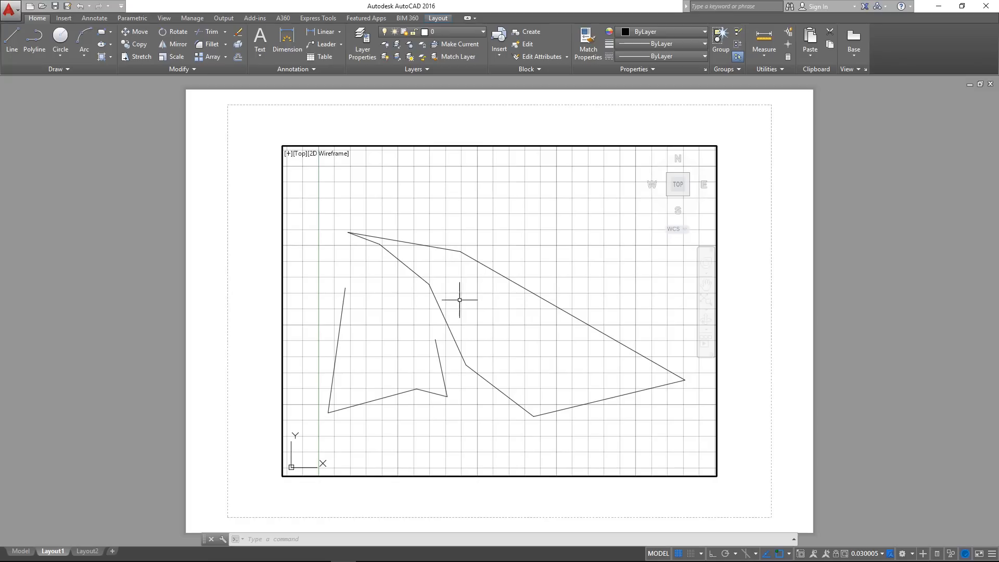
middle_click_drag(465, 300, 472, 294)
scroll(475, 298, "up", 1)
scroll(475, 298, "down", 1)
scroll(475, 298, "down", 4)
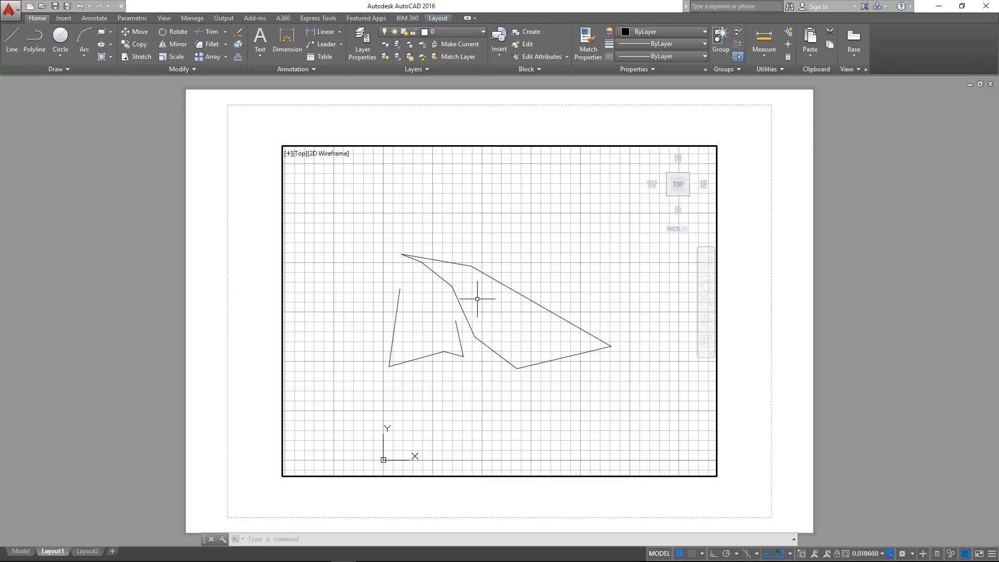
scroll(478, 299, "up", 6)
scroll(479, 299, "down", 2)
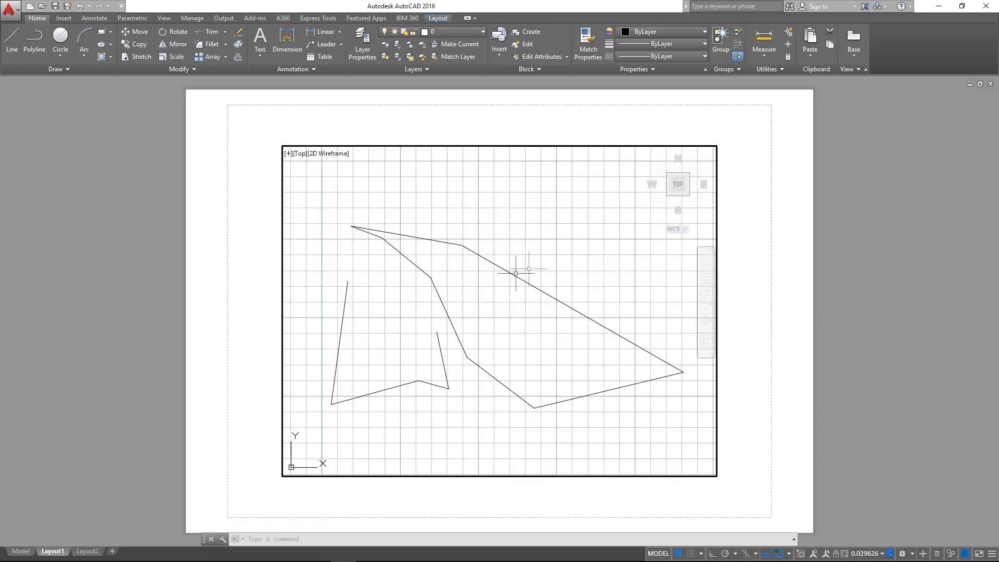
scroll(508, 263, "down", 2)
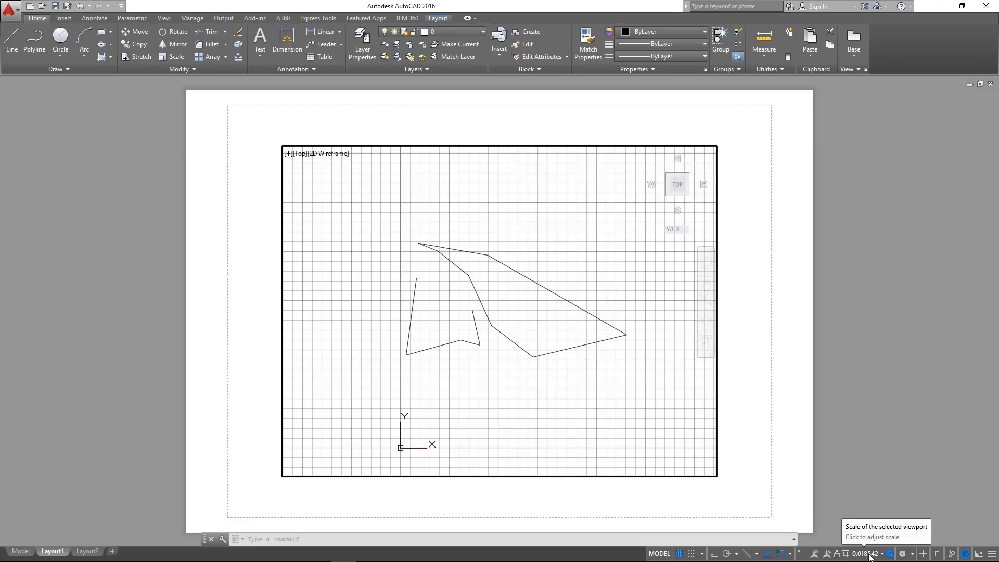
Check how zooming inside the Layout1 viewport affects the viewport scale, keeping both shapes in the frame
scroll(456, 281, "up", 4)
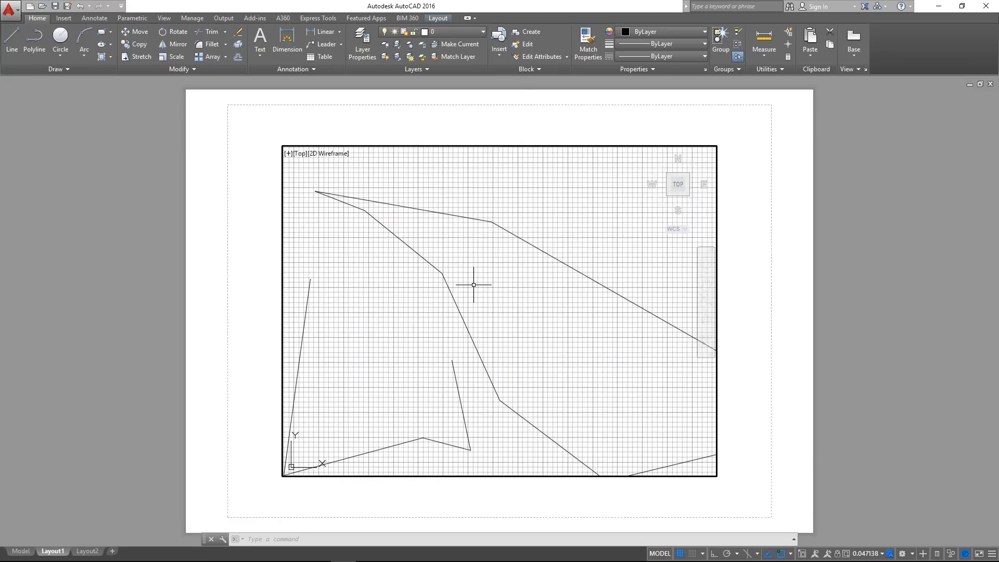
scroll(484, 294, "down", 2)
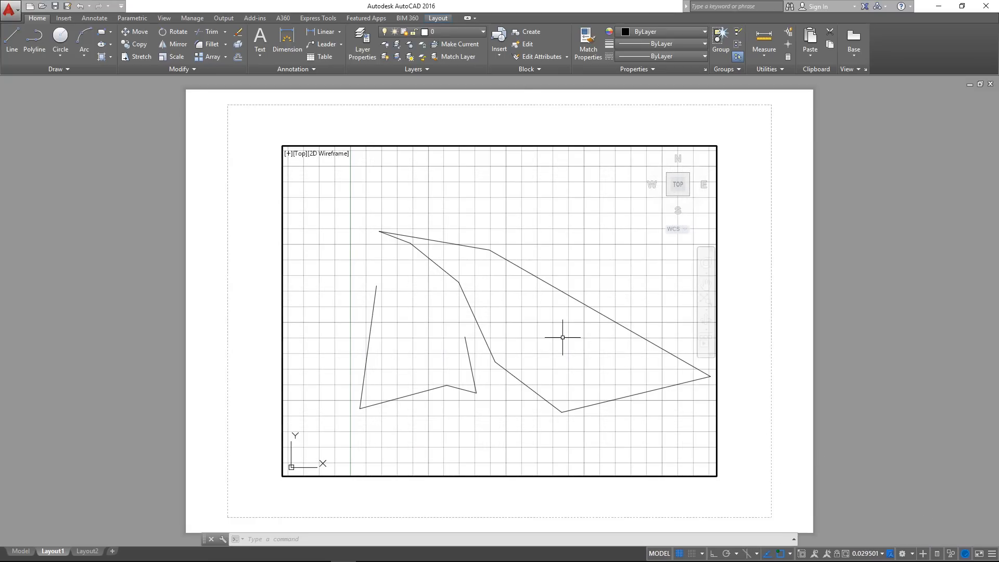
middle_click_drag(549, 347, 526, 320)
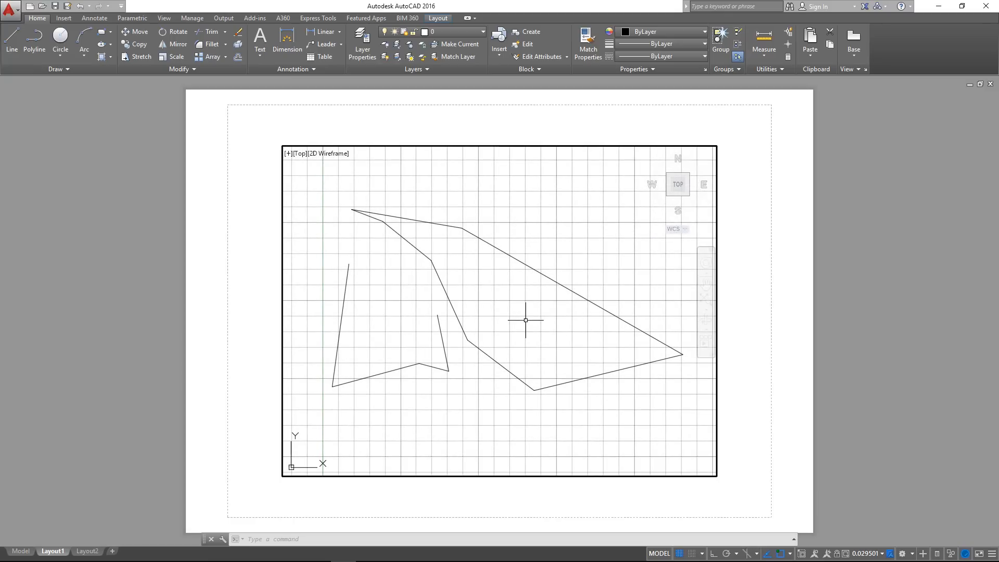
Set the scale of the Layout1 viewport to 1:1 / 100% and look at the framed geometry
left_click(865, 554)
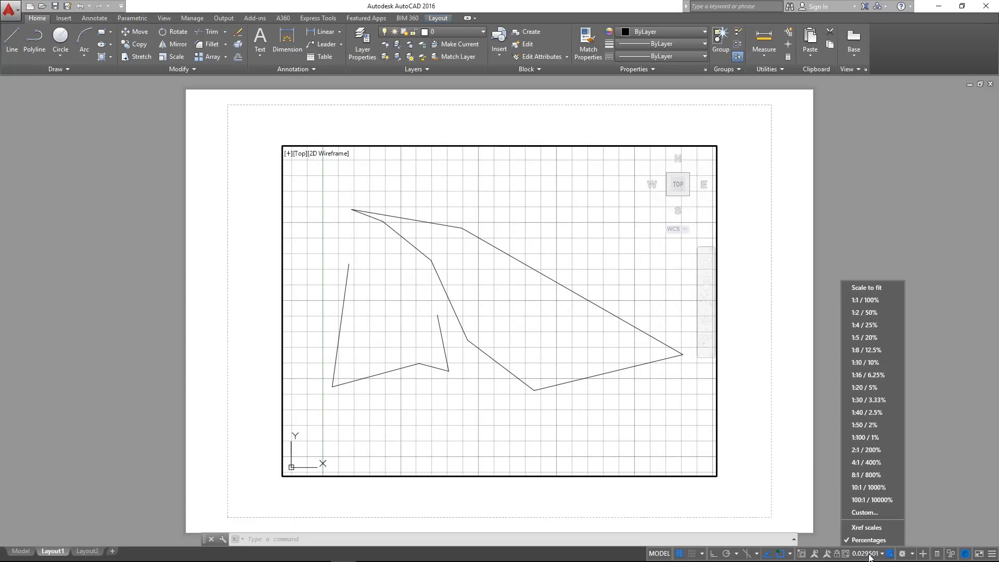
left_click(870, 300)
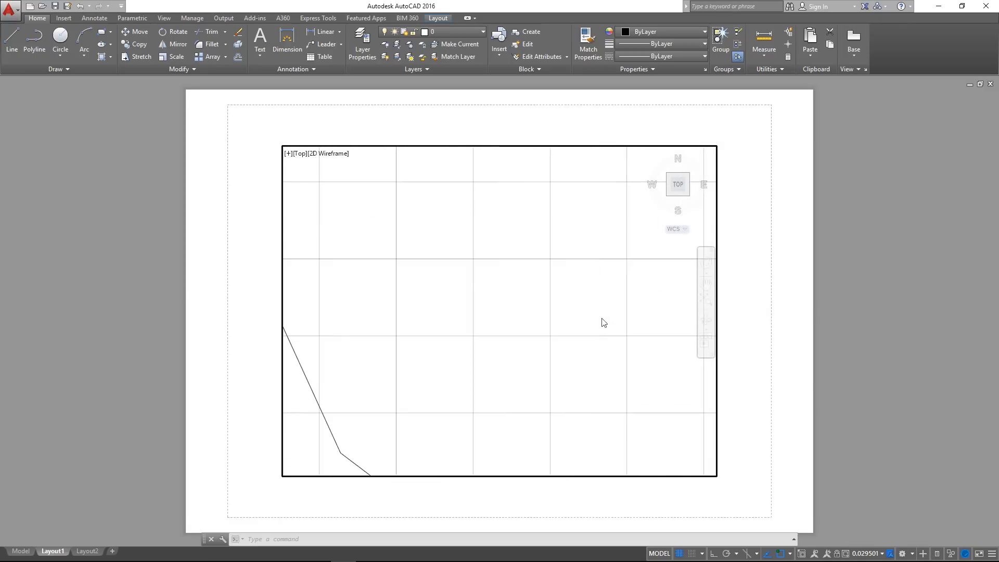
scroll(547, 354, "down", 5)
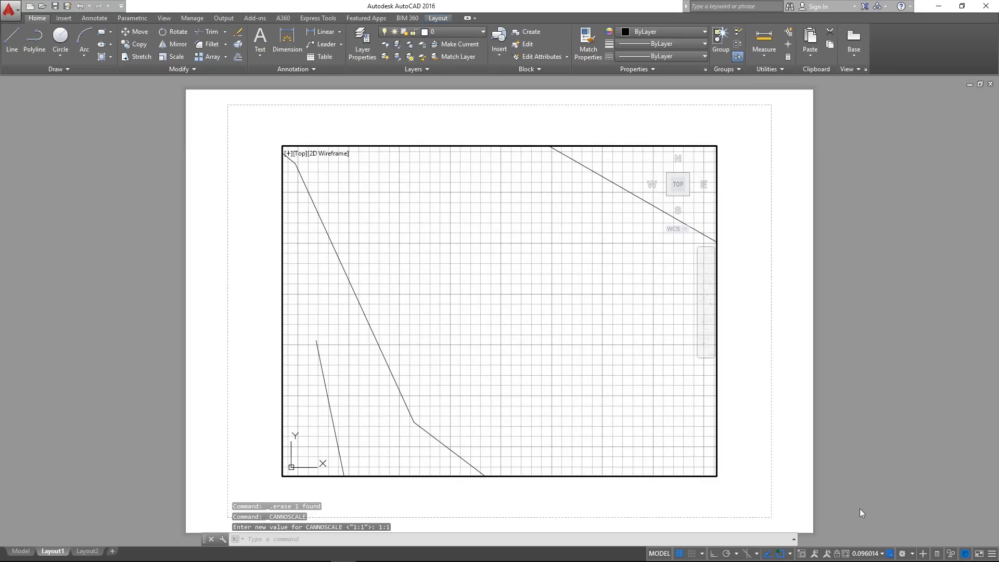
Set the scale of the Layout1 viewport to 1:10 / 10%, then zoom out inside it
left_click(874, 555)
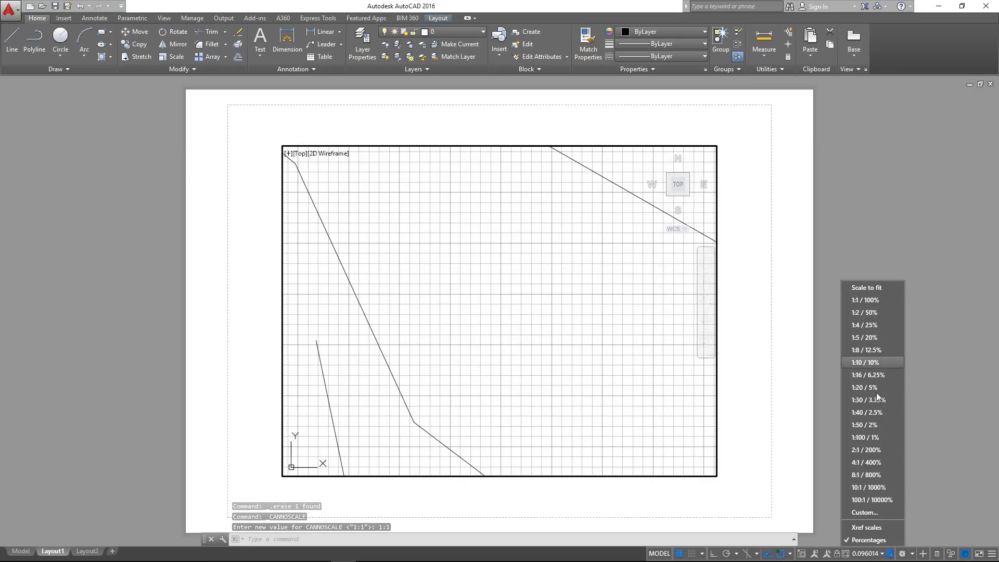
left_click(873, 362)
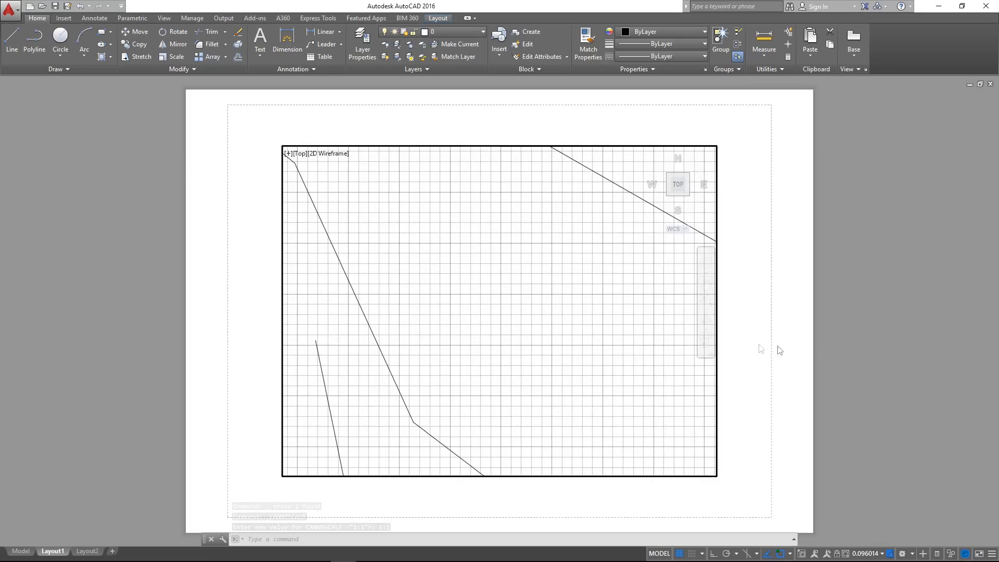
scroll(515, 292, "down", 4)
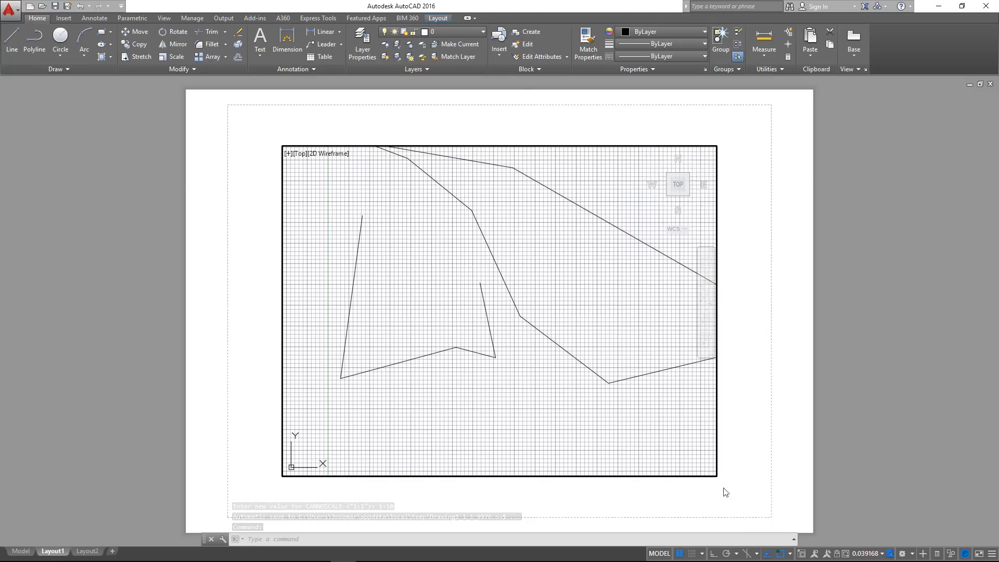
Switch Layout1 from its active viewport back to paper space and look over the sheet
left_click(665, 555)
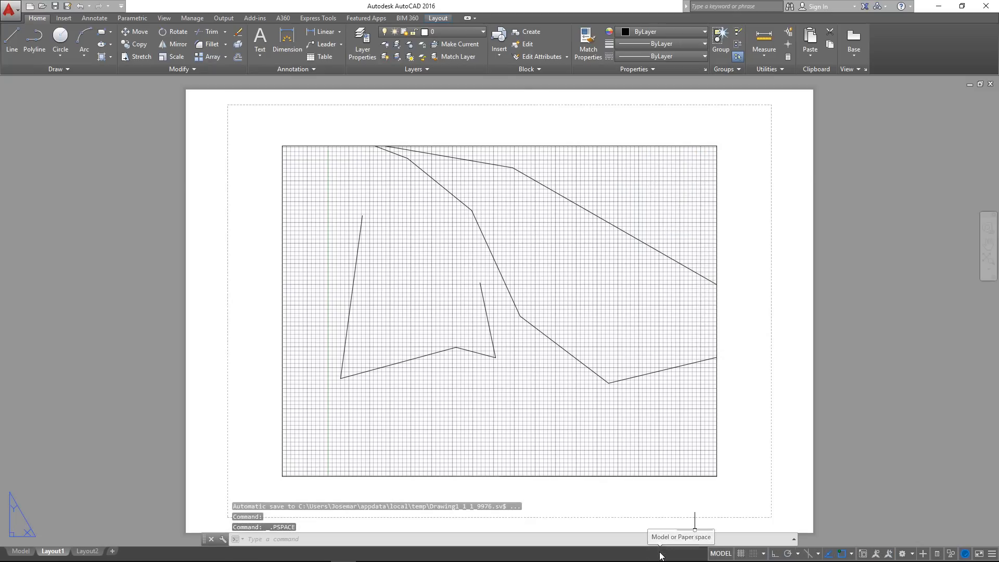
middle_click_drag(543, 257, 477, 258)
scroll(477, 258, "down", 2)
middle_click_drag(397, 263, 426, 281)
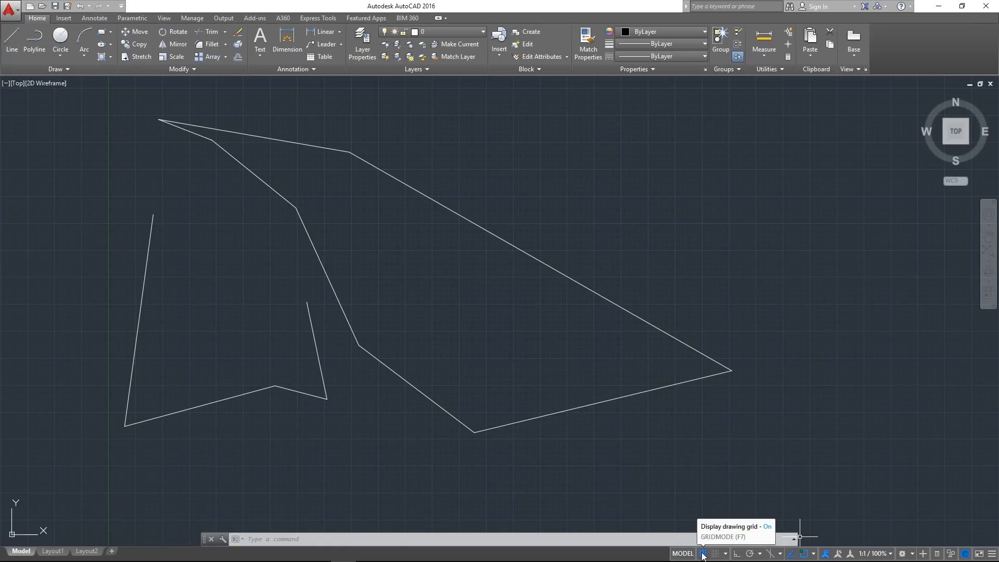
Examine the opened five-sided shape and the larger outline in model space
middle_click_drag(474, 342, 471, 343)
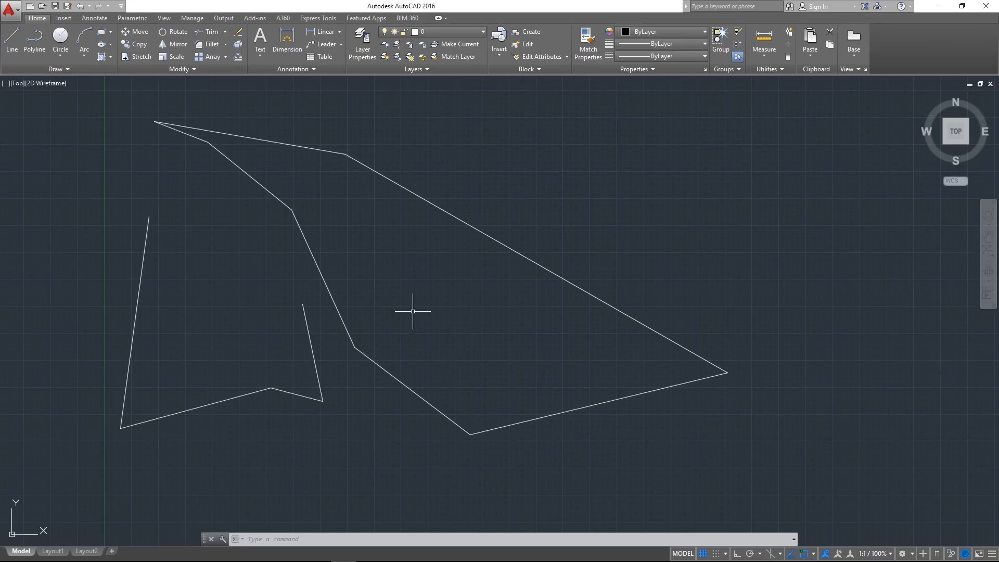
scroll(648, 182, "down", 3)
scroll(635, 184, "up", 3)
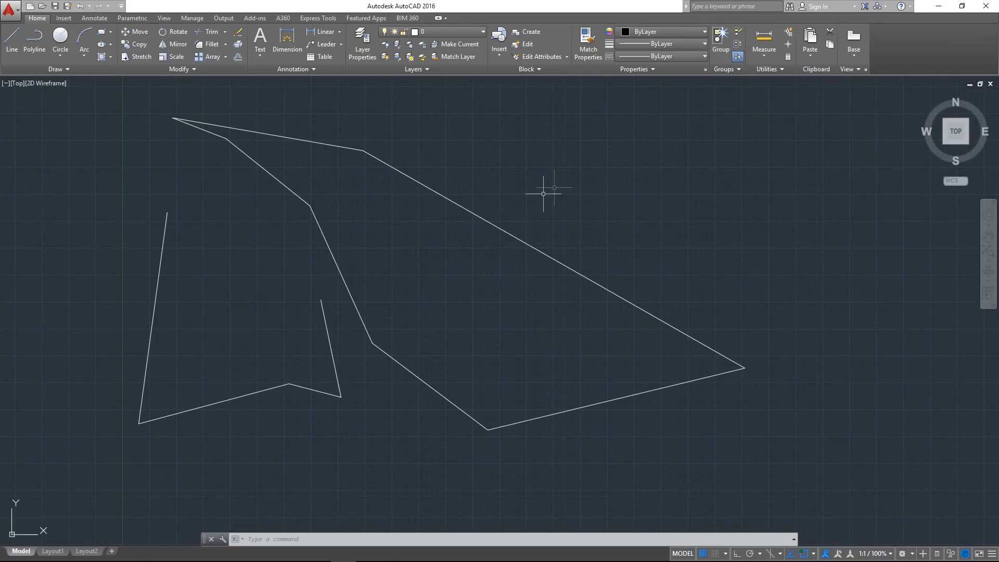
middle_click_drag(543, 194, 505, 227)
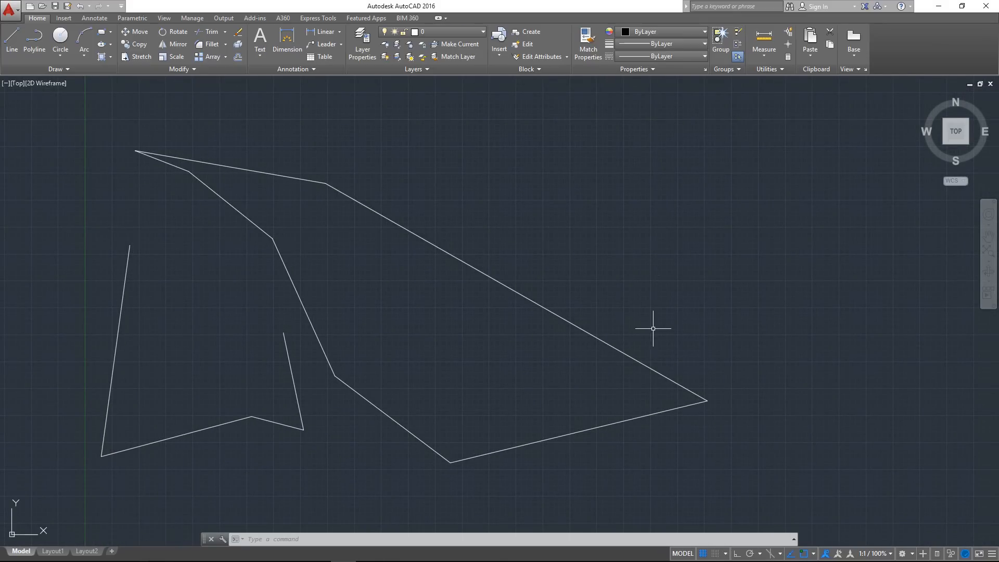
scroll(404, 328, "up", 4)
middle_click_drag(271, 374, 364, 312)
scroll(328, 342, "down", 2)
scroll(312, 328, "down", 2)
middle_click_drag(324, 227, 361, 262)
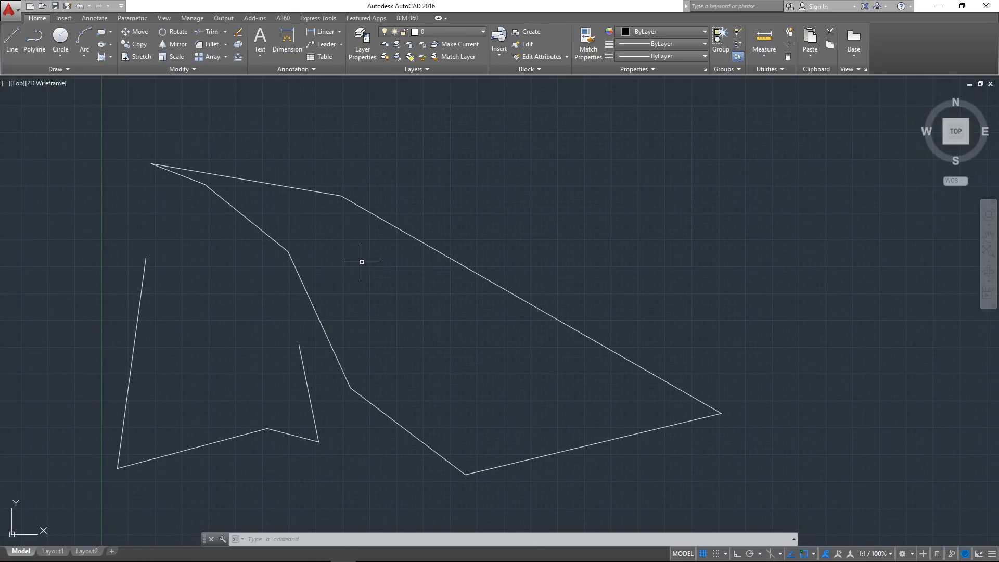
Turn the model space drawing grid off and on again to compare the display
left_click(703, 553)
middle_click_drag(425, 347, 437, 333)
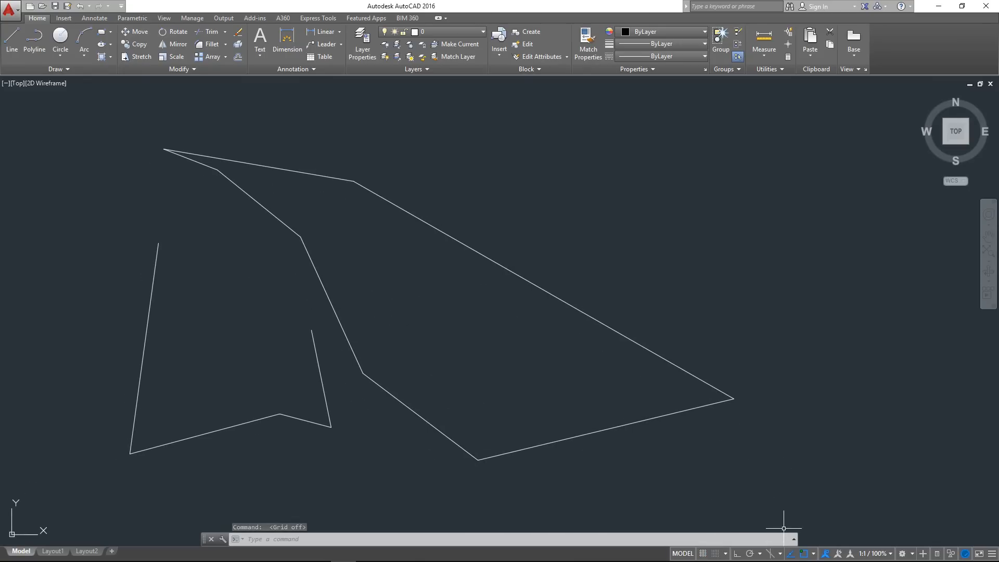
left_click(703, 554)
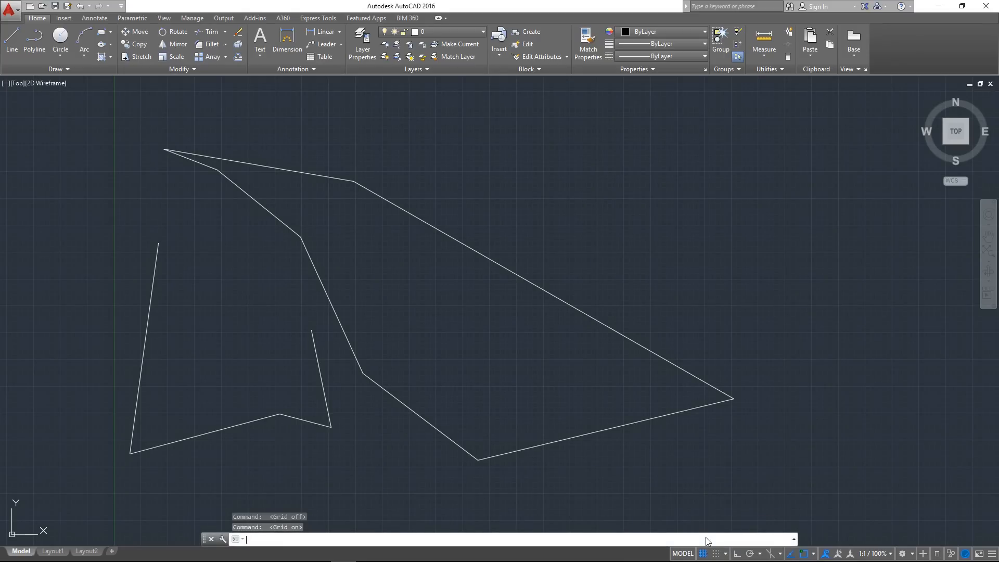
right_click(704, 553)
left_click(720, 546)
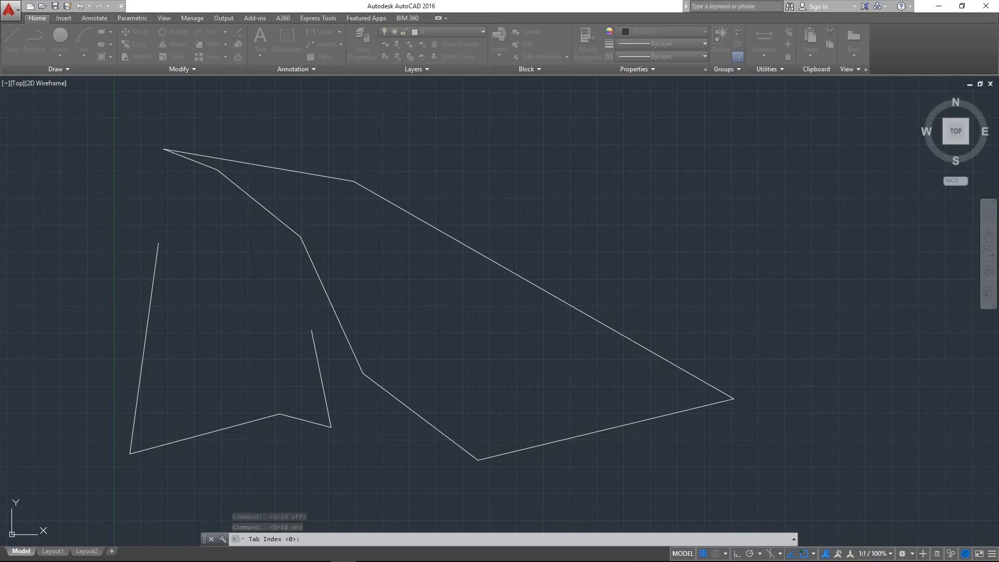
key("Escape")
Look through the Snap and Grid drafting settings, turn Grid On off and on again, and close the settings
scroll(379, 319, "up", 10)
middle_click_drag(379, 319, 395, 273)
scroll(271, 328, "down", 6)
scroll(246, 379, "up", 6)
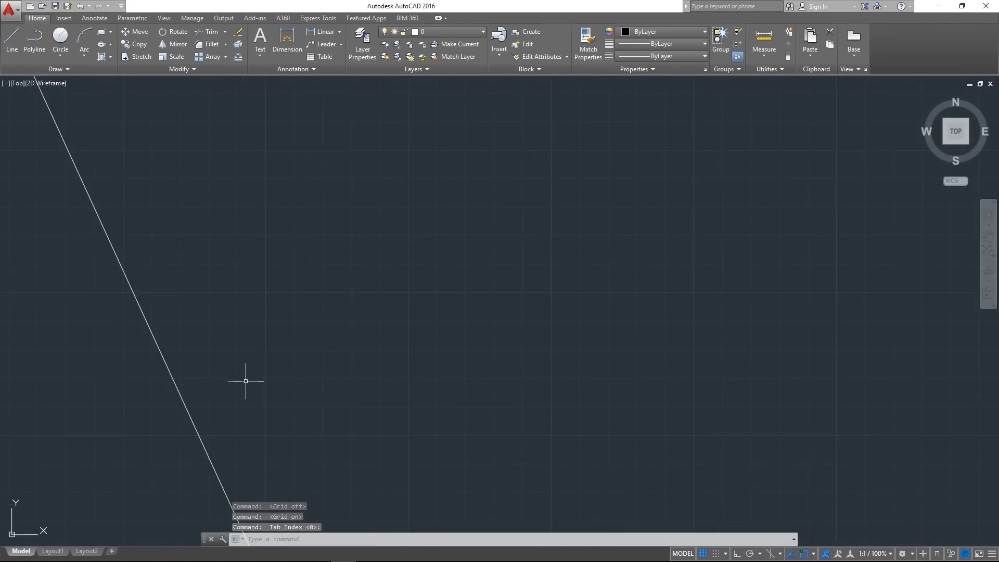
scroll(276, 361, "down", 5)
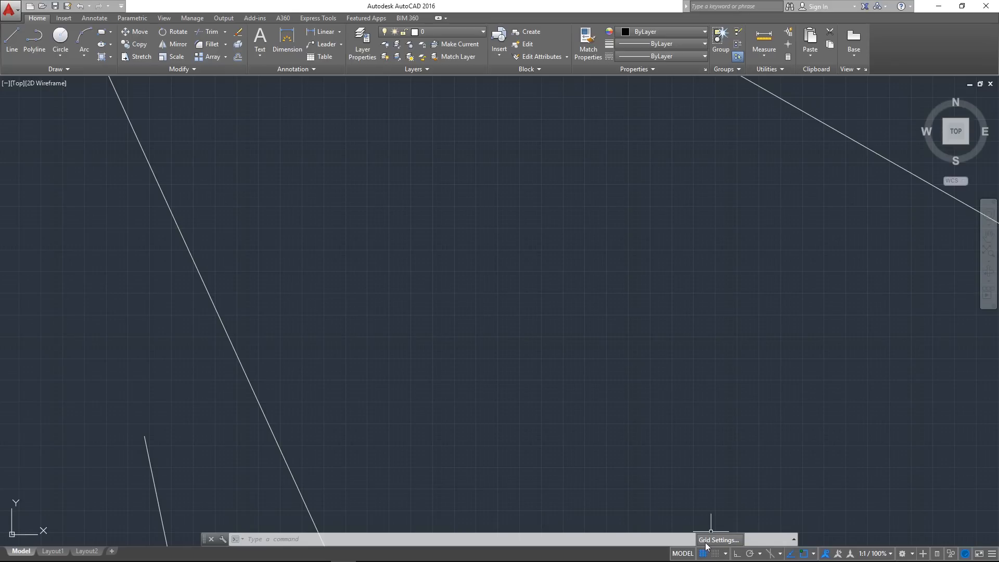
left_click(717, 540)
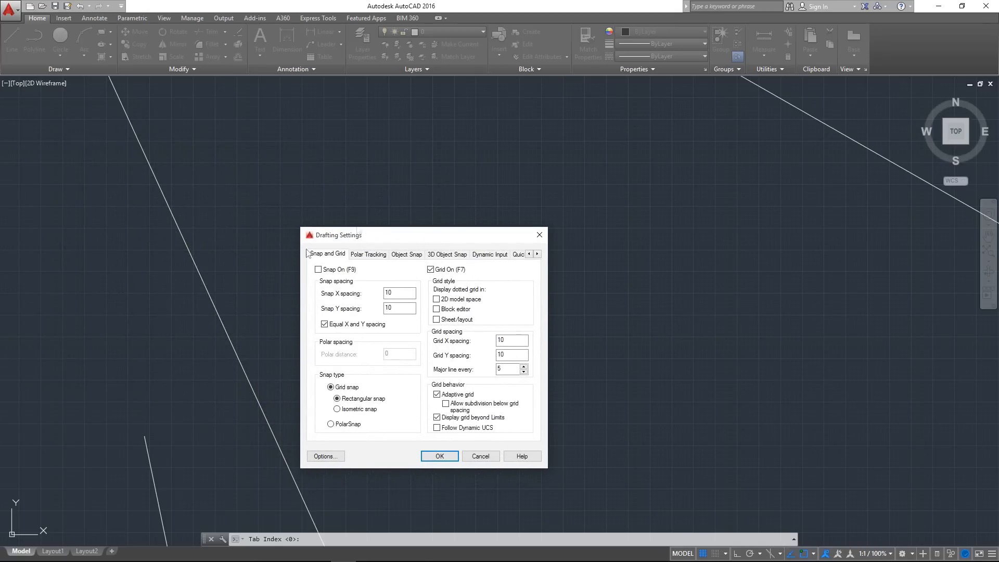
left_click_drag(390, 243, 404, 213)
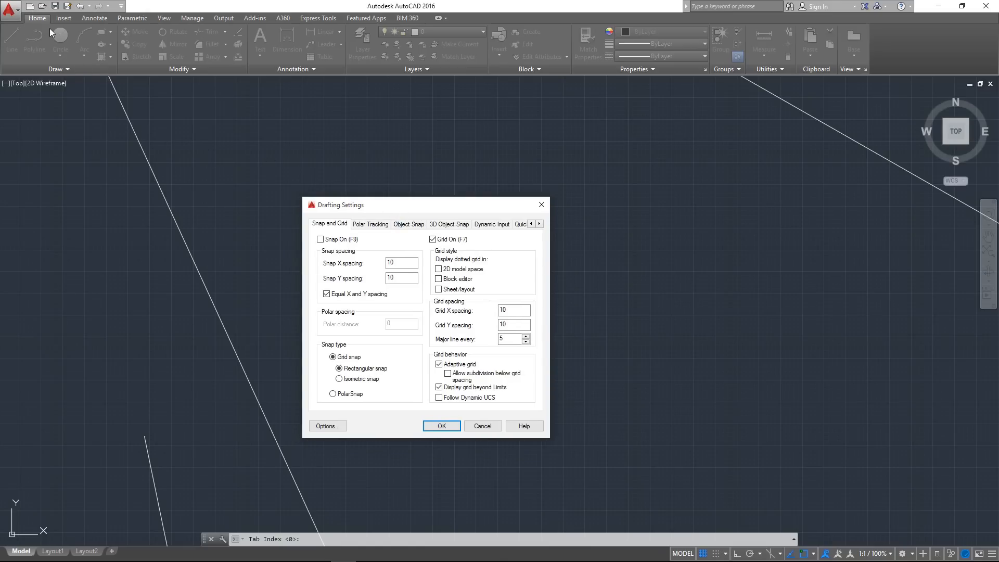
left_click_drag(420, 210, 450, 218)
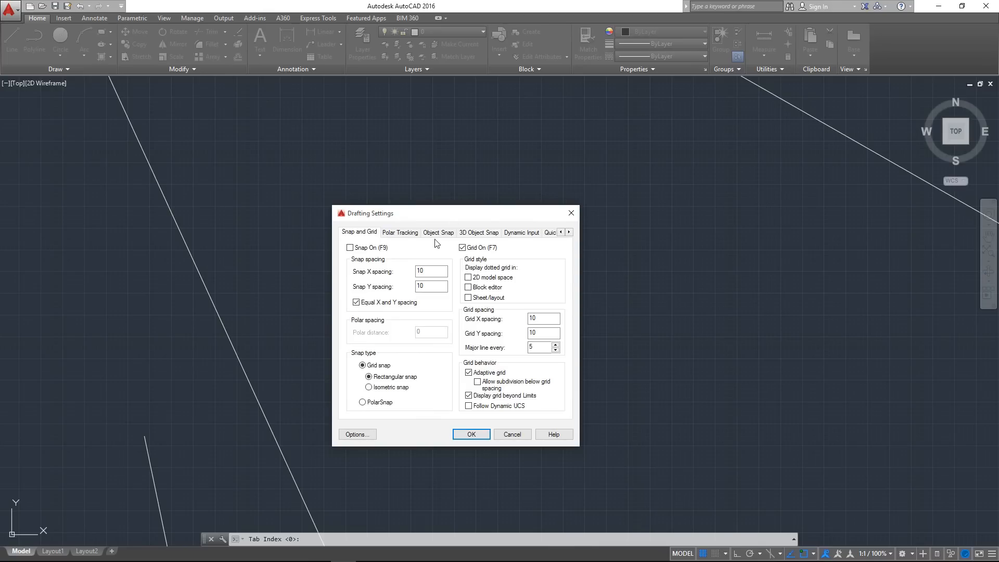
mouse_move(412, 203)
left_mouse_down()
mouse_move(423, 180)
mouse_move(436, 193)
mouse_move(427, 198)
left_mouse_up()
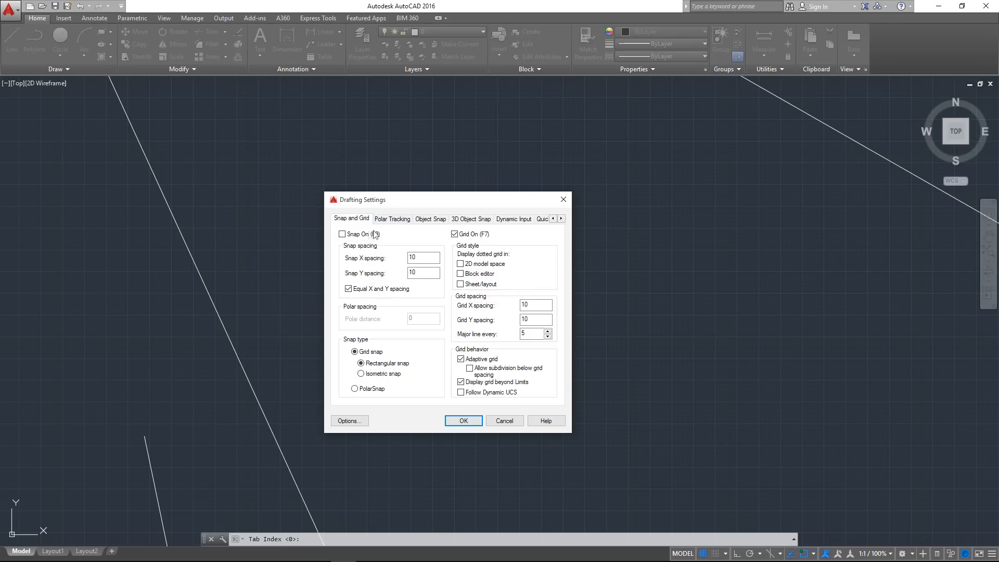
left_click(455, 235)
left_click_drag(423, 258, 365, 257)
left_click(481, 420)
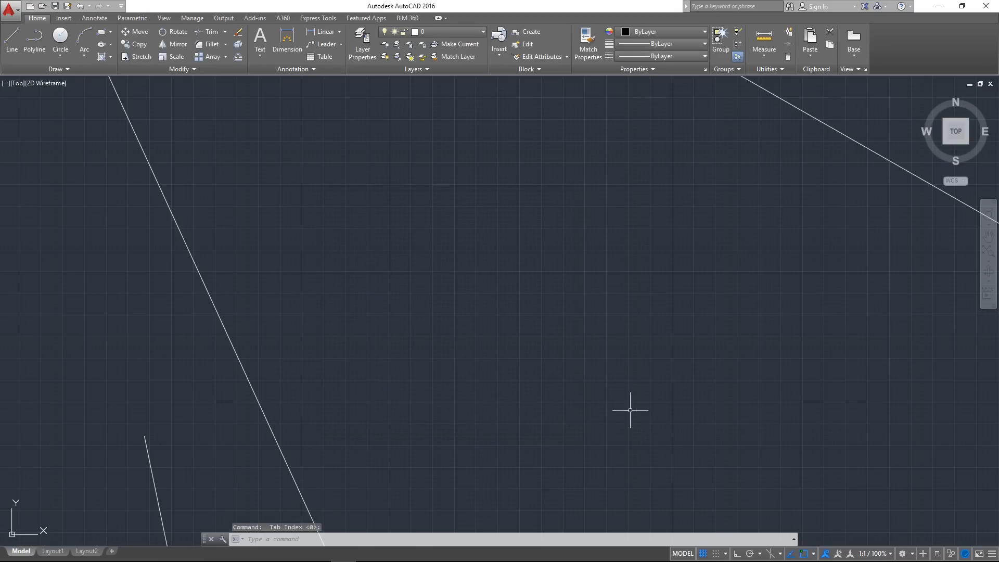
Turn on snap mode and check how the cursor moves over the grid in the empty area beside the large outline
left_click(716, 554)
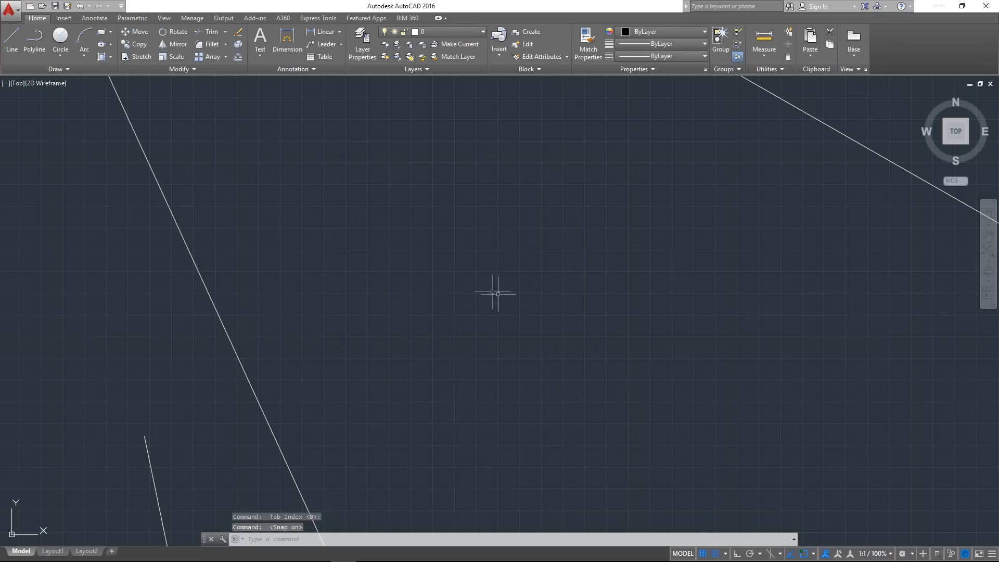
scroll(367, 314, "up", 5)
scroll(359, 339, "down", 5)
middle_click_drag(434, 303, 372, 311)
scroll(385, 306, "down", 4)
scroll(394, 300, "down", 2)
middle_click_drag(486, 265, 321, 303)
mouse_move(419, 299)
middle_mouse_down()
mouse_move(349, 325)
mouse_move(303, 323)
middle_mouse_up()
middle_click_drag(326, 272, 366, 362)
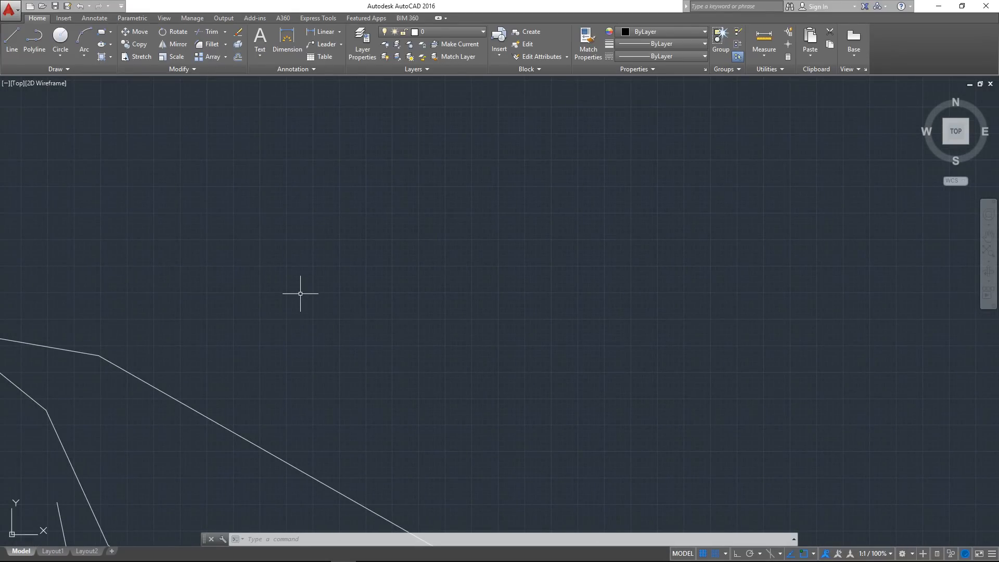
Try to draw a line with snap mode on, starting from a grid point above the large outline, and cancel it
type("l")
key("Return")
scroll(312, 286, "up", 3)
scroll(289, 307, "up", 6)
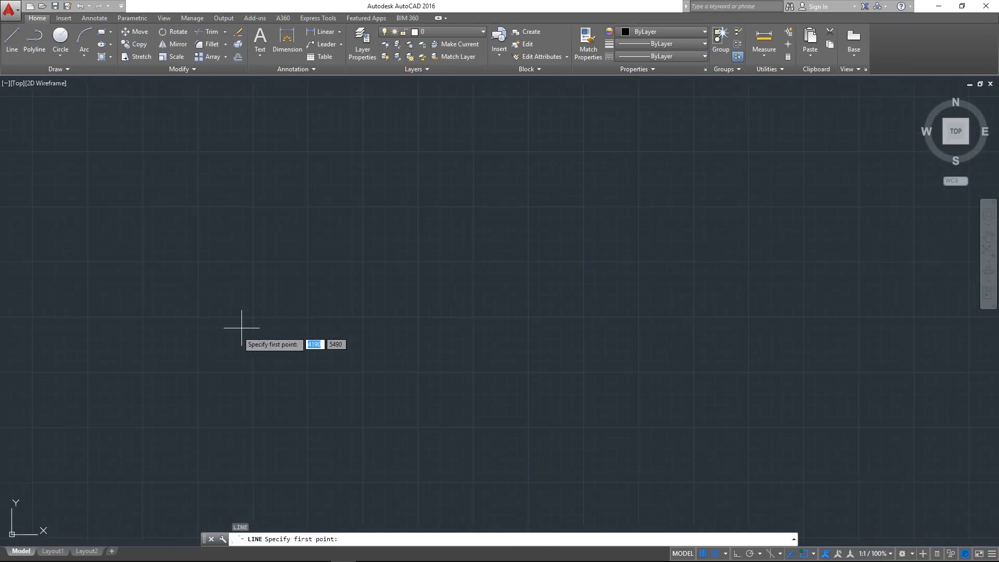
scroll(209, 351, "down", 10)
scroll(204, 374, "up", 4)
middle_click_drag(272, 314, 196, 388)
middle_click_drag(381, 286, 226, 376)
left_click(275, 256)
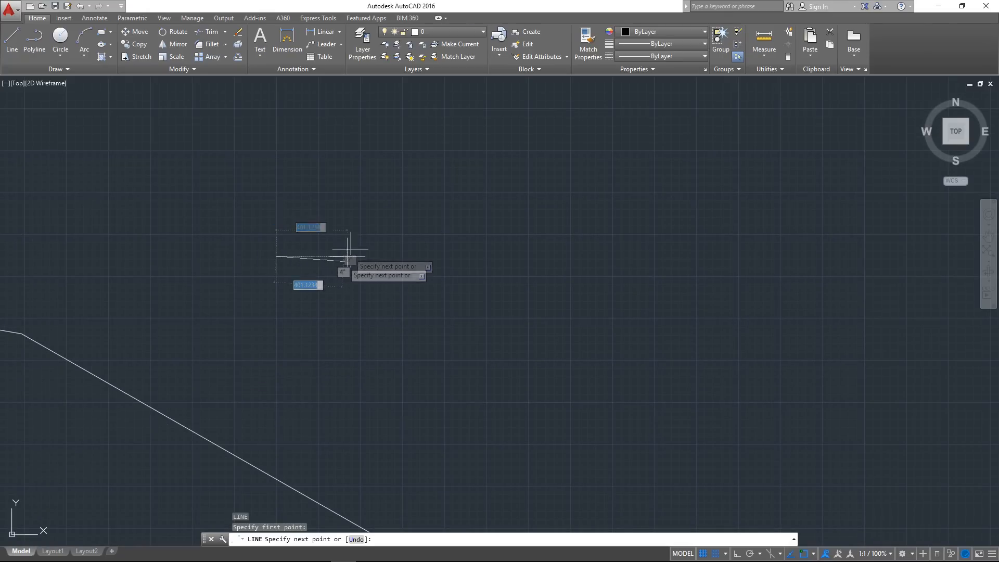
scroll(309, 264, "up", 9)
middle_click_drag(207, 192, 472, 327)
key("Escape")
scroll(305, 322, "up", 4)
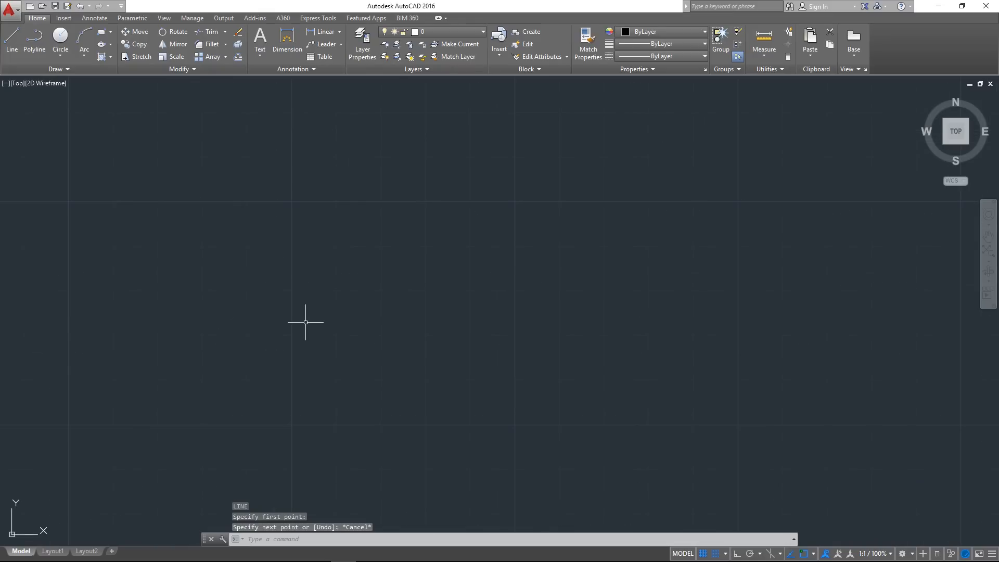
key("Return")
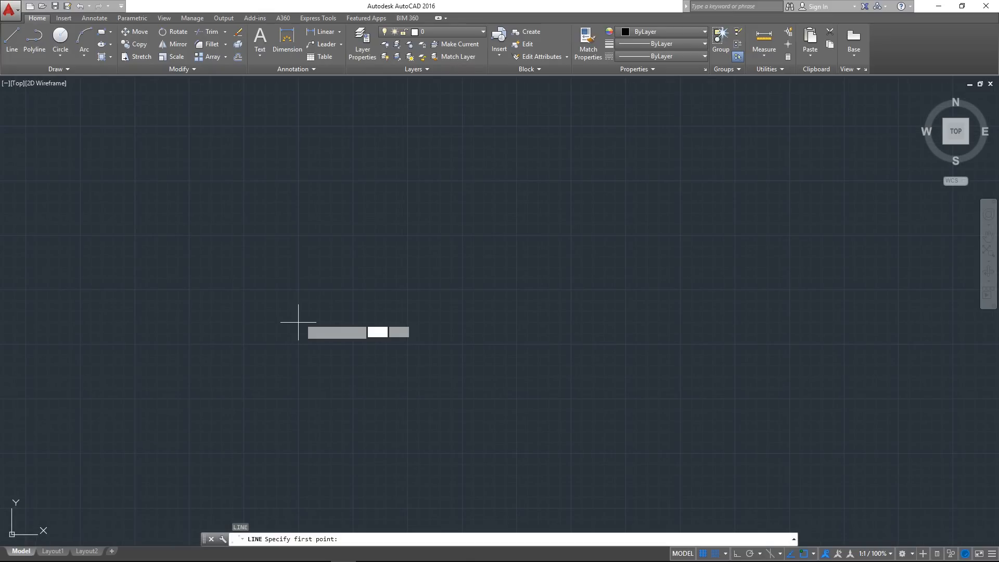
scroll(252, 312, "up", 2)
scroll(252, 320, "up", 2)
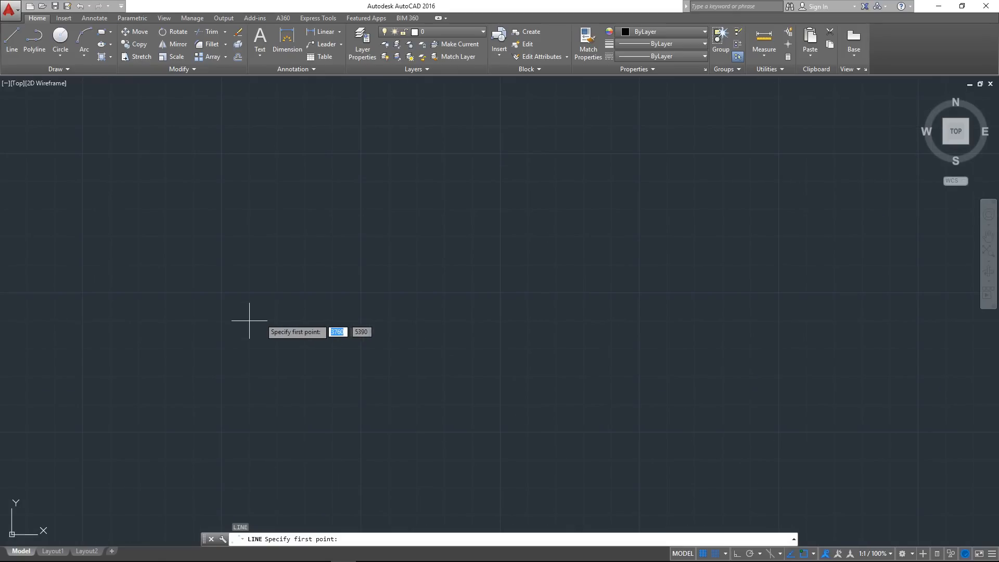
key("Escape")
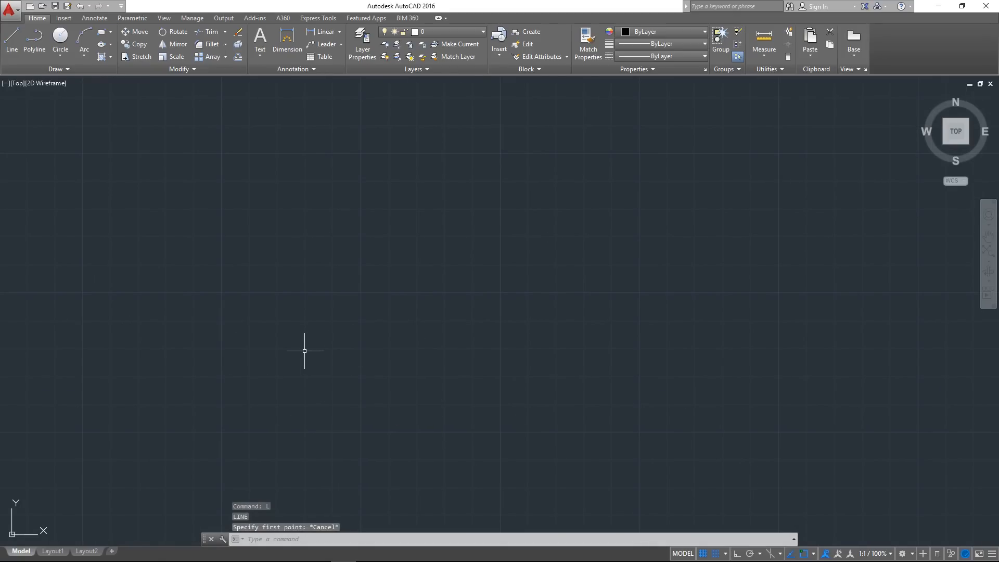
Try the Line command again from a snapped point at close zoom, testing next points at 10-unit increments, and cancel it
type("l")
key("Return")
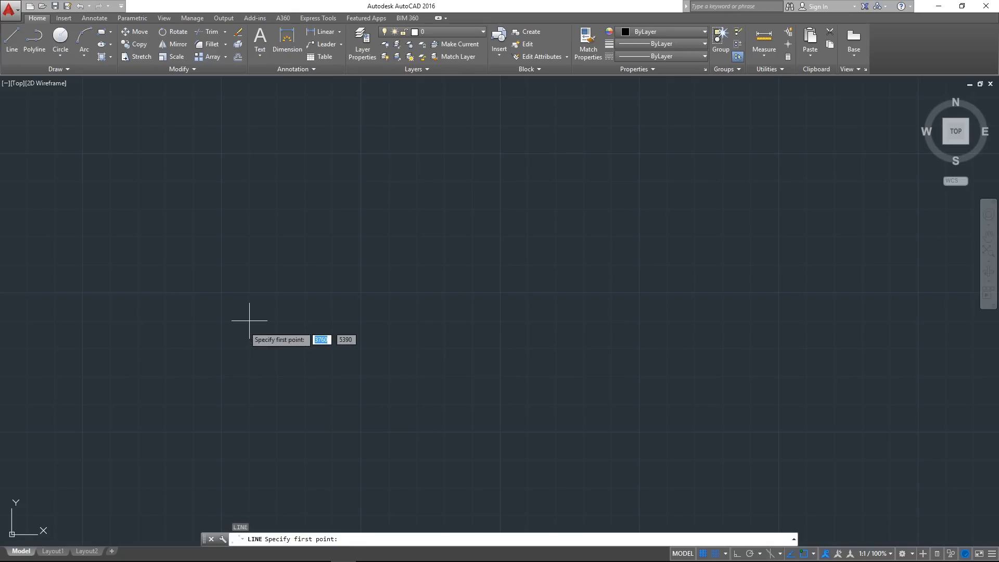
scroll(392, 323, "down", 2)
middle_click_drag(392, 323, 275, 389)
scroll(215, 350, "up", 4)
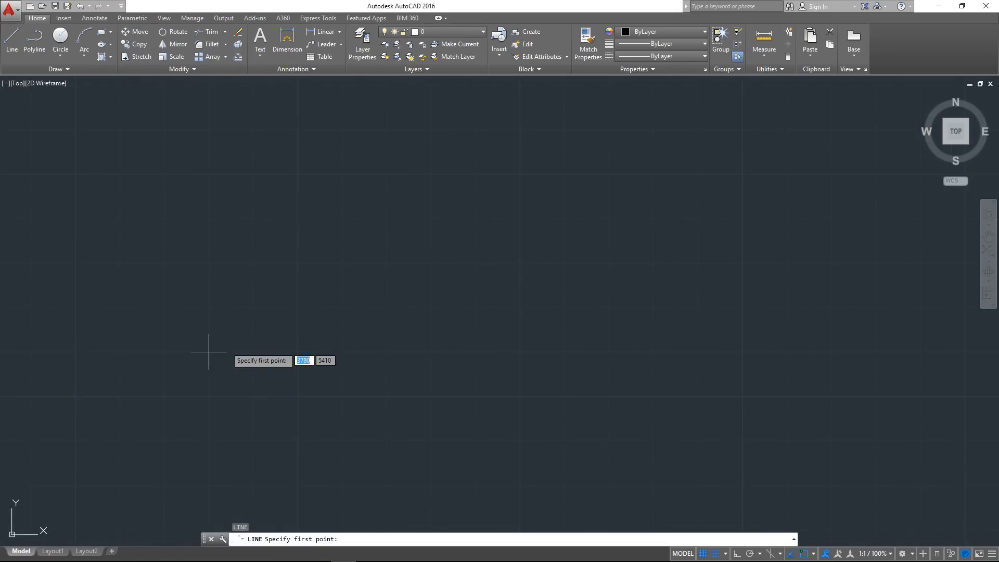
middle_click_drag(209, 352, 293, 368)
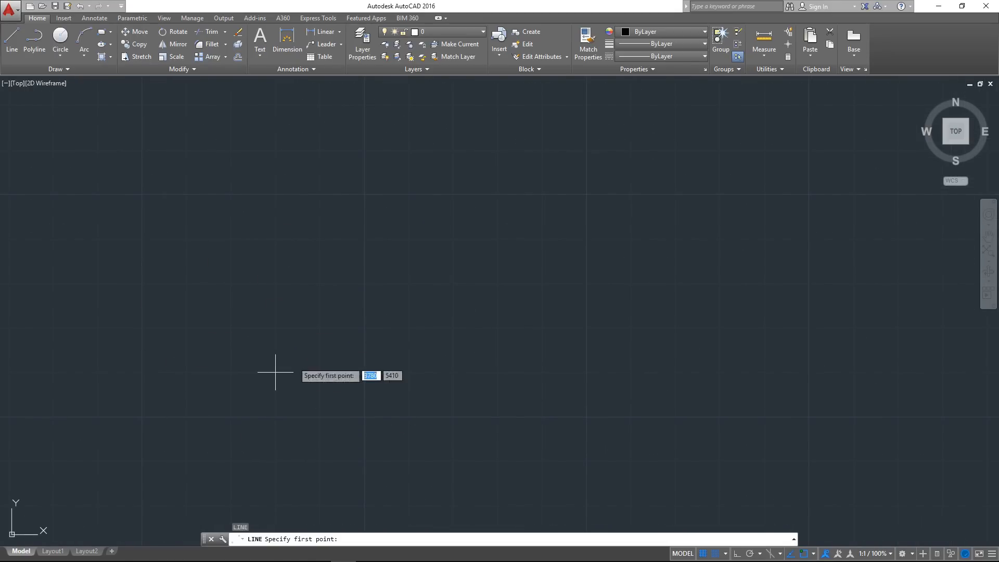
left_click(230, 328)
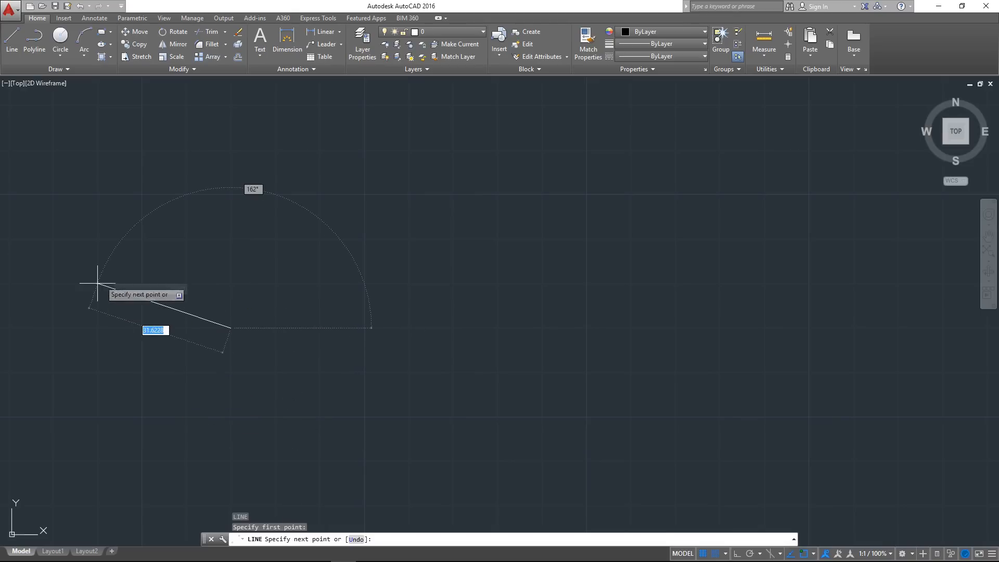
scroll(328, 225, "down", 5)
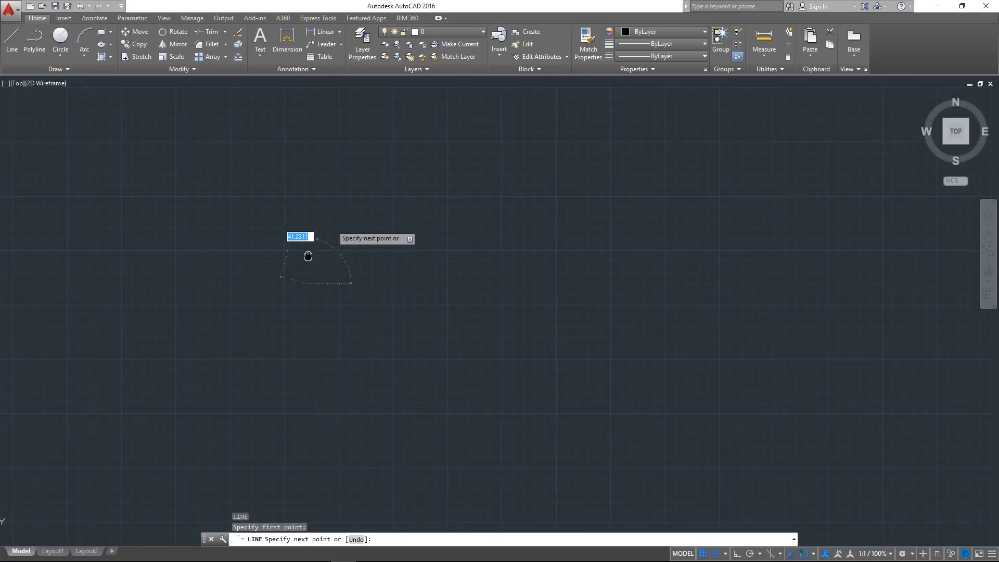
middle_click_drag(242, 325, 301, 320)
scroll(267, 291, "down", 4)
key("Escape")
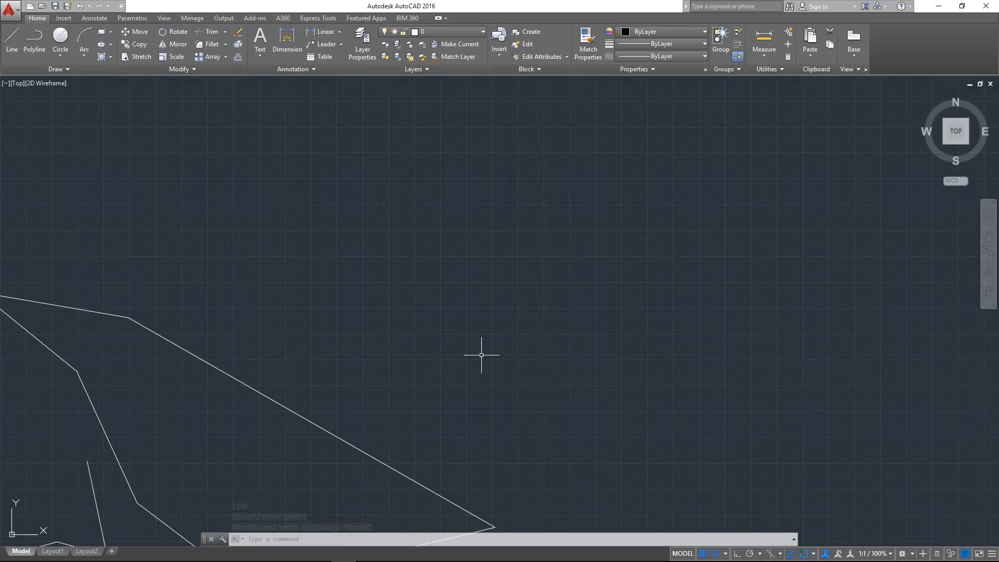
Set the snap X spacing to 100 in the Snap and Grid drafting settings and apply it
right_click(704, 552)
left_click(713, 539)
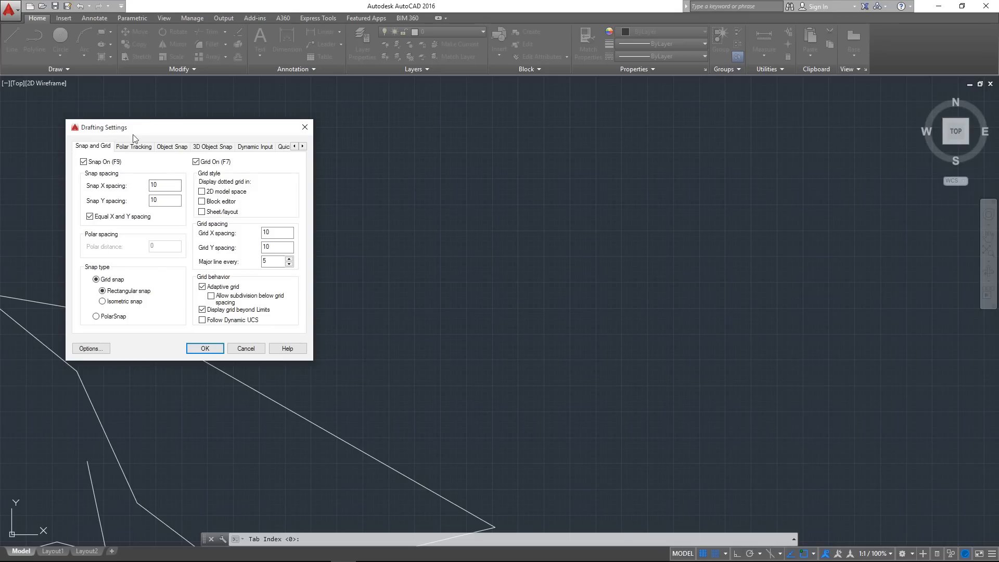
left_click_drag(133, 137, 339, 161)
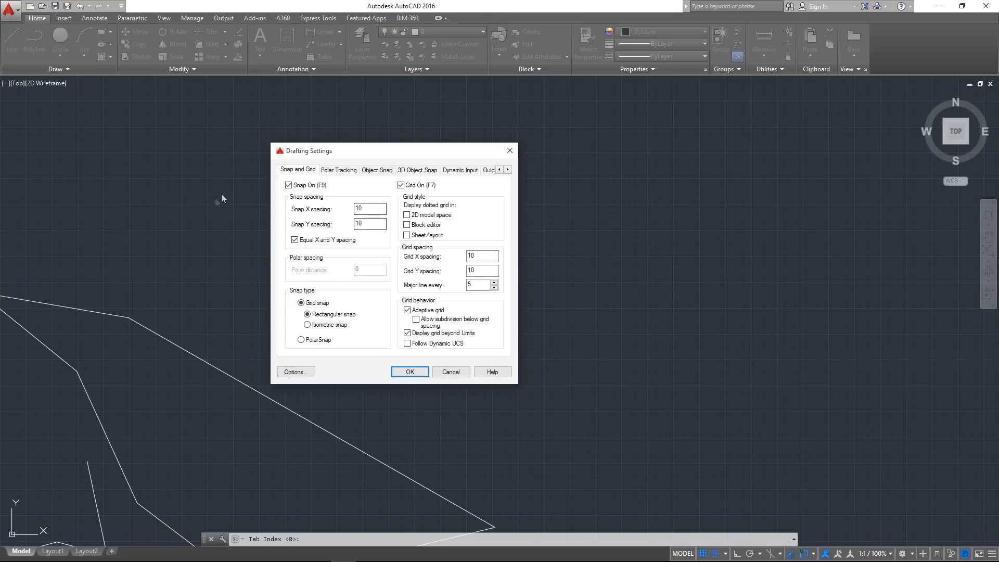
type("0")
left_click(409, 371)
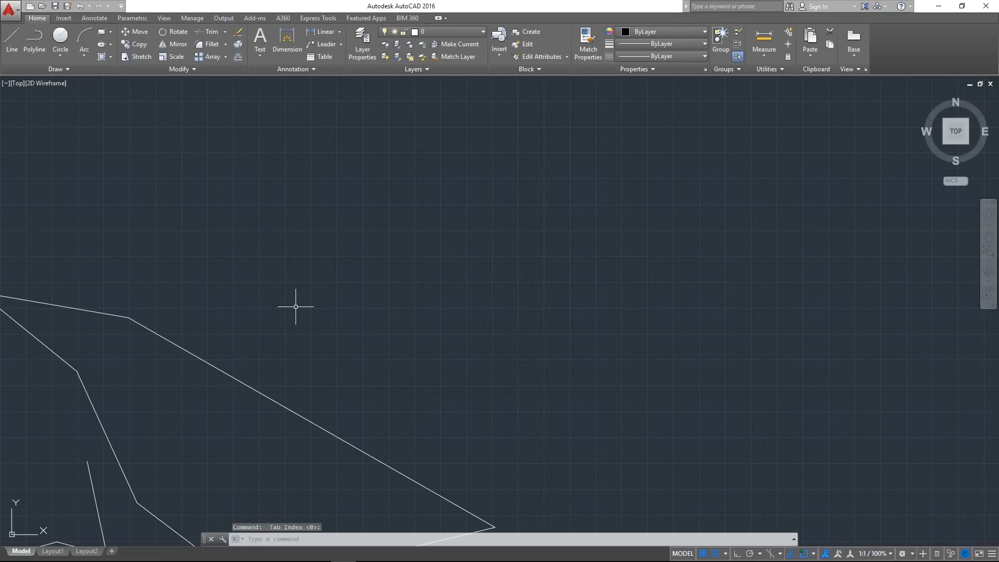
Try to draw a line above the large outline to test the 100-unit snap spacing, and cancel it
type("l")
key("Return")
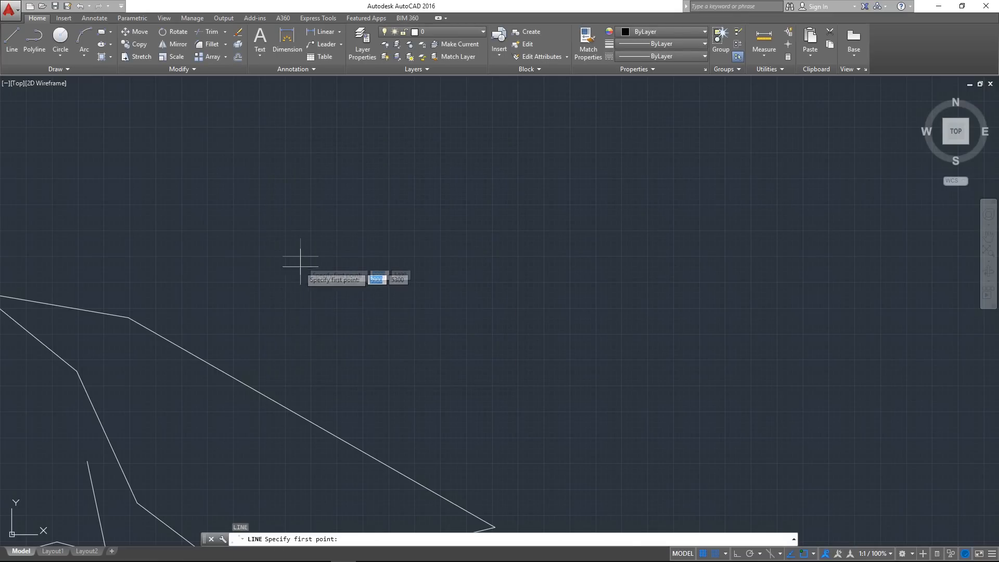
left_click(280, 224)
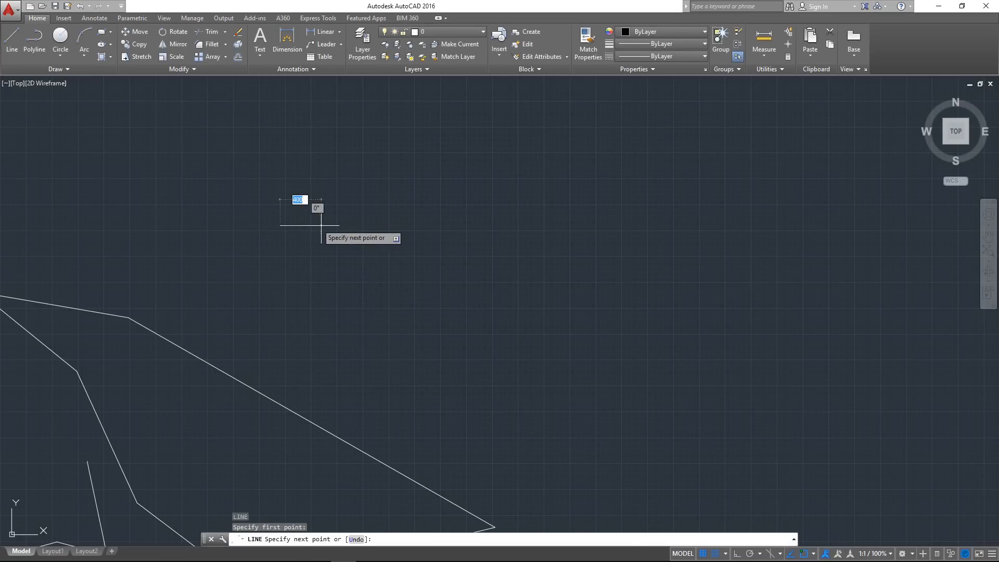
scroll(267, 229, "up", 7)
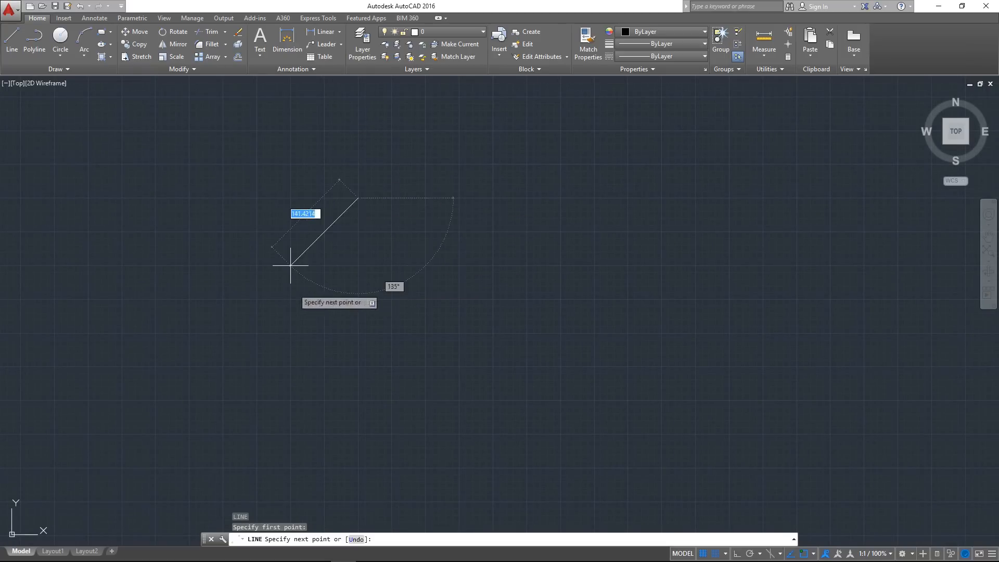
scroll(423, 265, "down", 6)
key("Escape")
Turn off both the grid display and snap mode with both shapes in view
middle_click_drag(467, 239, 397, 289)
scroll(400, 213, "down", 3)
scroll(352, 297, "up", 5)
scroll(409, 274, "down", 2)
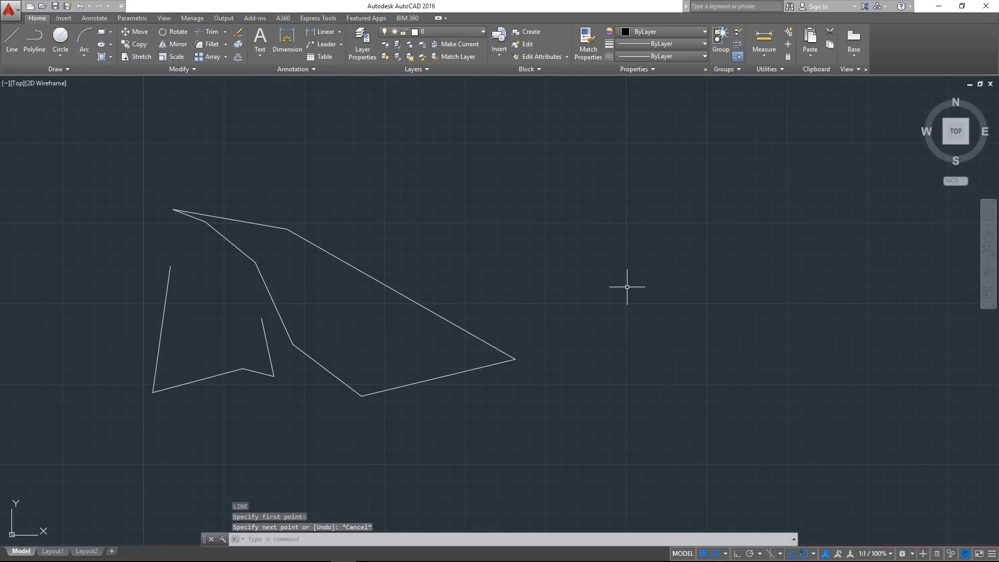
mouse_move(540, 266)
middle_mouse_down()
mouse_move(504, 270)
mouse_move(567, 250)
middle_mouse_up()
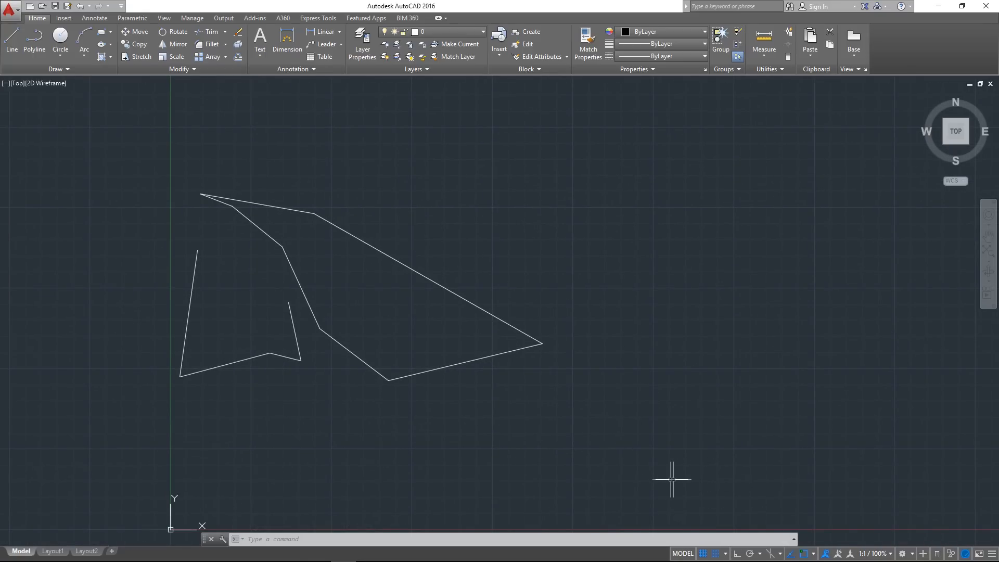
left_click(703, 553)
left_click(716, 553)
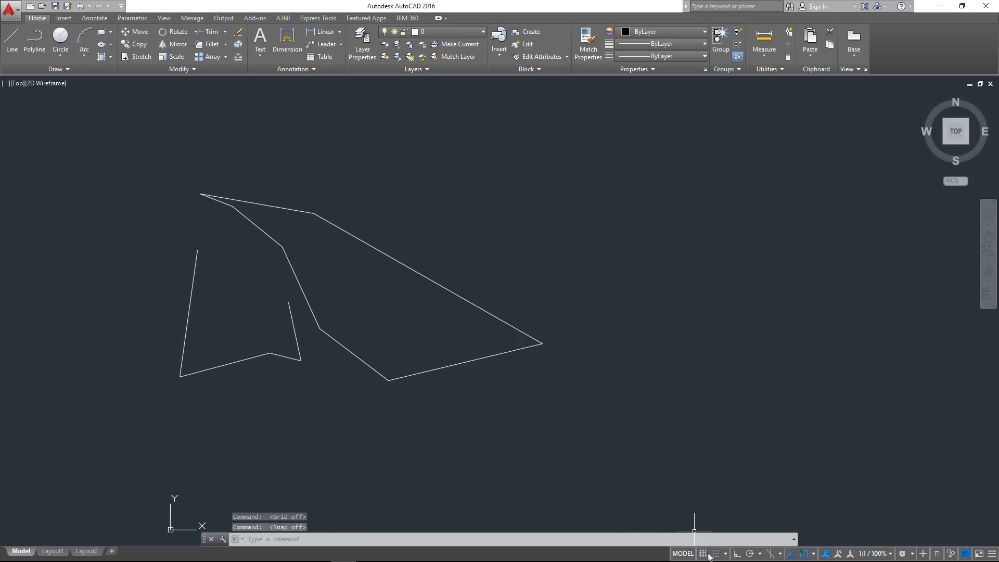
middle_click_drag(692, 322, 609, 334)
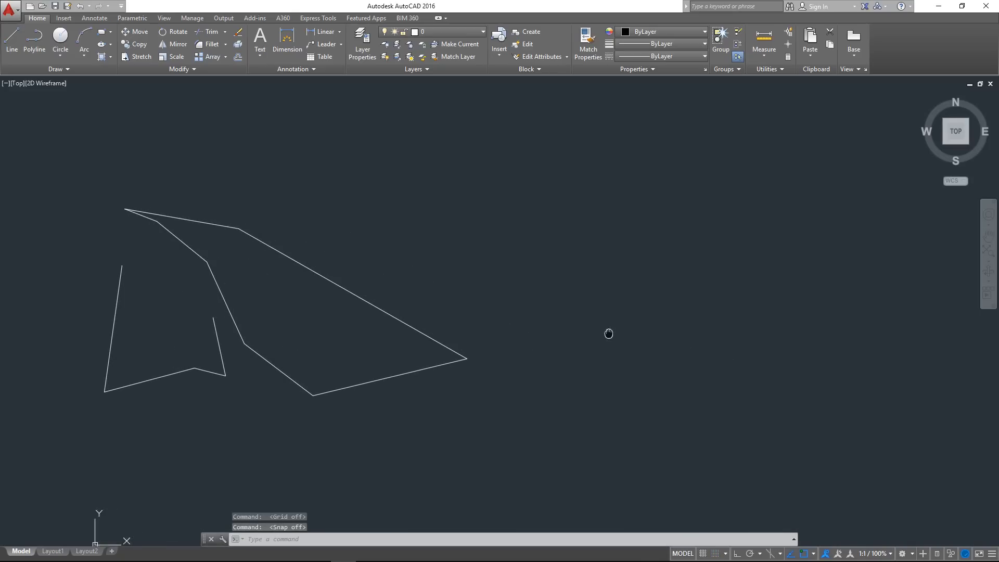
Turn on ortho mode to restrict the cursor to horizontal and vertical directions
left_click(737, 553)
middle_click_drag(532, 232, 439, 258)
key("Escape")
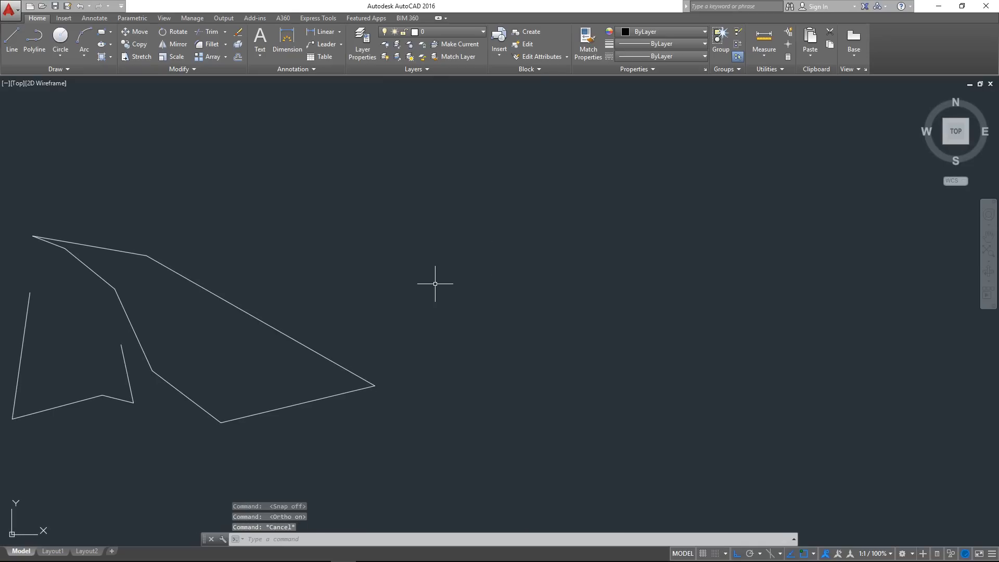
Draw an open stepped outline of five orthogonal line segments beside the large slanted outline
type("l")
key("Return")
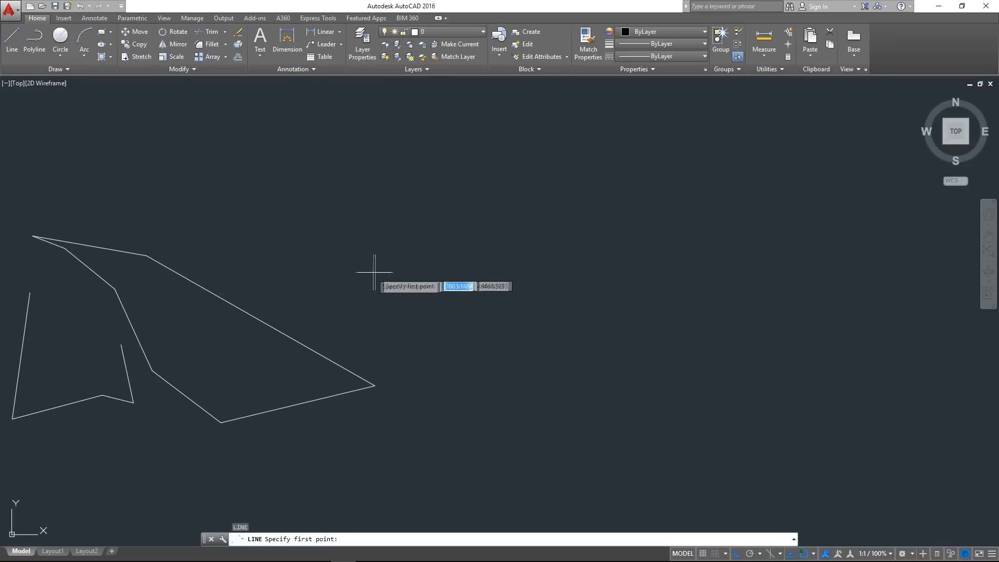
left_click(376, 301)
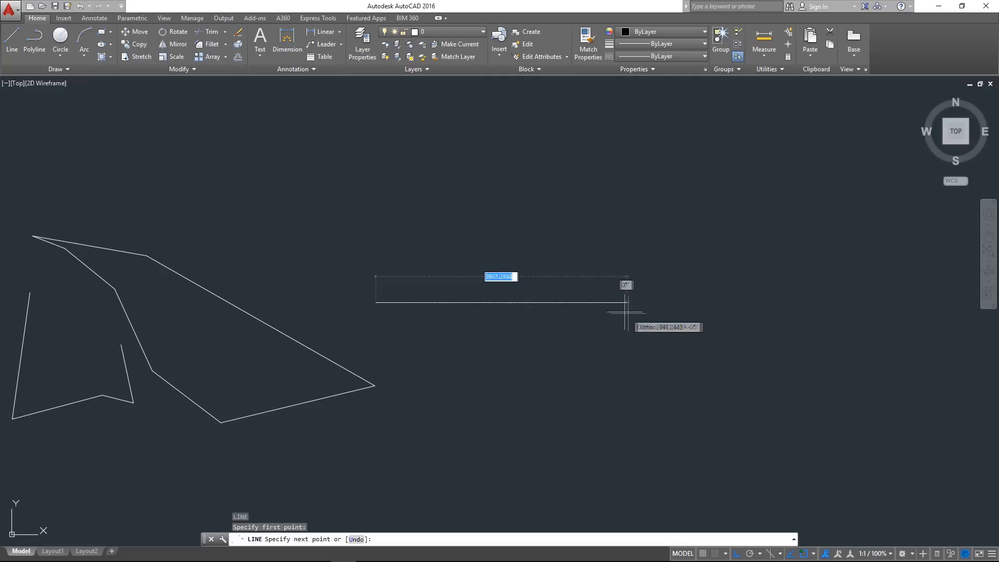
left_click(605, 310)
left_click(601, 147)
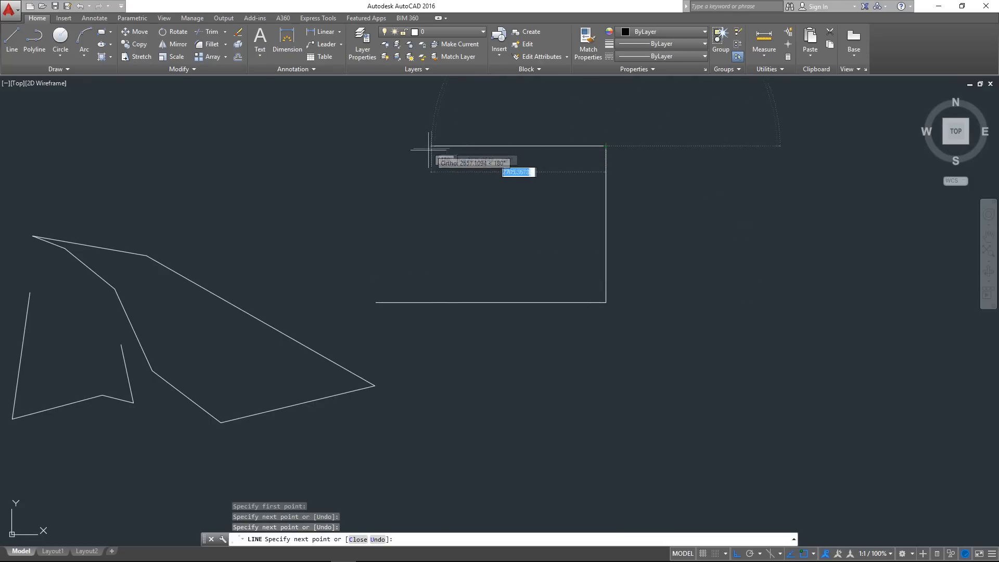
left_click(409, 146)
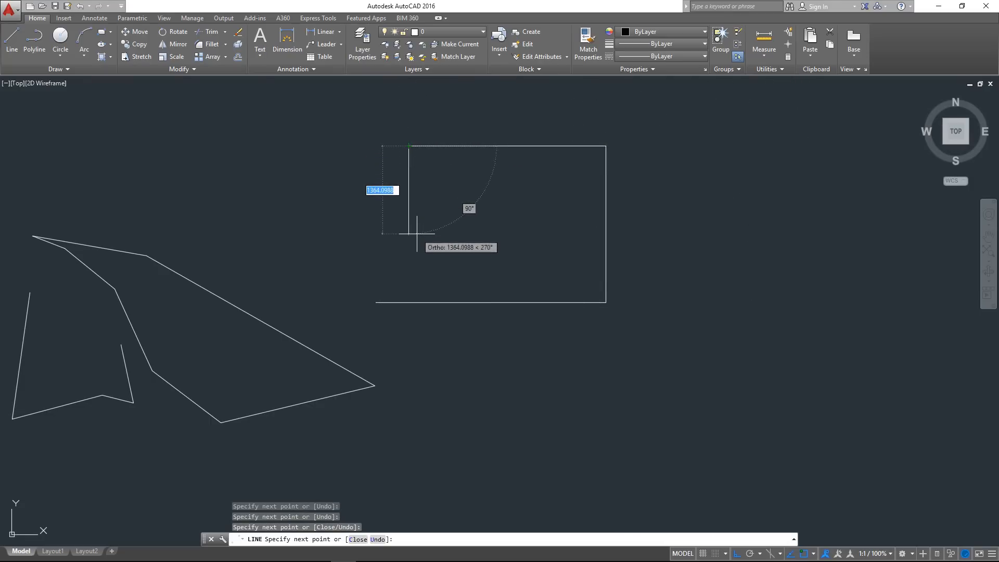
left_click(409, 238)
left_click(227, 218)
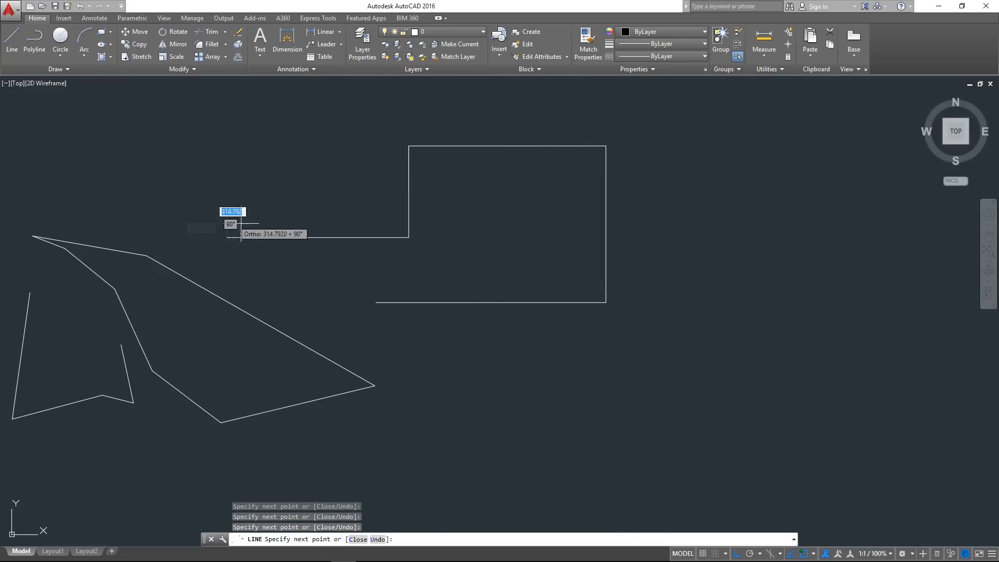
key("Escape")
Draw five connected orthogonal line segments below the stepped outline, toggling ortho mode off and back on before placing the second point
middle_click_drag(500, 280, 370, 265)
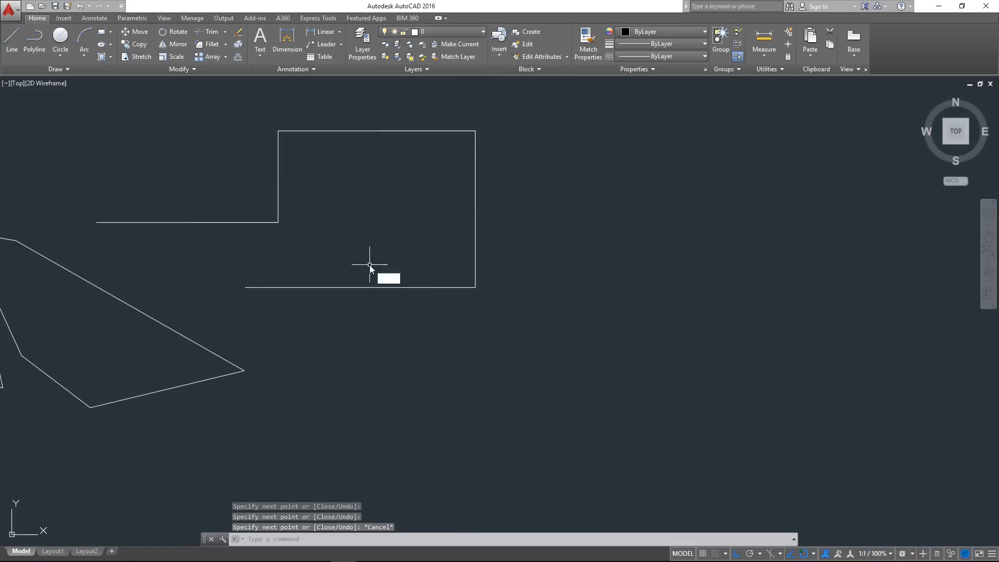
key("space")
left_click(386, 435)
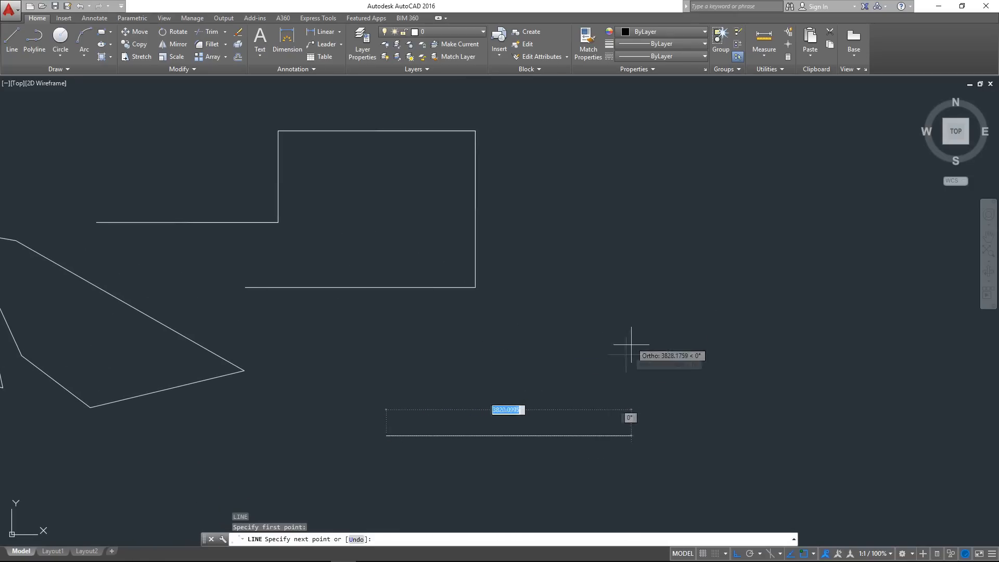
key("F8")
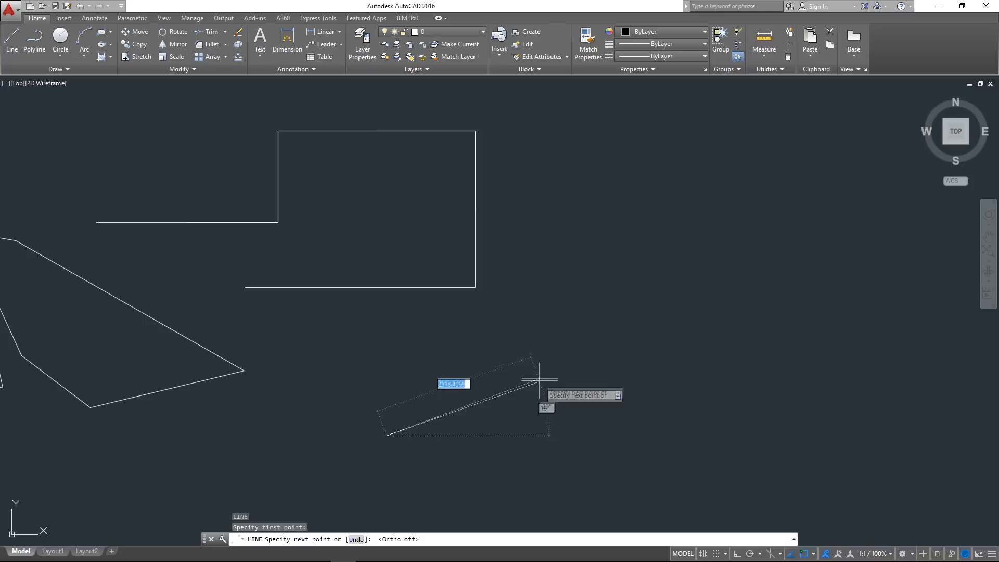
key("F8")
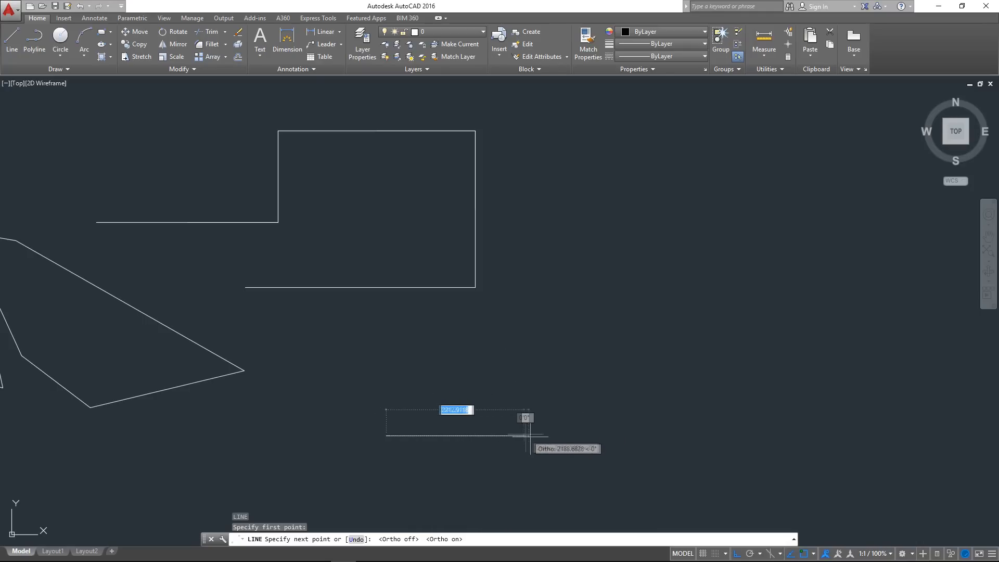
left_click(599, 430)
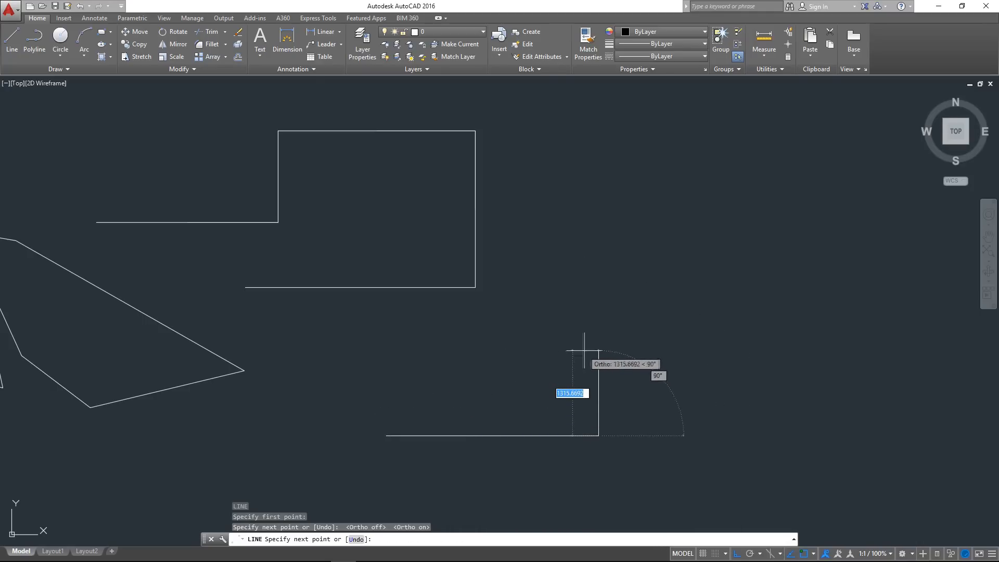
left_click(586, 330)
left_click(328, 337)
left_click(330, 466)
left_click(716, 475)
key("Escape")
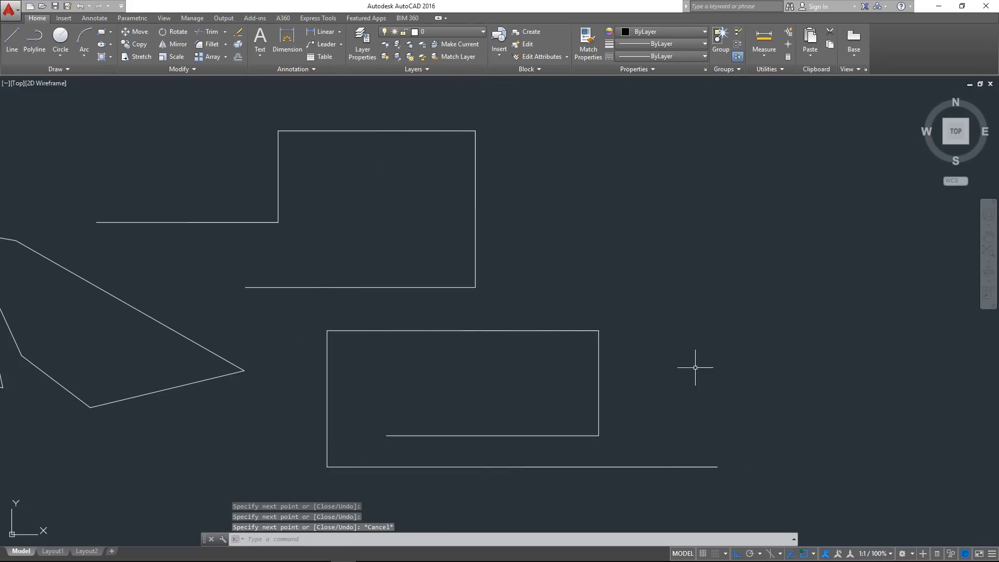
middle_click_drag(637, 363, 596, 318)
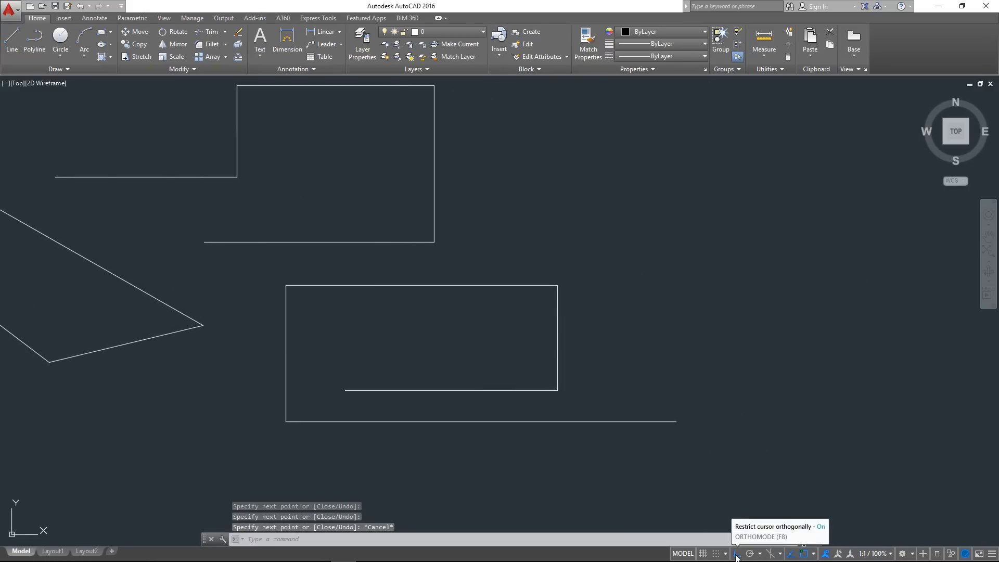
middle_click_drag(714, 386, 668, 346)
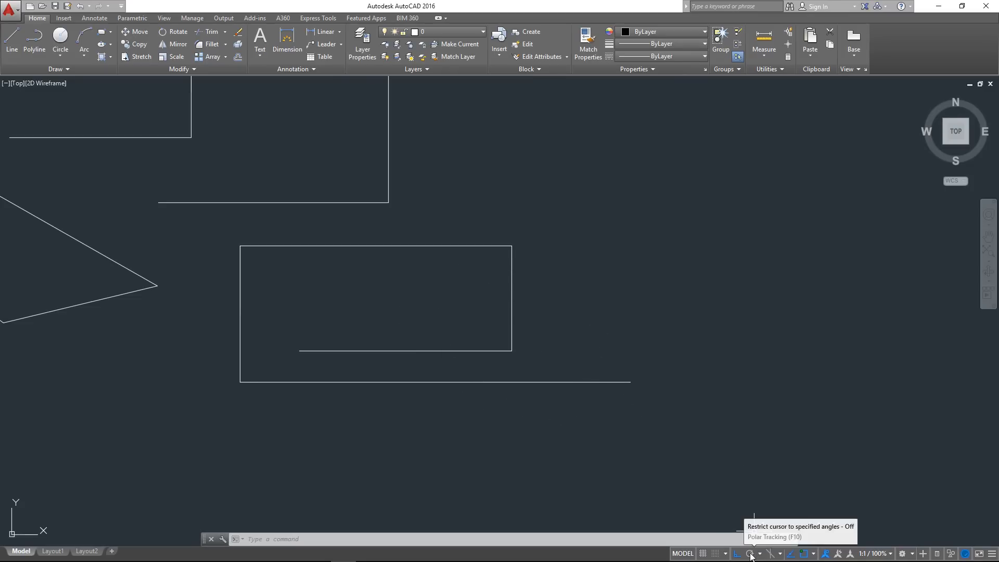
mouse_move(669, 263)
middle_mouse_down()
mouse_move(568, 290)
mouse_move(440, 301)
mouse_move(500, 295)
middle_mouse_up()
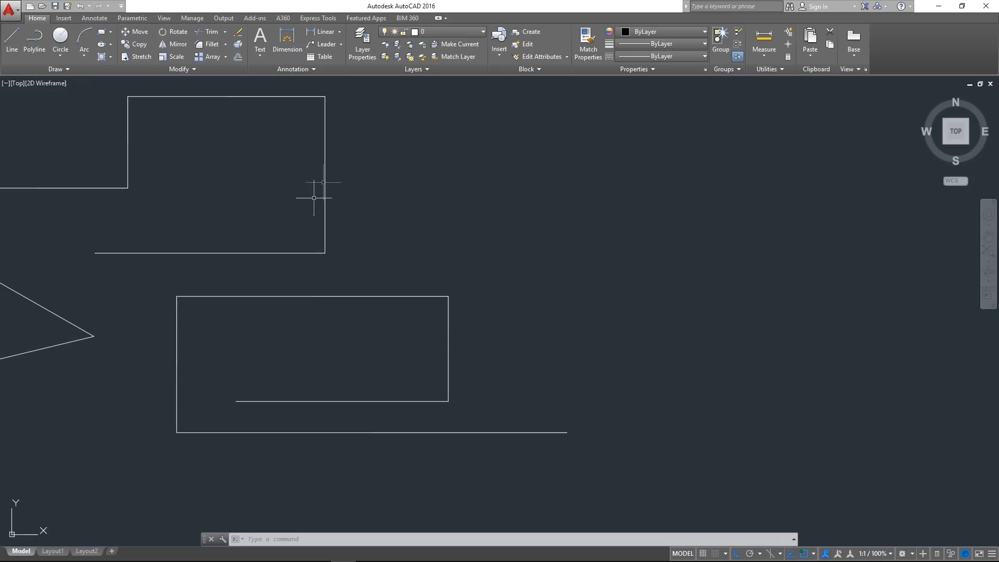
middle_click_drag(170, 257, 237, 295)
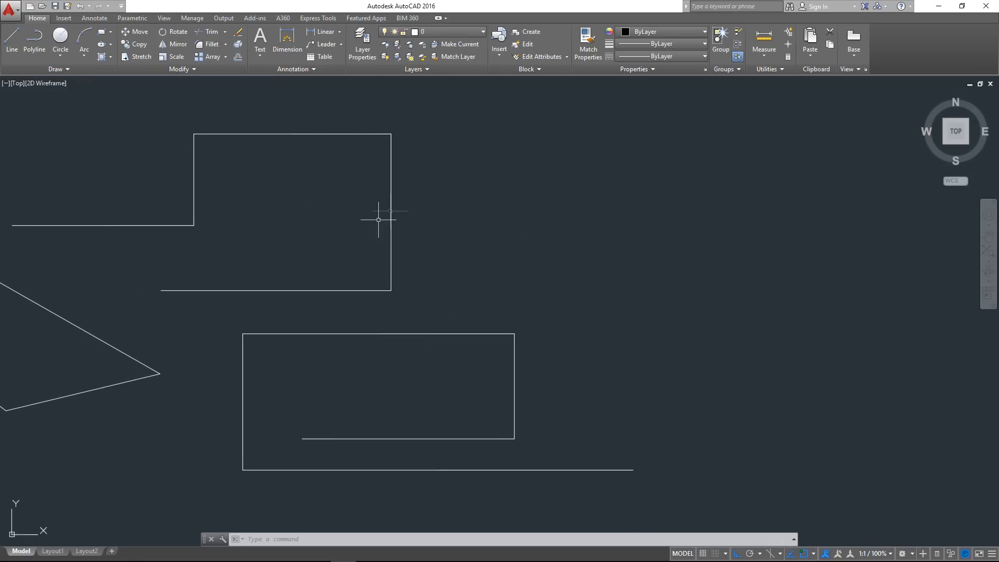
middle_click_drag(536, 274, 432, 288)
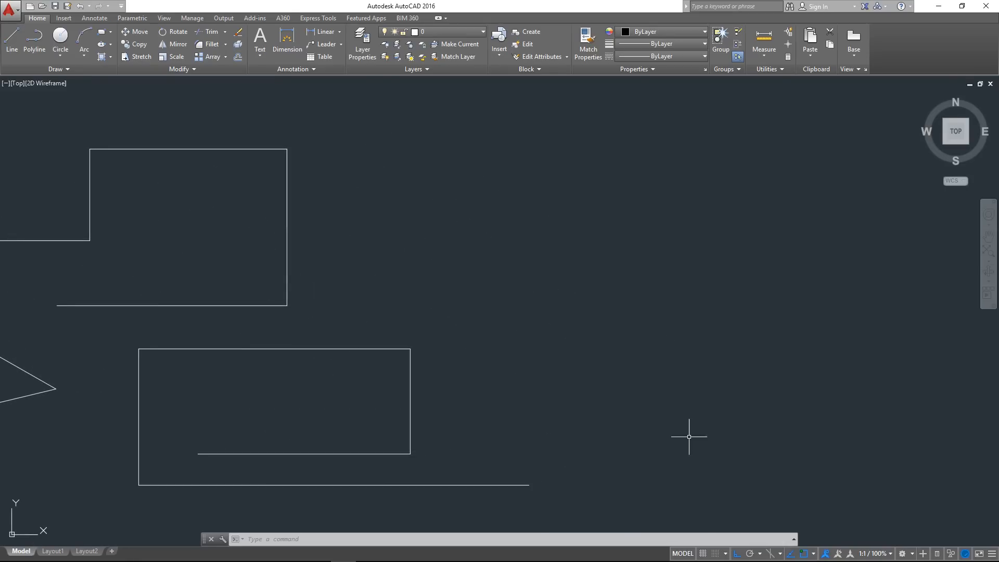
Turn on polar tracking, examine its preset angle increments, and turn it off again
left_click(752, 553)
left_click(762, 554)
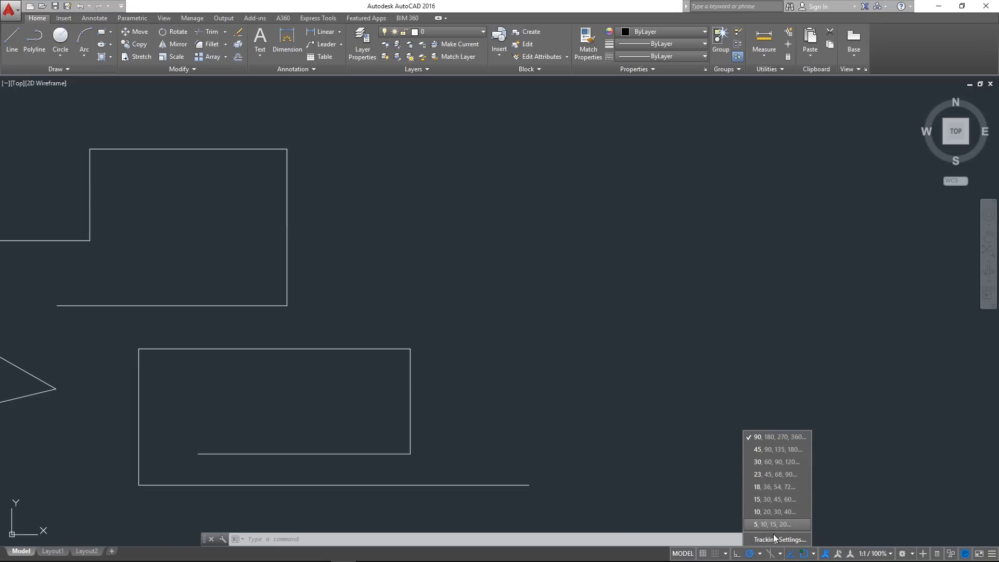
left_click(753, 547)
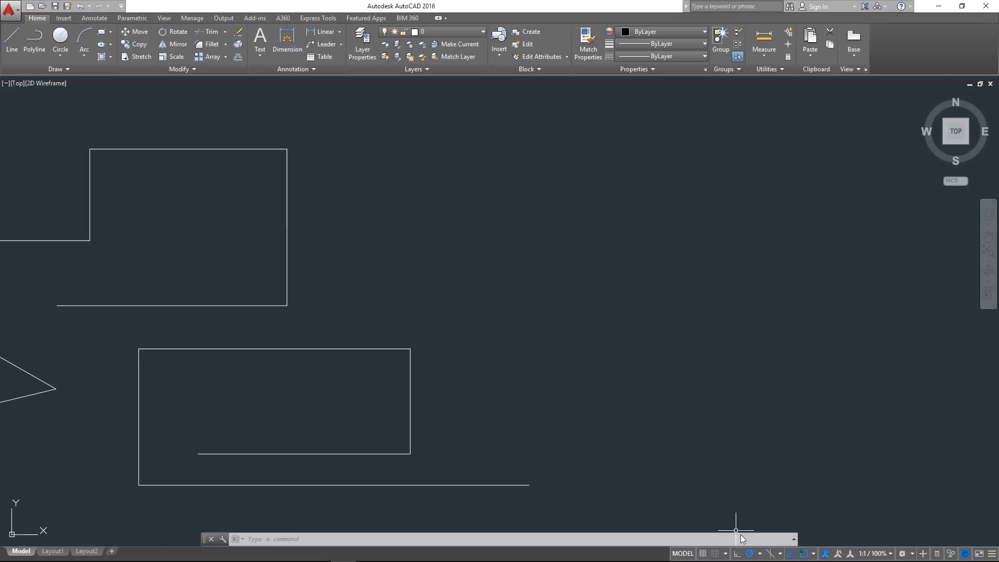
left_click(749, 554)
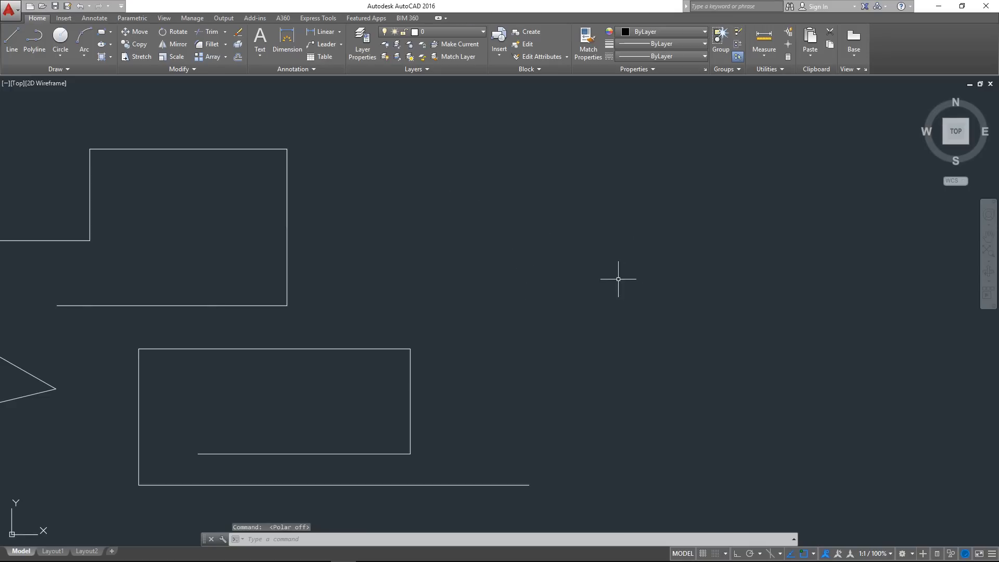
Turn on isometric drafting with the Isoplane Left orientation and bring all the drawn shapes into view
mouse_move(618, 279)
middle_mouse_down()
mouse_move(339, 272)
mouse_move(397, 272)
middle_mouse_up()
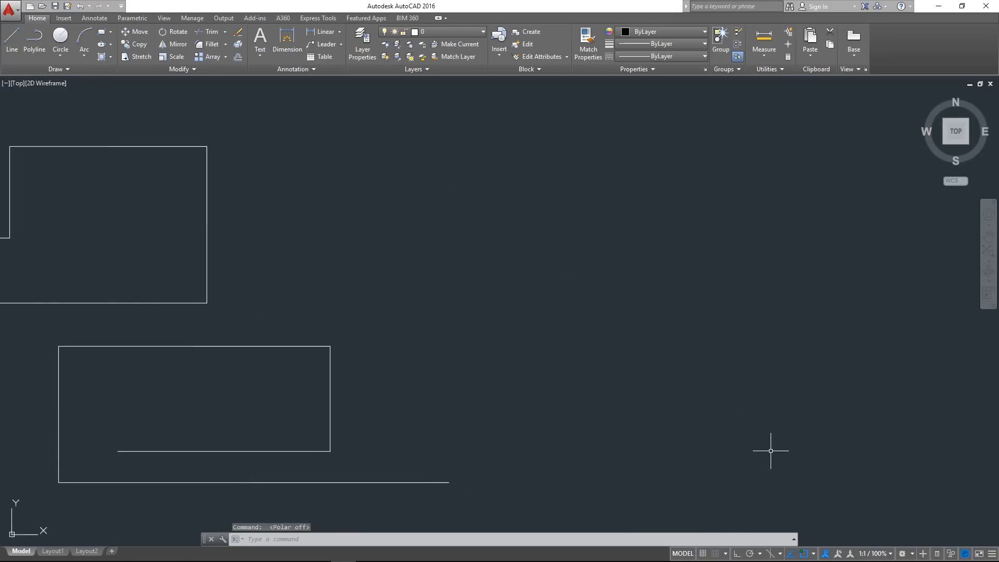
left_click(772, 554)
middle_click_drag(549, 383, 612, 365)
scroll(611, 364, "down", 2)
scroll(475, 389, "down", 4)
scroll(382, 394, "up", 4)
middle_click_drag(382, 394, 356, 340)
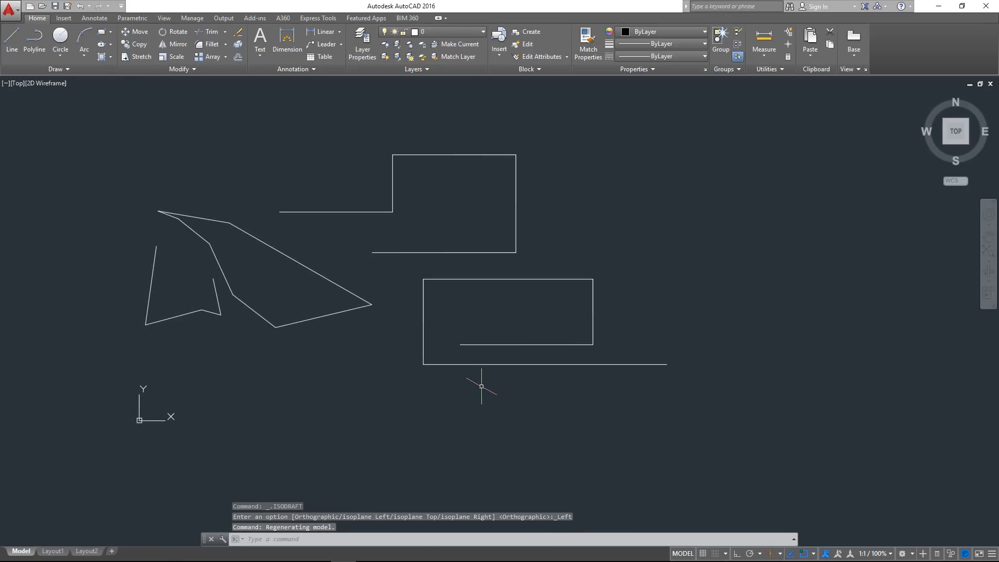
Display the grid and examine its isometric lines around the shapes at several zoom levels
key("F7")
middle_click_drag(488, 375, 472, 370)
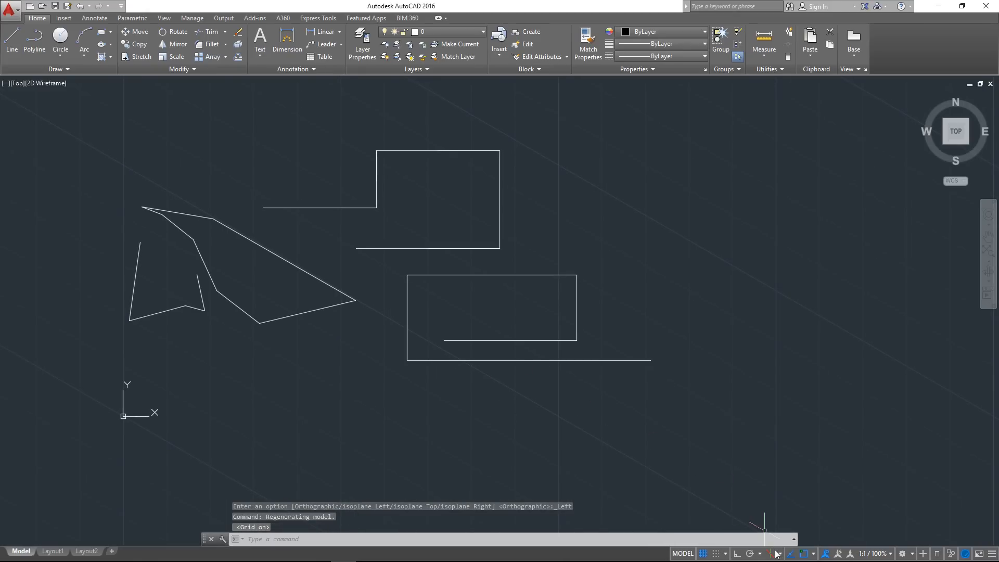
middle_click_drag(462, 341, 491, 332)
scroll(375, 257, "down", 2)
scroll(377, 255, "up", 2)
middle_click_drag(375, 268, 352, 297)
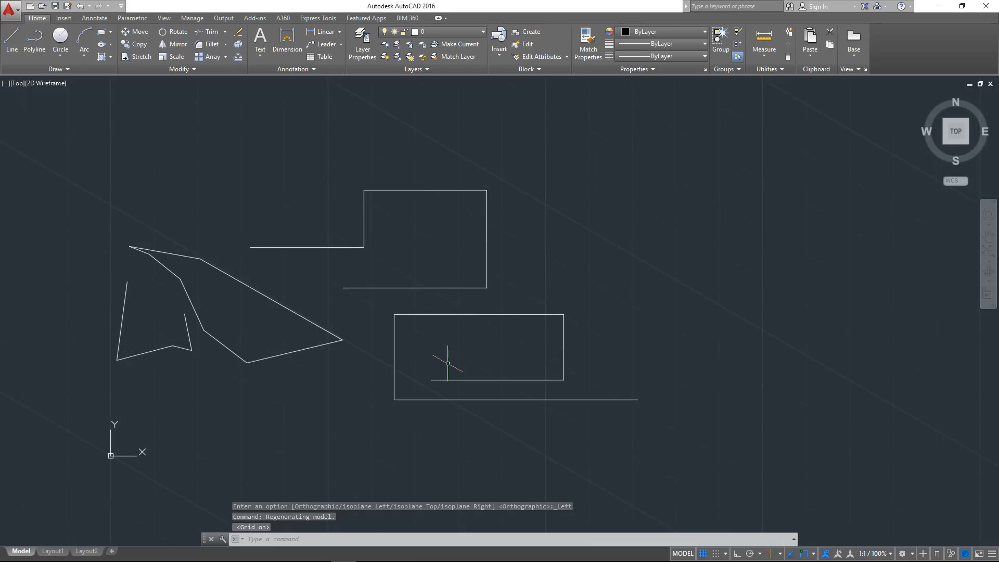
scroll(473, 289, "down", 8)
scroll(496, 300, "up", 6)
middle_click_drag(513, 297, 481, 332)
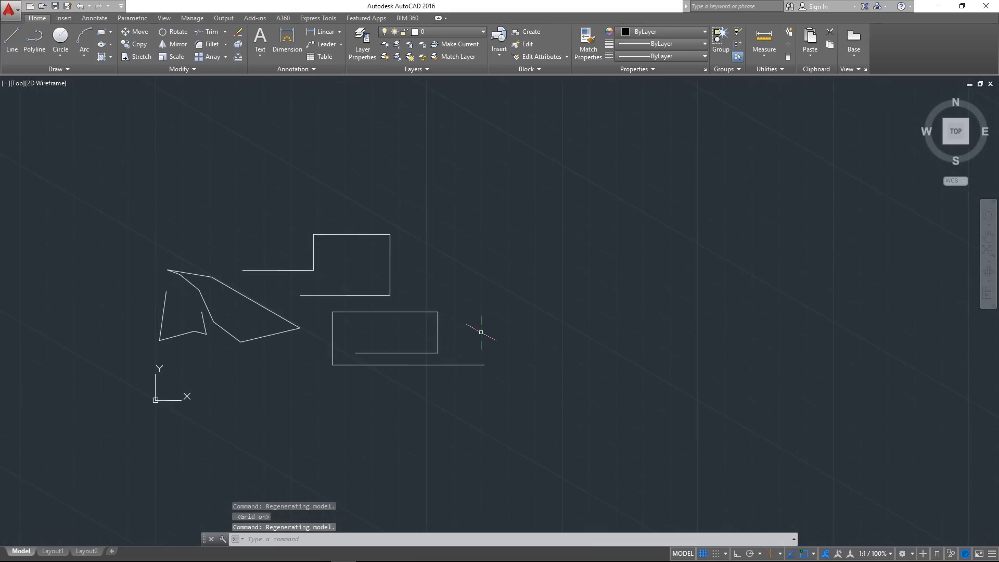
Switch isometric drafting off and back on with Isoplane Left selected to compare the two grids
left_click(770, 554)
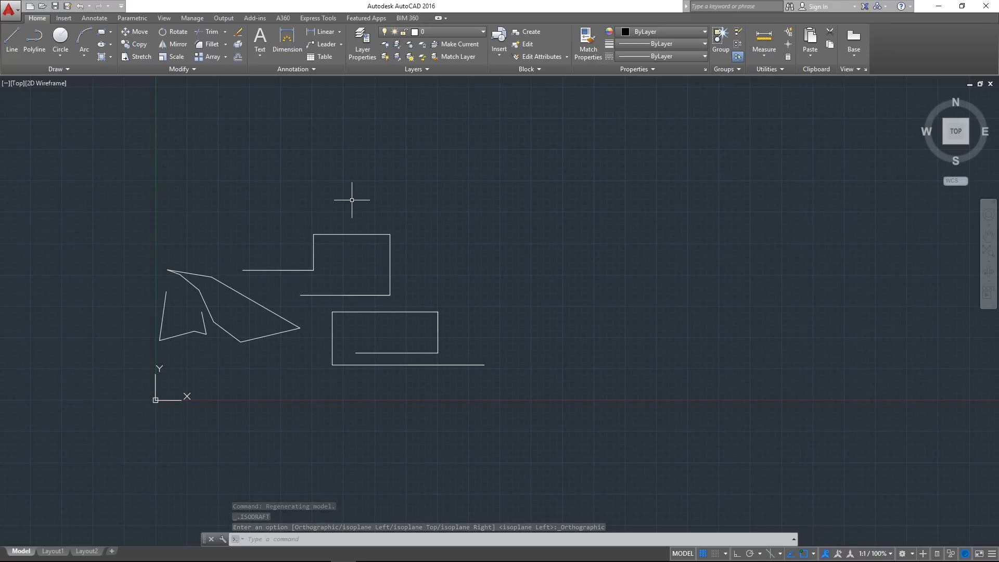
left_click(779, 554)
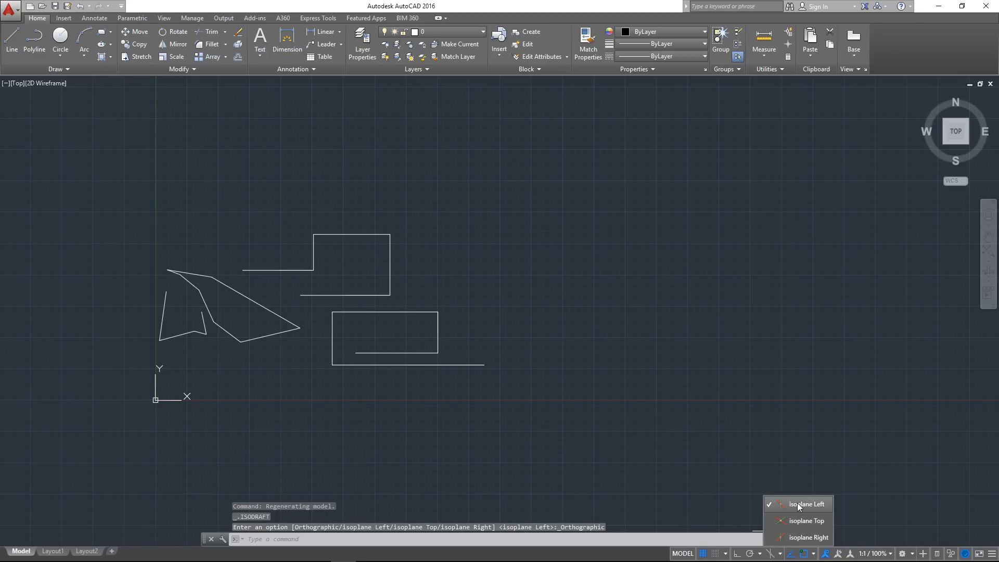
left_click(795, 504)
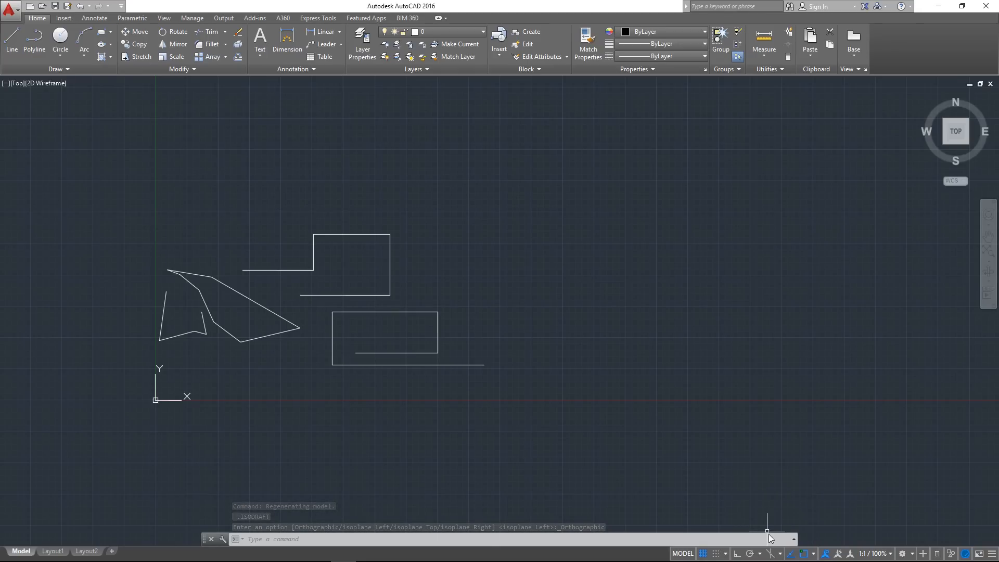
left_click(769, 554)
middle_click_drag(419, 250, 352, 262)
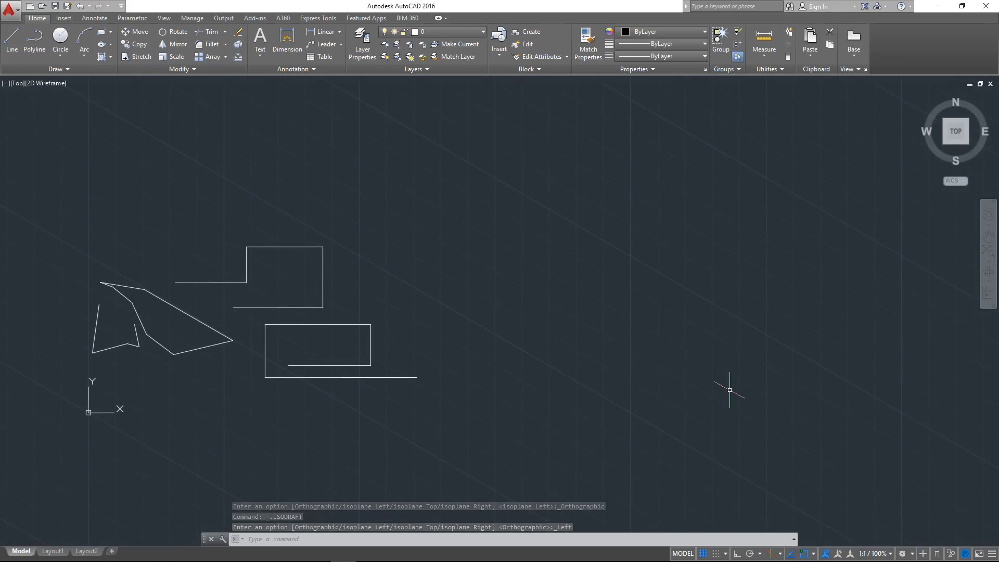
Change the isometric drafting plane to Isoplane Right and on to Isoplane Top, examining the grid around the shapes
left_click(780, 554)
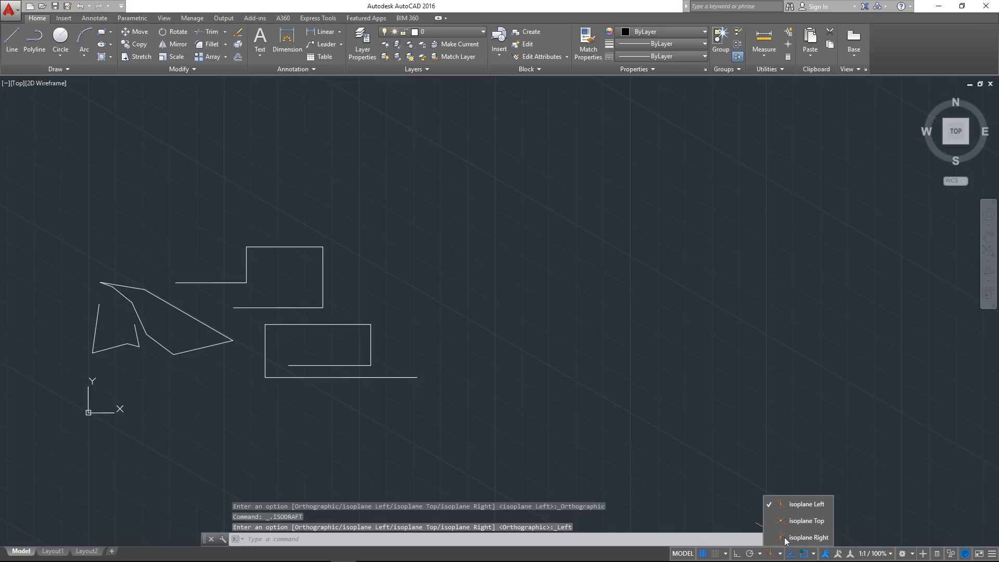
left_click(799, 539)
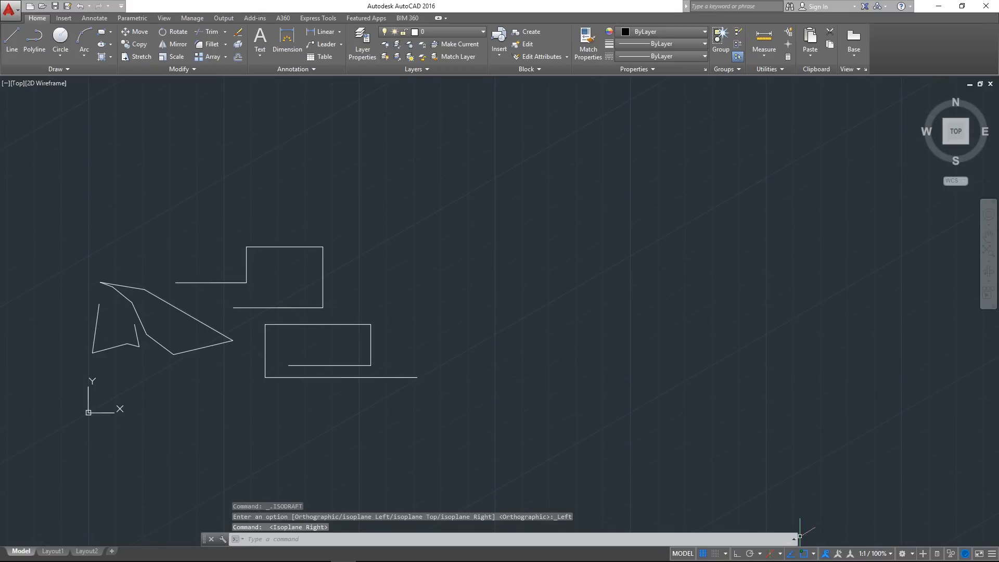
left_click(779, 554)
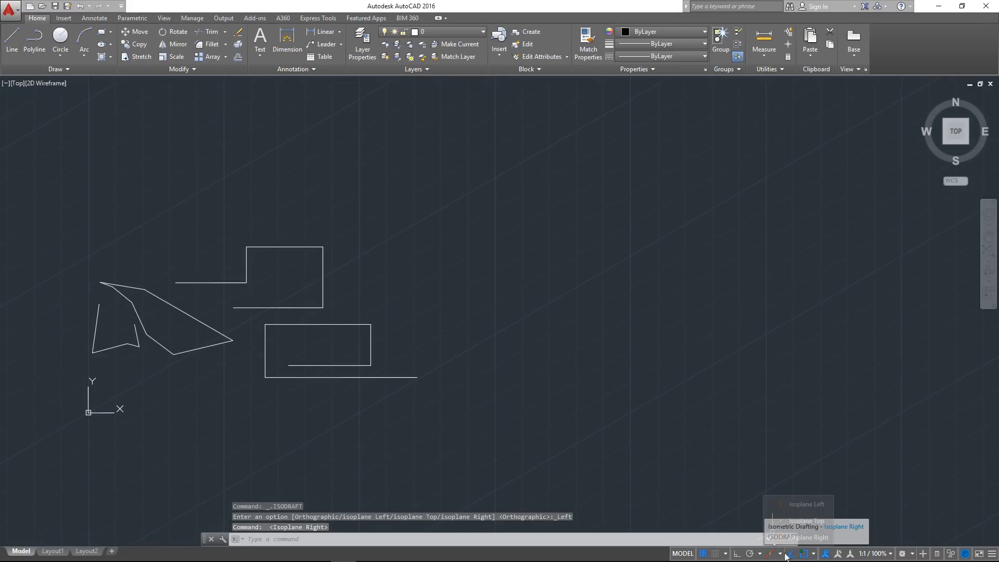
left_click(799, 522)
mouse_move(425, 248)
middle_mouse_down()
mouse_move(448, 251)
mouse_move(502, 226)
middle_mouse_up()
scroll(446, 299, "down", 2)
middle_click_drag(343, 290, 406, 292)
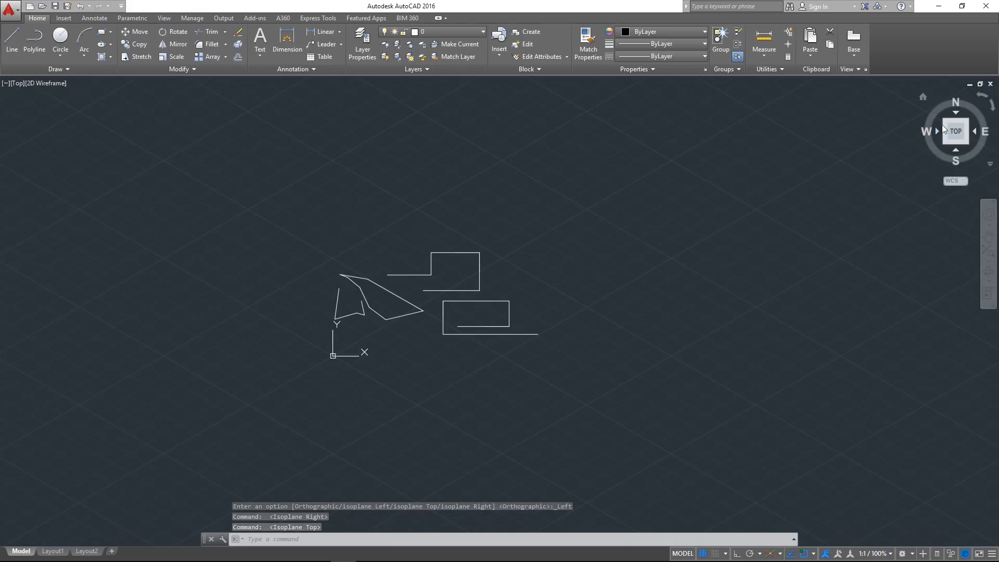
middle_click_drag(572, 308, 484, 354)
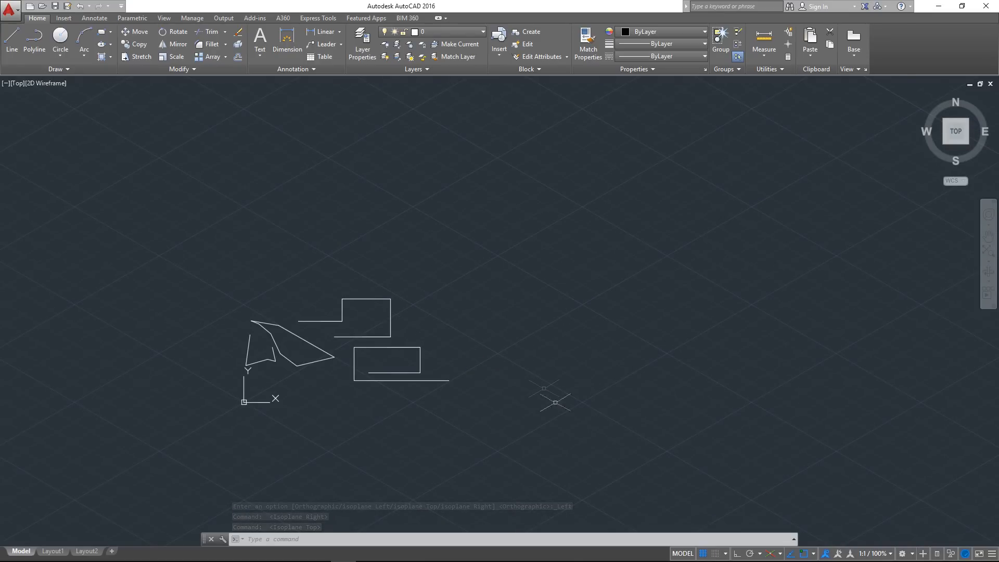
scroll(252, 401, "up", 5)
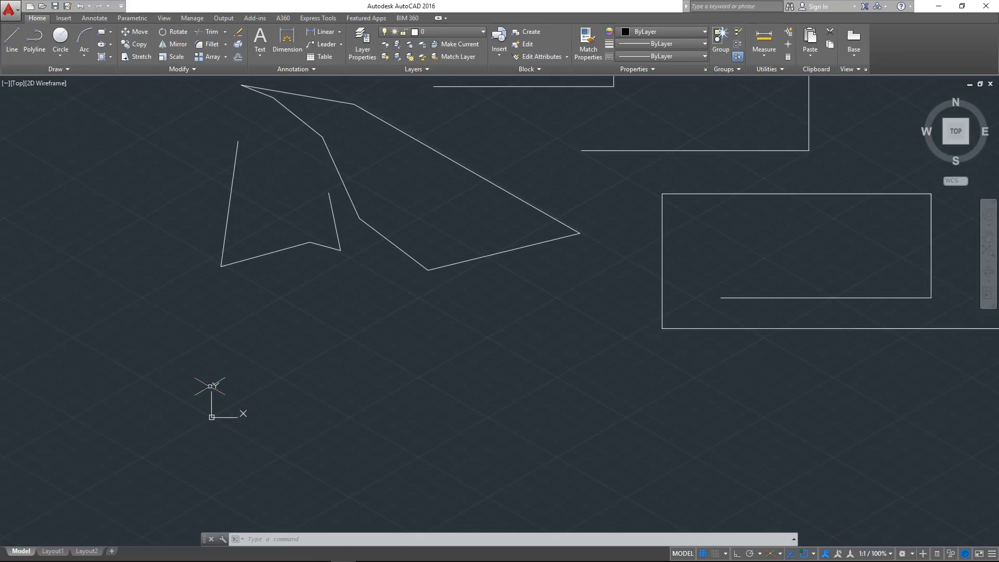
Switch isometric drafting off and examine the orthographic grid around the drawn shapes
middle_click_drag(441, 400, 307, 424)
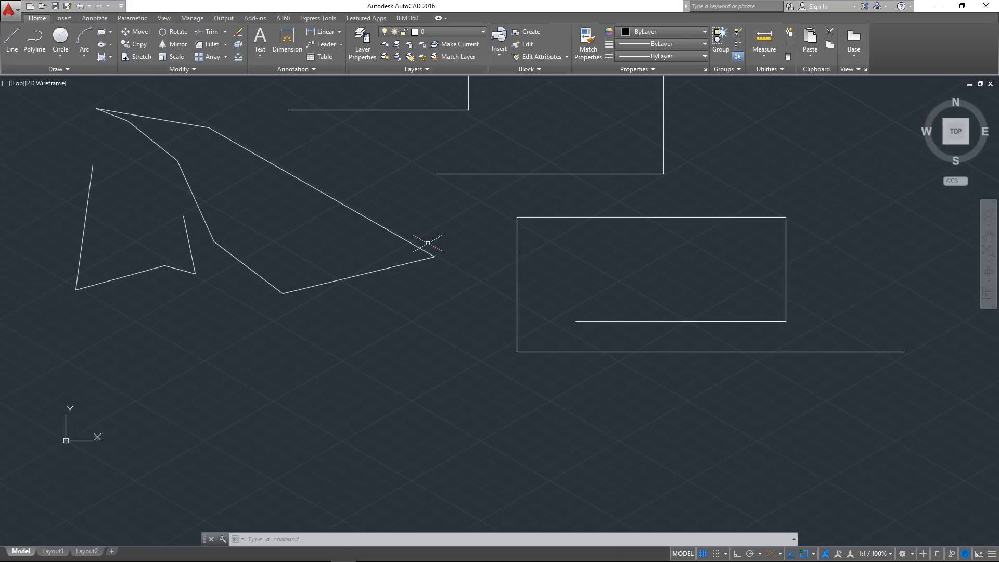
left_click(772, 553)
middle_click_drag(394, 296, 452, 309)
scroll(452, 309, "down", 2)
middle_click_drag(437, 226, 379, 245)
scroll(340, 291, "up", 2)
middle_click_drag(381, 317, 323, 332)
Inspect the shapes and grid from the Home 3D view and return to the Top view
mouse_move(936, 133)
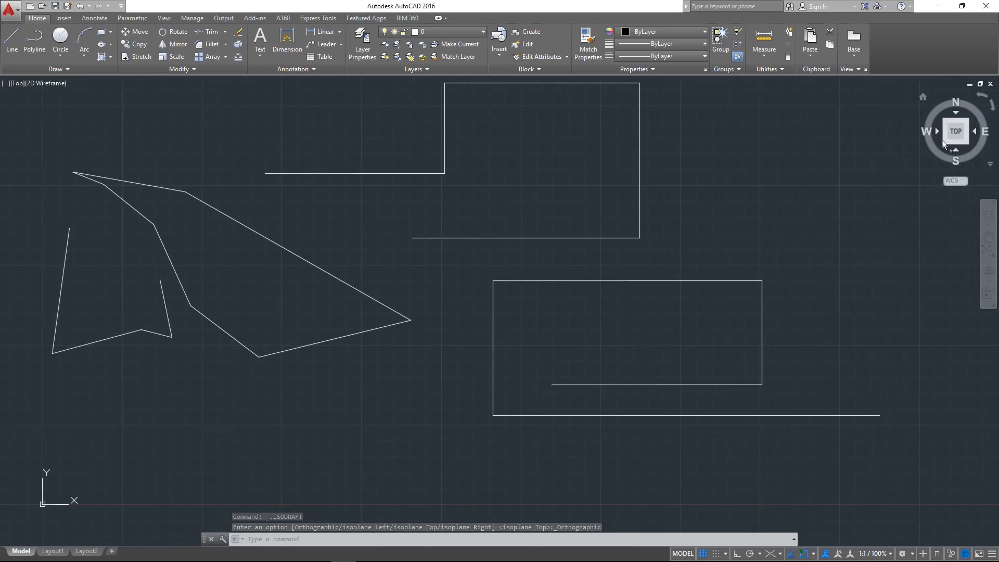
left_click(922, 98)
scroll(573, 357, "up", 6)
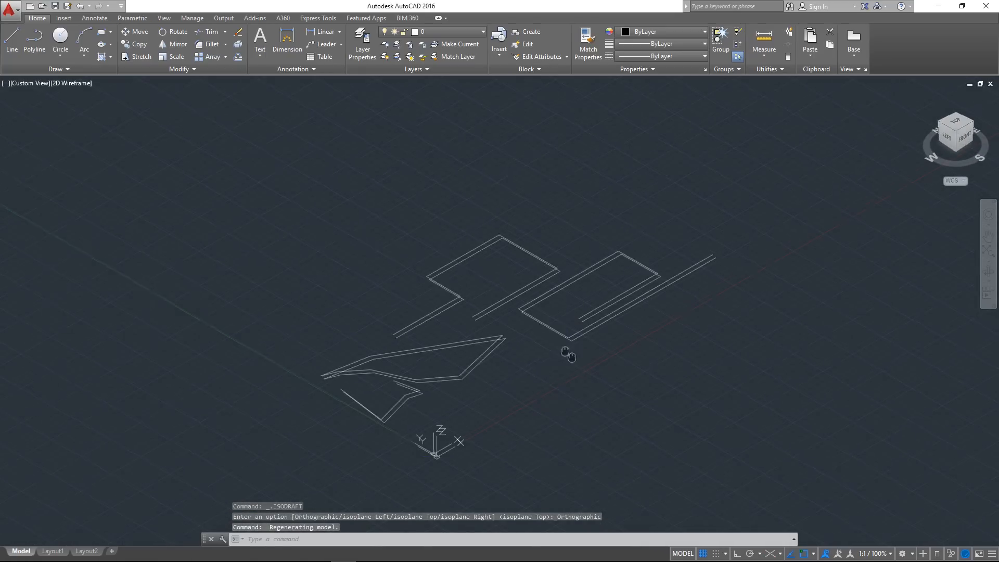
middle_click_drag(407, 313, 414, 298)
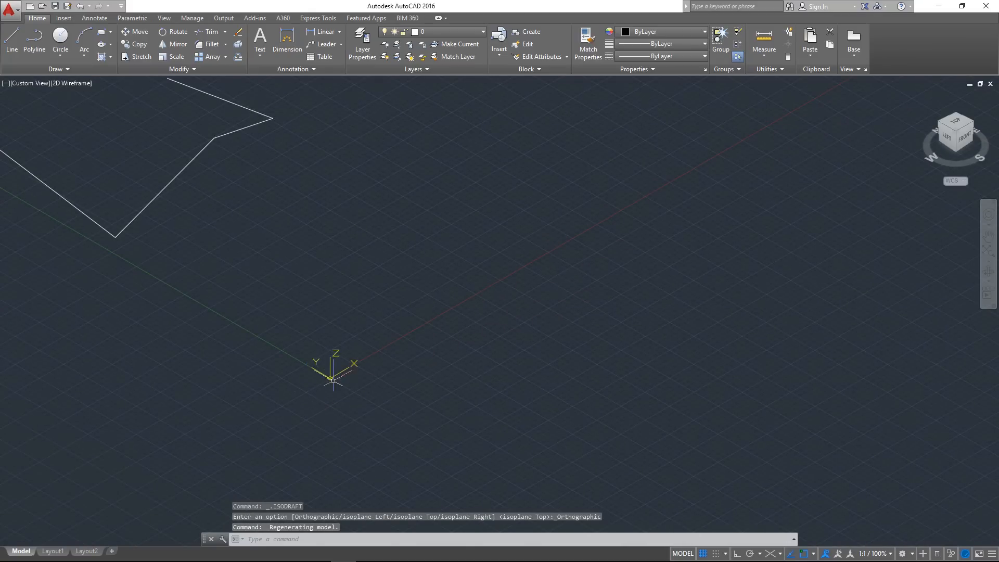
middle_click_drag(365, 330, 305, 395)
scroll(306, 395, "down", 4)
middle_click_drag(398, 327, 336, 383)
scroll(386, 380, "down", 2)
left_click_drag(947, 134, 812, 124)
left_click(952, 120)
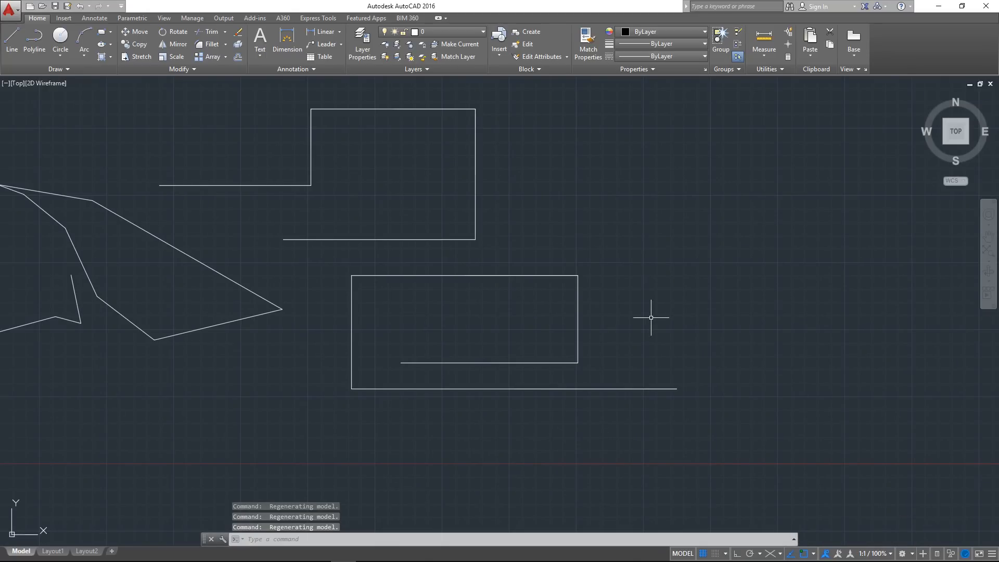
Draw two connected lines in the empty area east of the rectangles, one nearly horizontal and one sloping steeply down
scroll(616, 348, "up", 2)
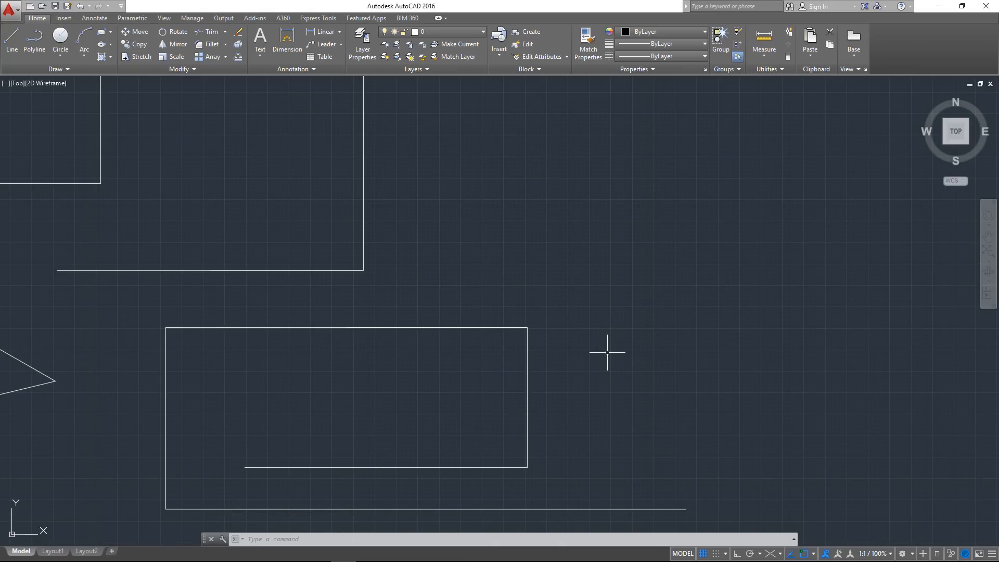
scroll(607, 352, "down", 4)
scroll(515, 339, "up", 3)
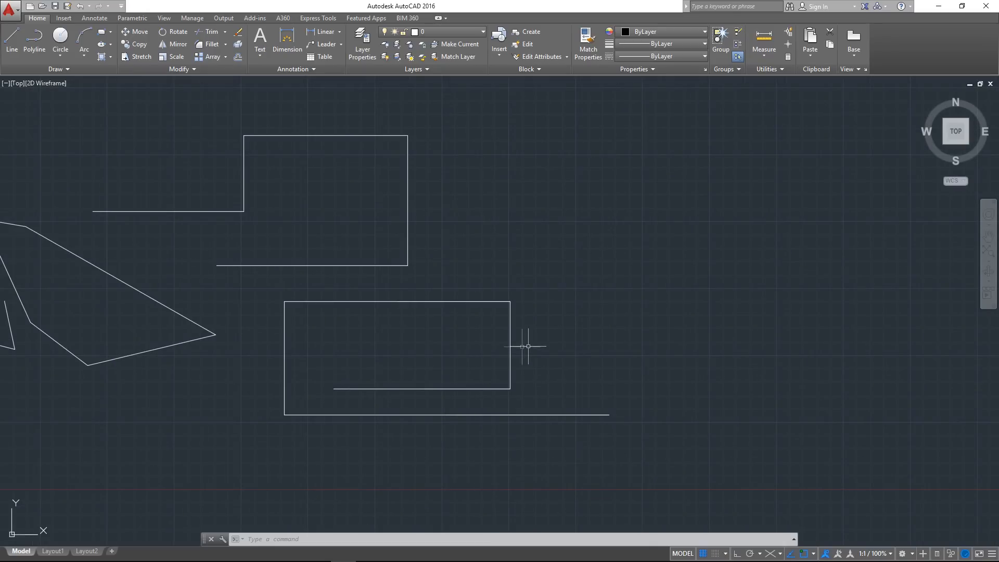
middle_click_drag(548, 345, 428, 357)
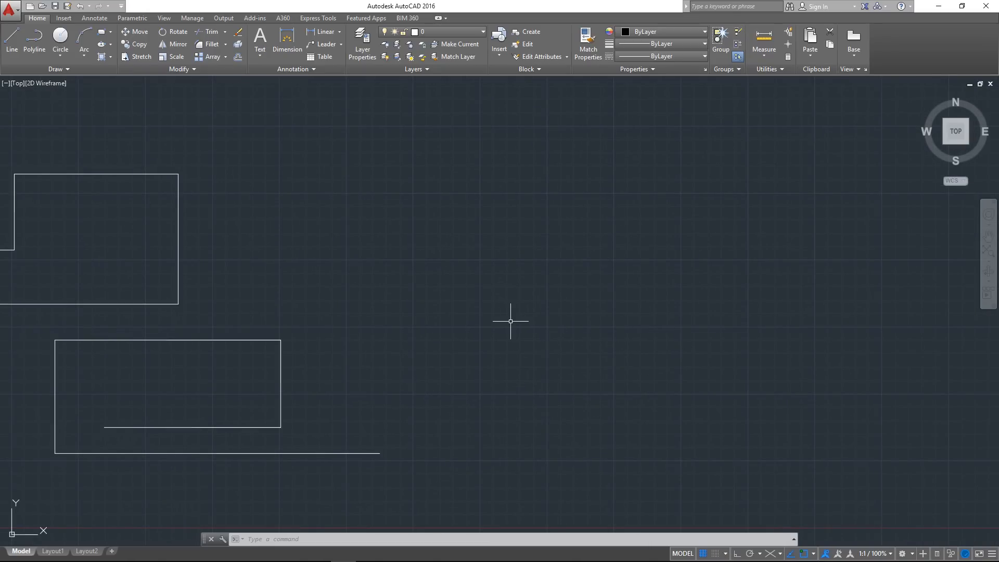
key("Return")
middle_click_drag(503, 320, 479, 323)
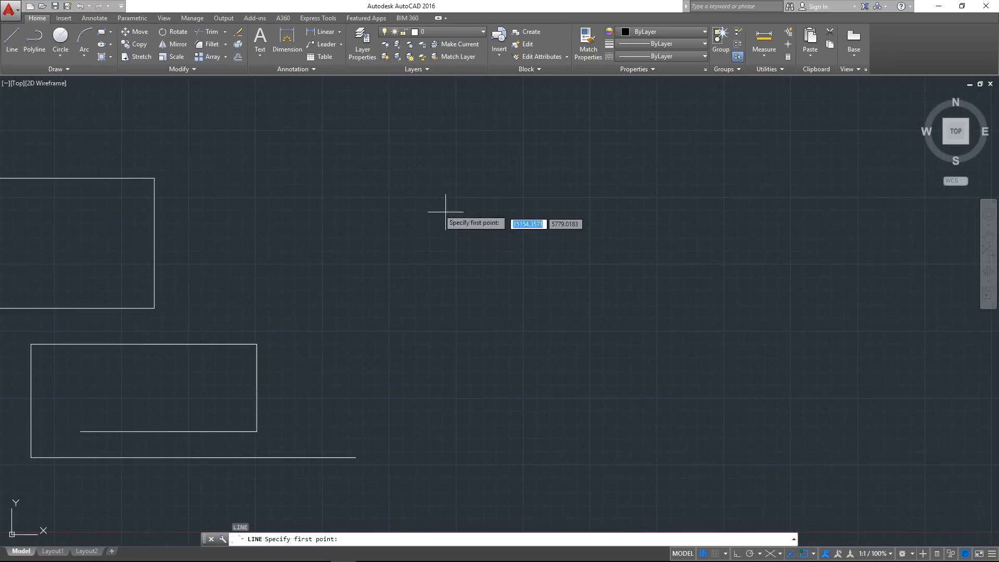
left_click(415, 204)
left_click(622, 190)
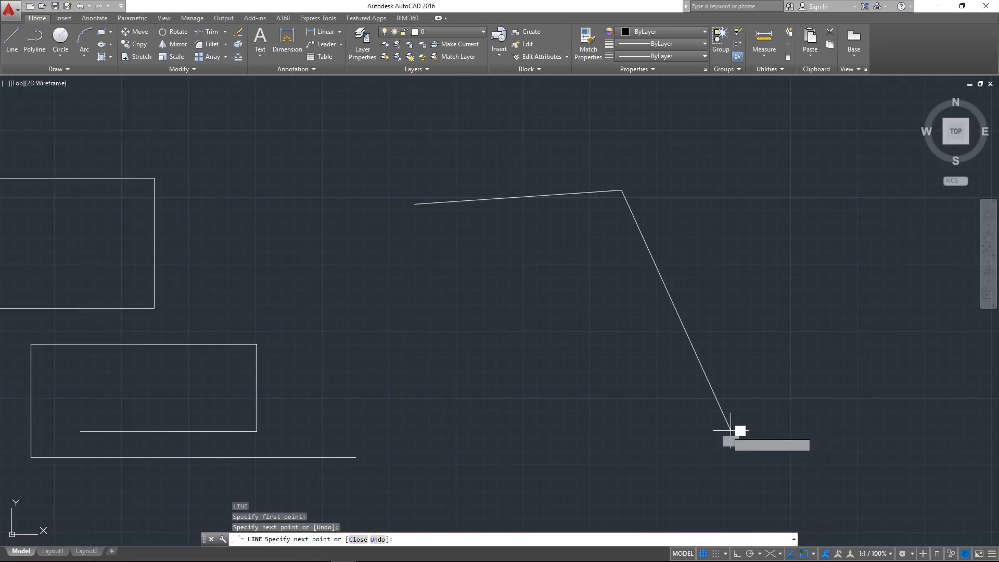
left_click(730, 430)
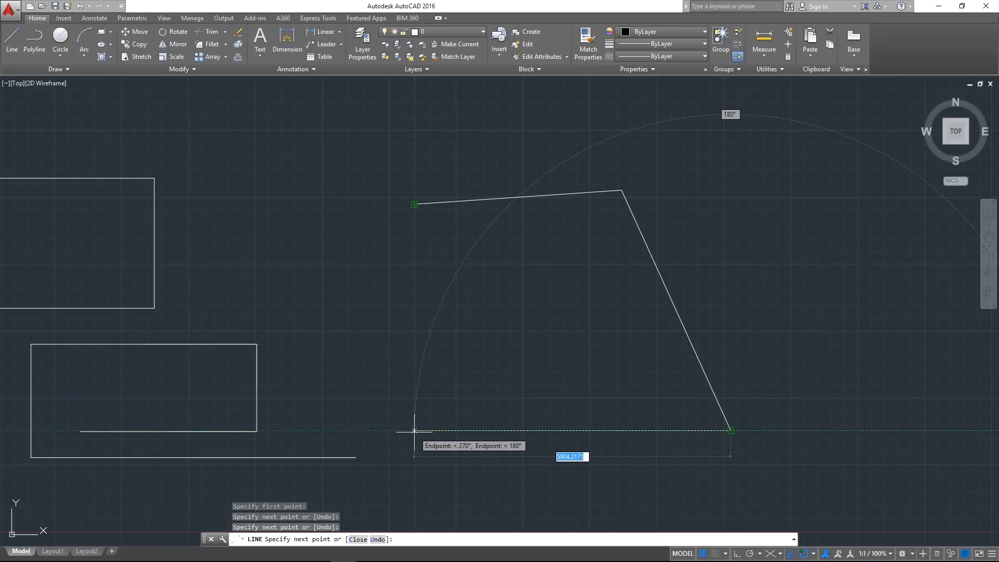
Track the fourth corner directly below the first point and level with the last one, and close the four-sided shape at its start
left_click(414, 431)
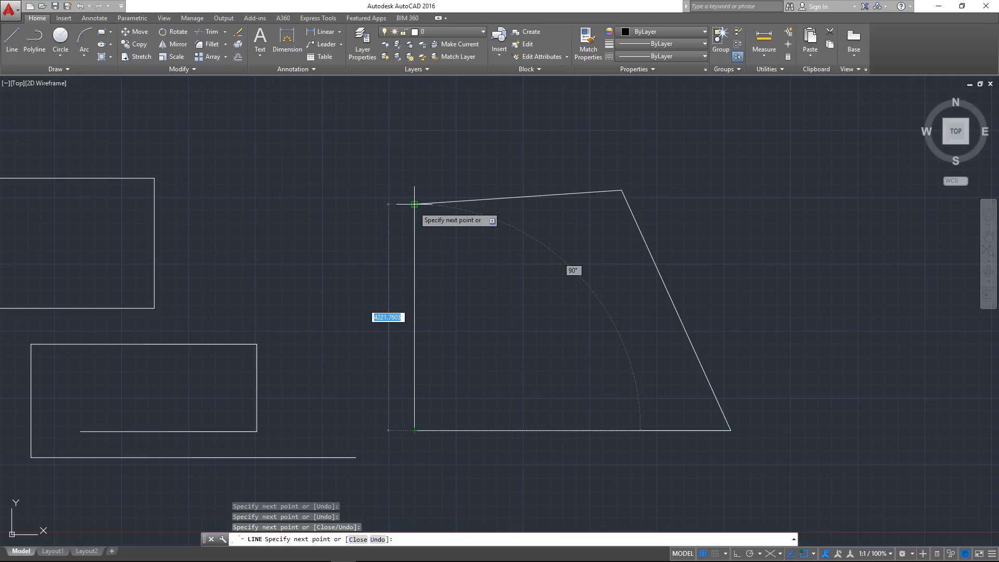
scroll(420, 198, "up", 3)
scroll(431, 195, "down", 3)
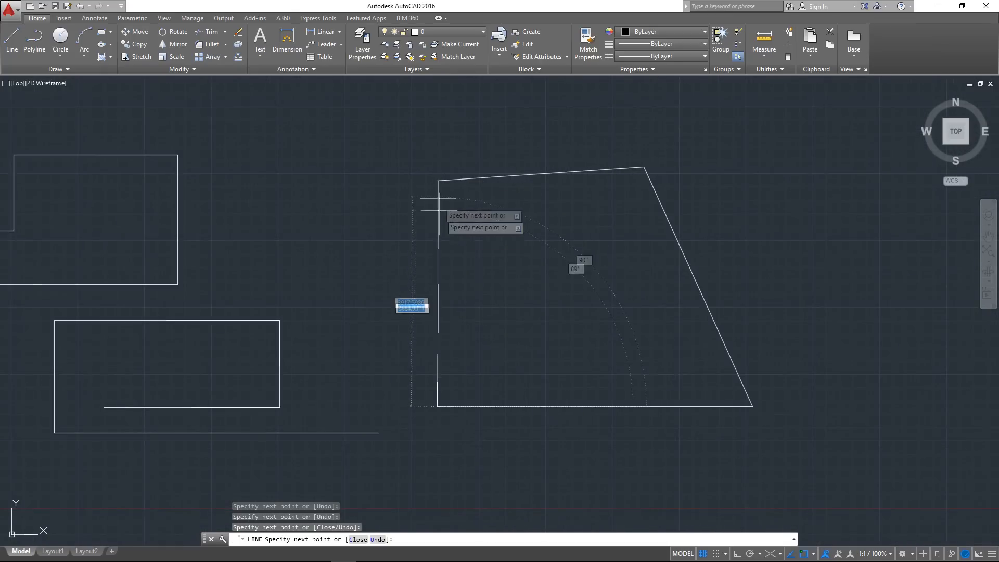
left_click(437, 180)
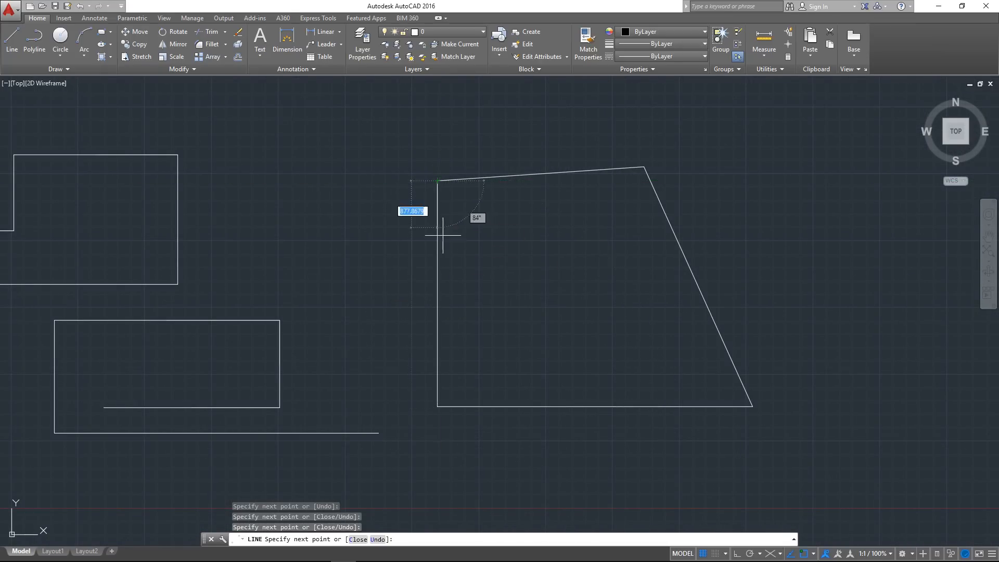
key("Escape")
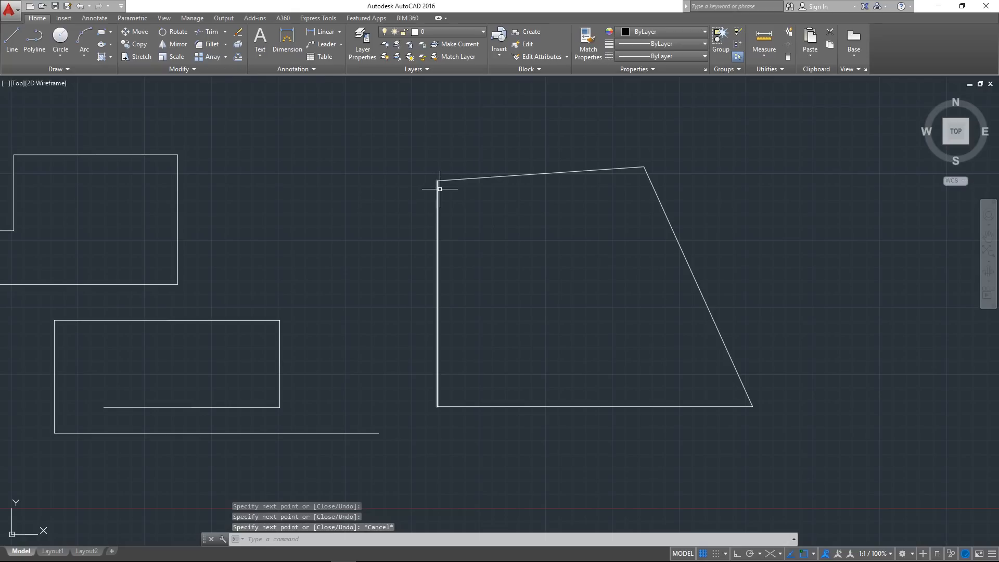
Turn off object snap tracking and bring the empty area below the shapes into view
middle_click_drag(466, 277, 414, 280)
middle_click_drag(538, 281, 498, 293)
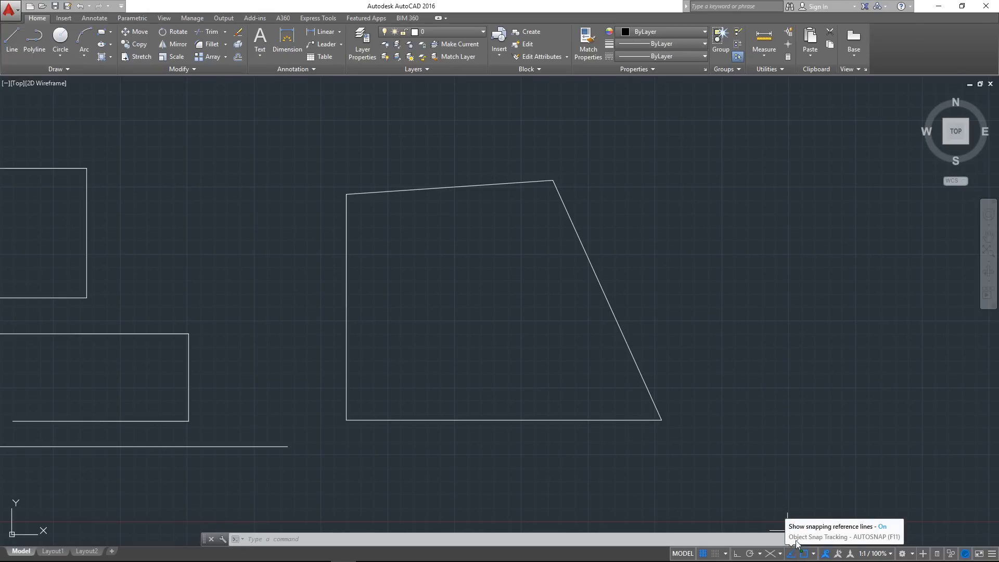
scroll(344, 191, "up", 2)
scroll(352, 214, "down", 4)
middle_click_drag(339, 235, 326, 280)
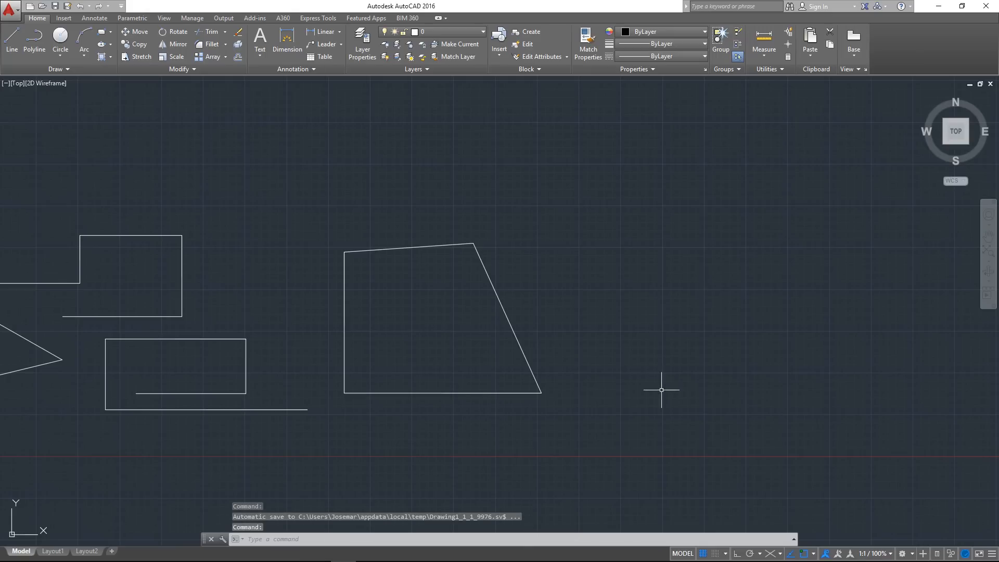
left_click(791, 555)
middle_click_drag(494, 386, 559, 328)
middle_click_drag(472, 367, 568, 292)
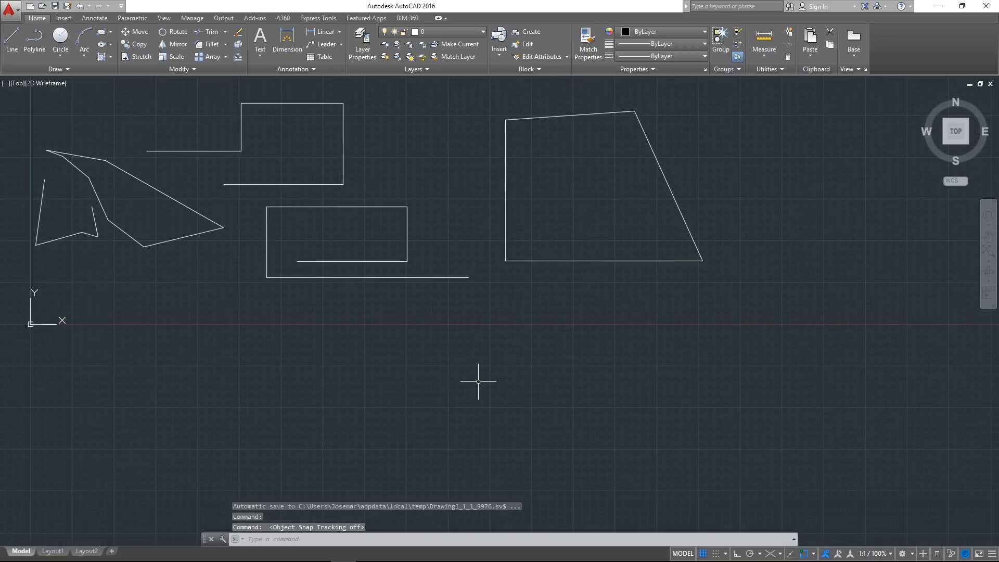
Draw a slightly sloping line and a near-vertical line connected to it below the shapes, without object snap tracking
type("l")
key("Return")
left_click(583, 379)
left_click(375, 361)
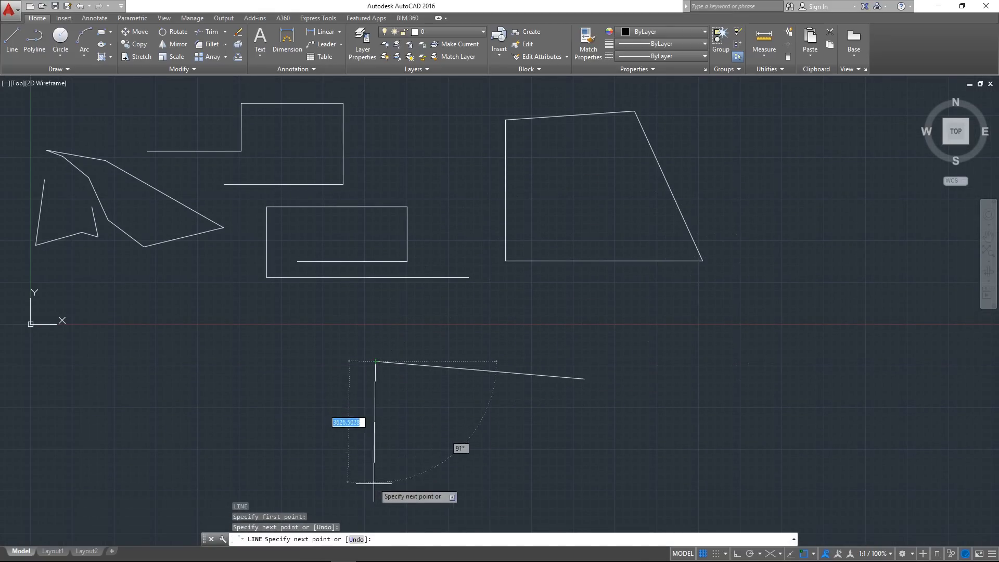
left_click(377, 488)
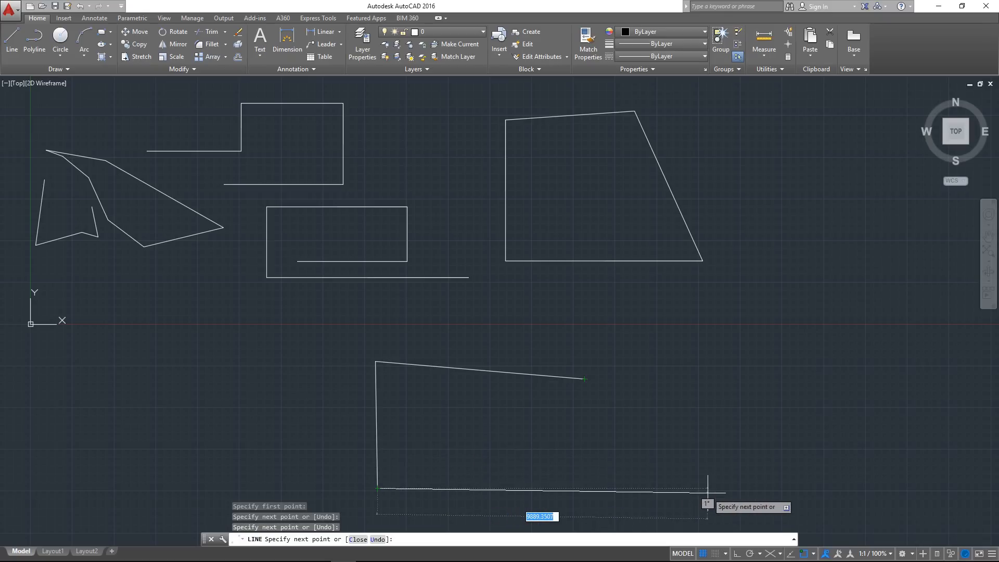
Turn object snap tracking back on, end the Line command and erase the two lines just drawn
left_click(790, 556)
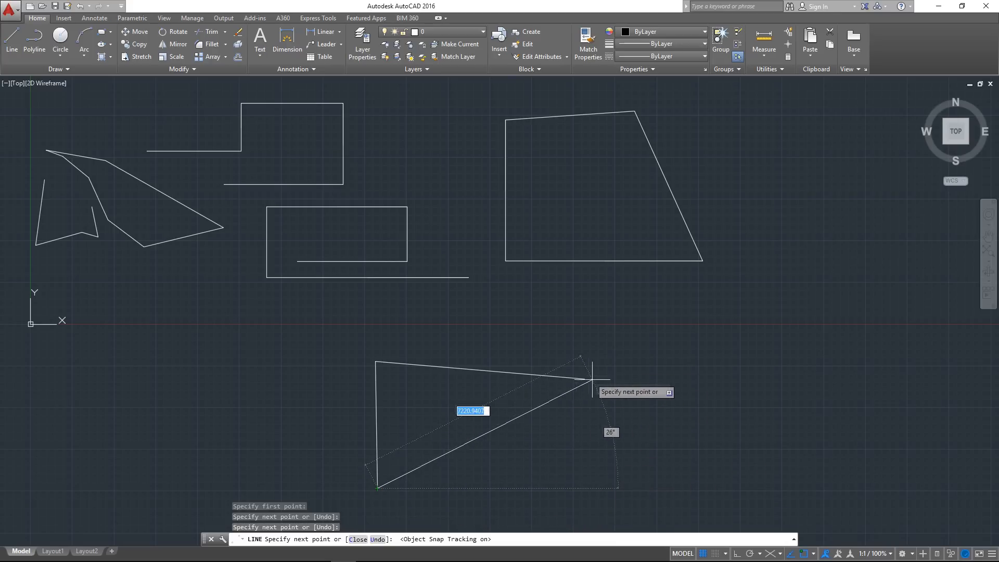
key("Escape")
left_click(564, 423)
left_click(283, 316)
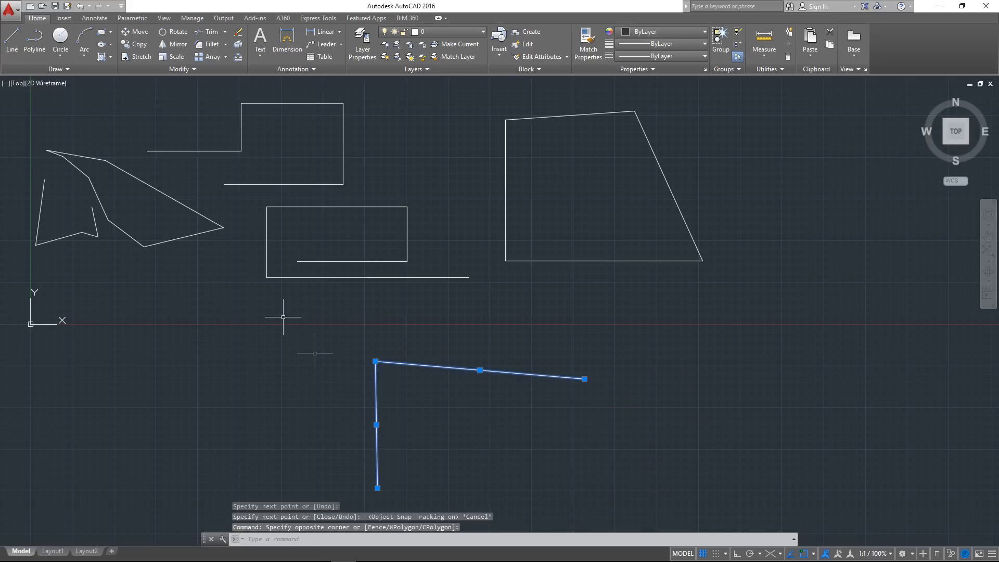
key("Delete")
Draw two connected lines forming a sideways V below the shapes and check the tracking lines from both open ends
type("l")
key("Return")
left_click(541, 354)
left_click(334, 406)
left_click(510, 491)
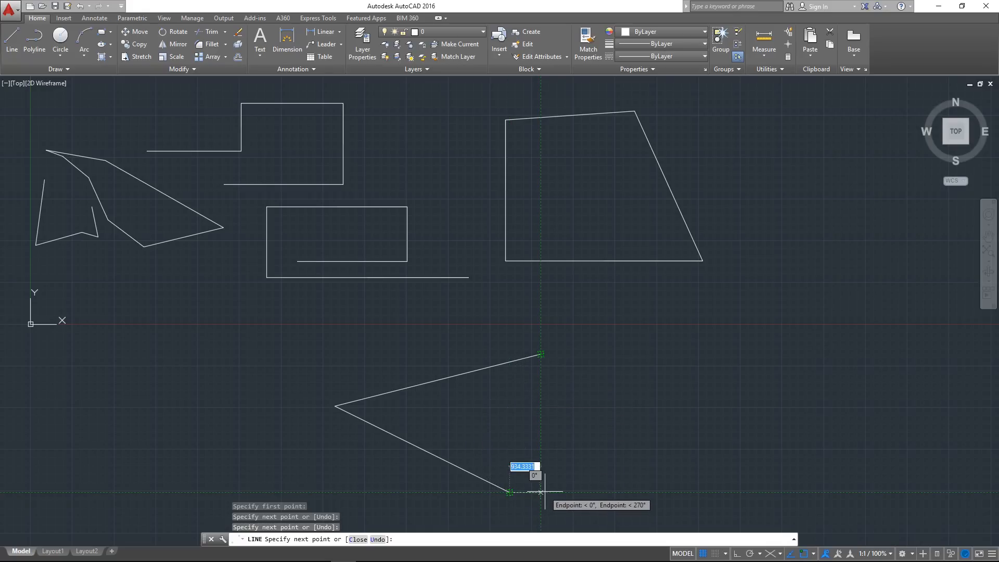
key("Escape")
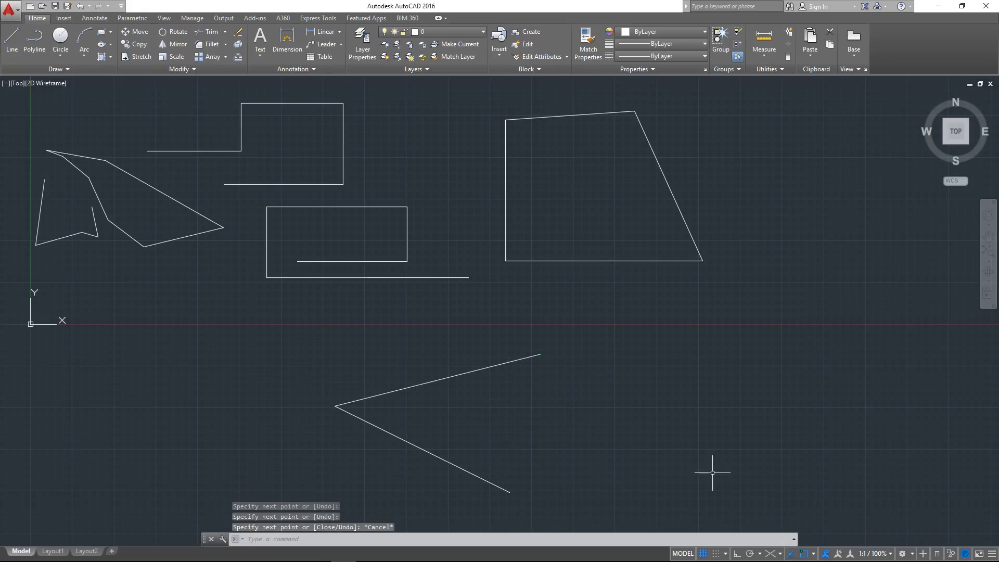
Turn off both object snap tracking and object snap
left_click(790, 553)
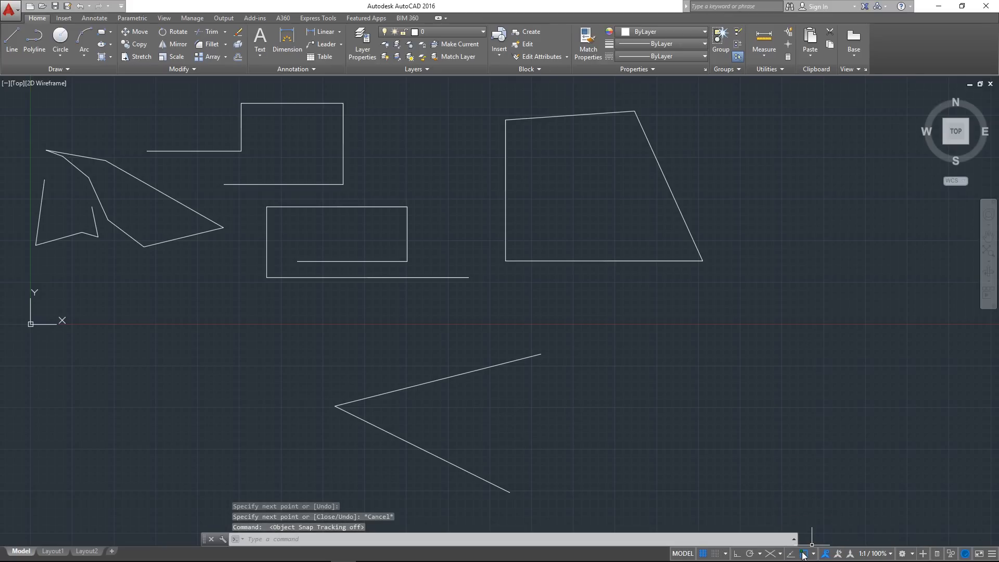
left_click(804, 554)
middle_click_drag(760, 438, 600, 366)
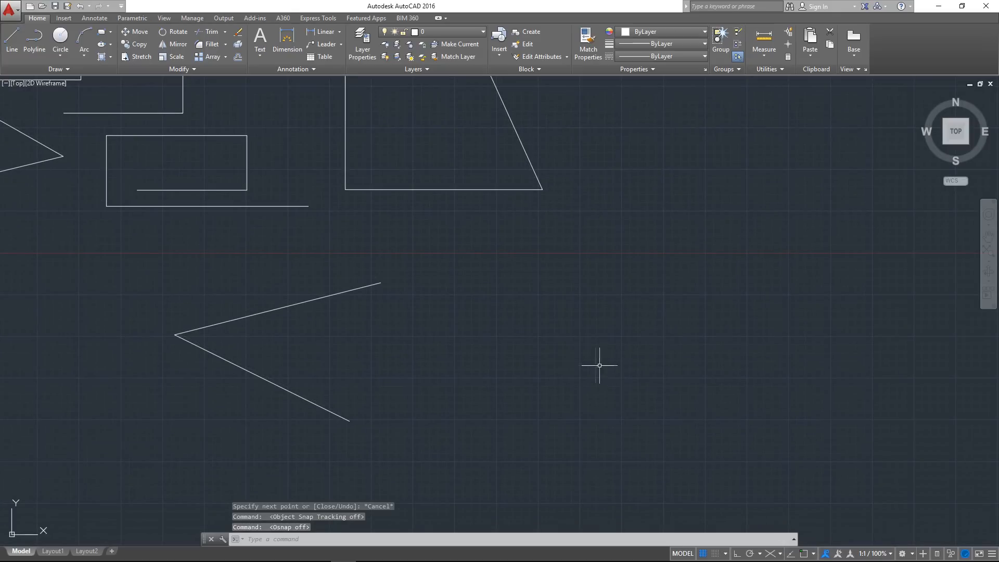
Try to draw a line from the V's upper open end by eye, sloping down away from the V
type("l")
key("Return")
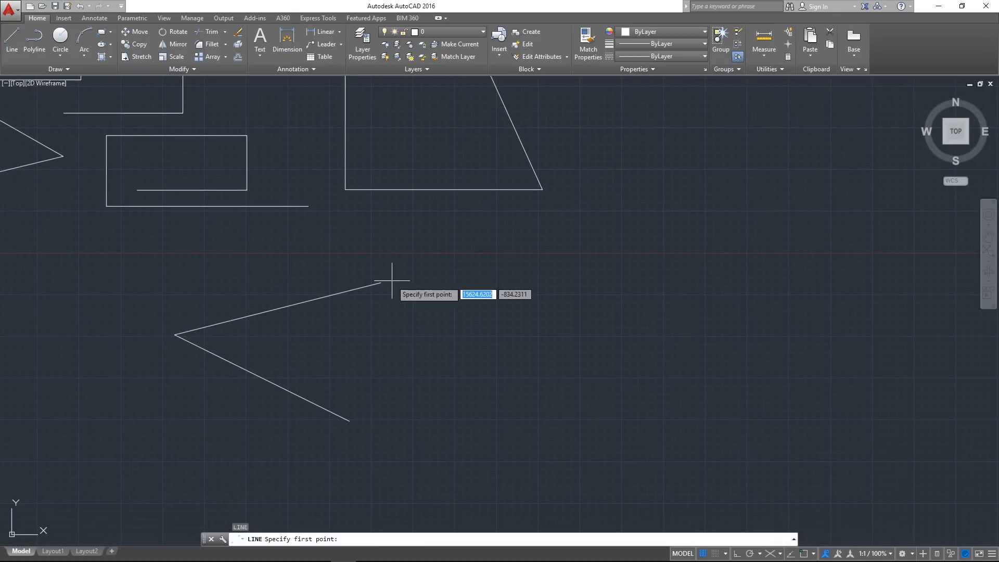
scroll(383, 283, "up", 2)
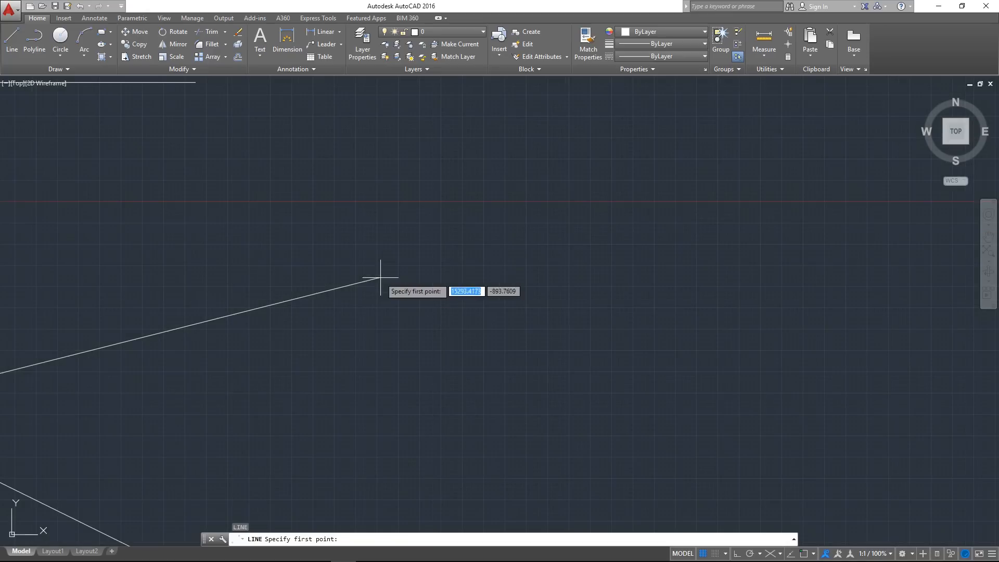
scroll(388, 274, "down", 2)
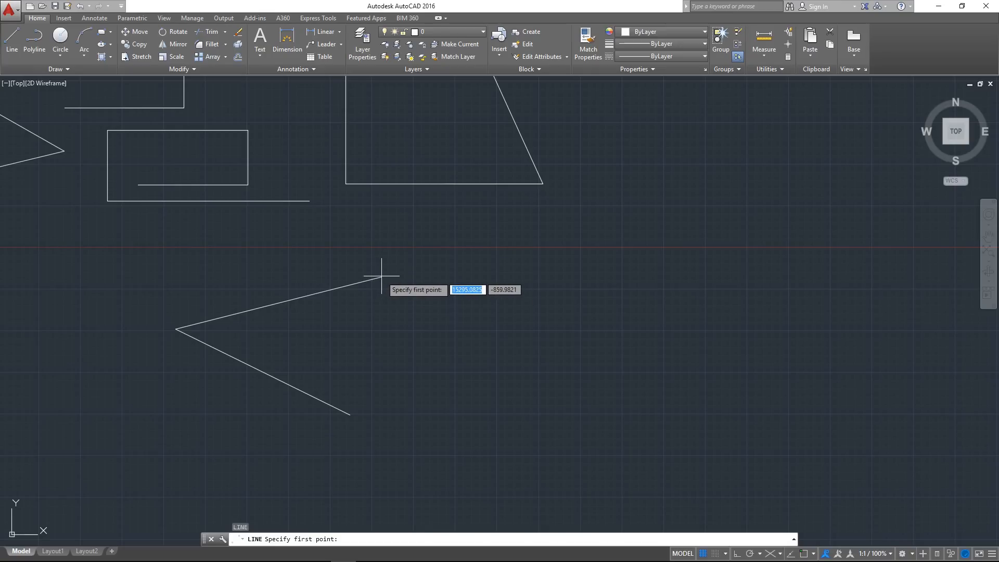
left_click(382, 276)
left_click(600, 346)
key("Escape")
Try to stretch the new line's start point onto the V's upper endpoint by eye, without object snap
scroll(374, 283, "up", 3)
middle_click_drag(573, 292, 453, 299)
left_click_drag(459, 399, 394, 179)
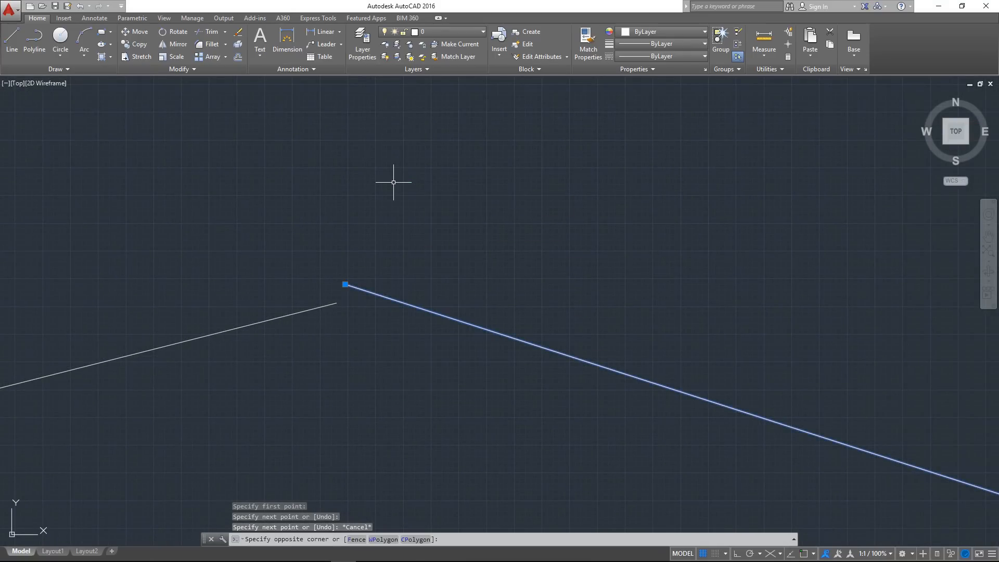
left_click(346, 284)
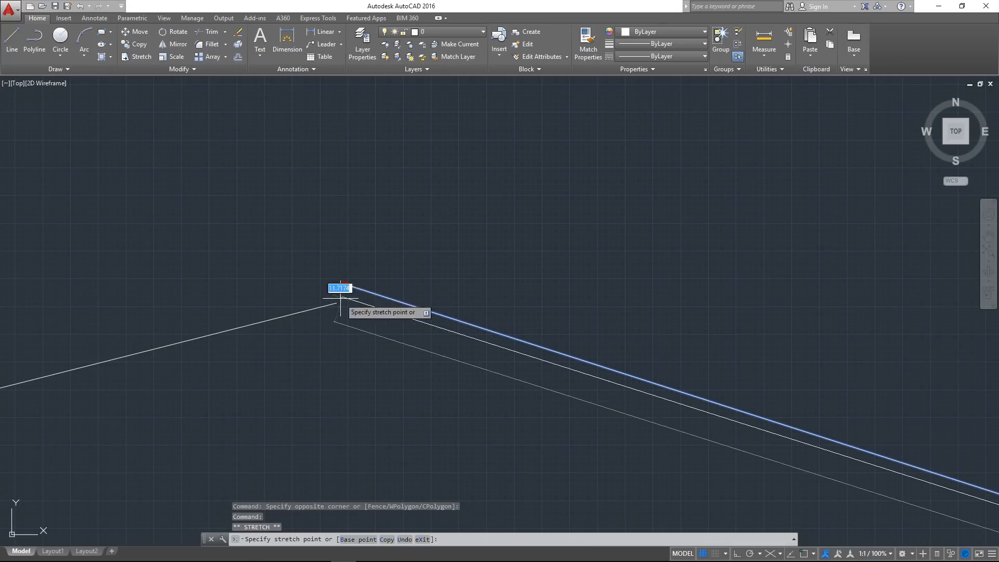
left_click(335, 303)
middle_click_drag(334, 302, 374, 230)
key("Escape")
Erase the sloping line that was placed by eye near the V's upper endpoint
left_click(431, 313)
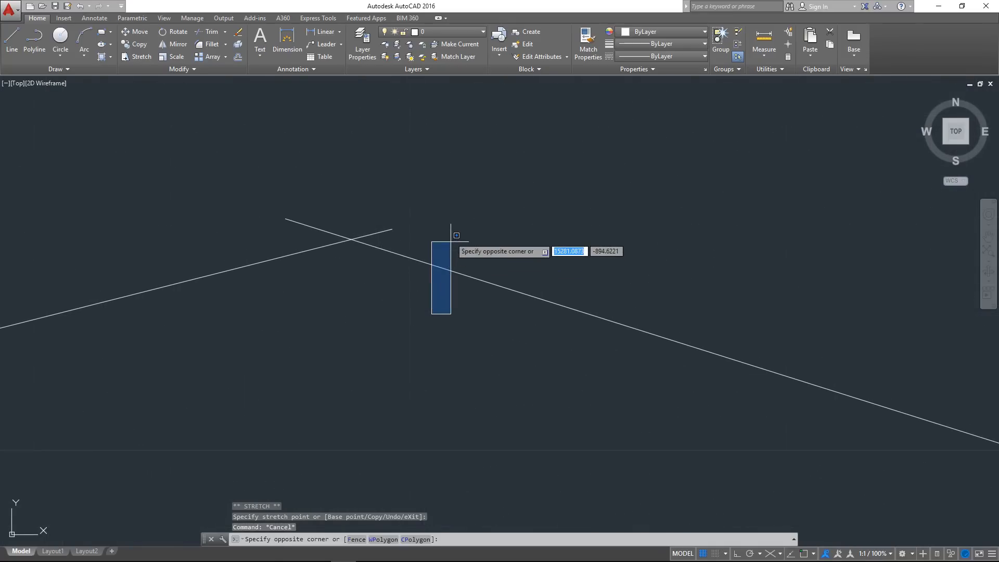
left_click(451, 242)
left_click(526, 350)
left_click(484, 234)
key("Delete")
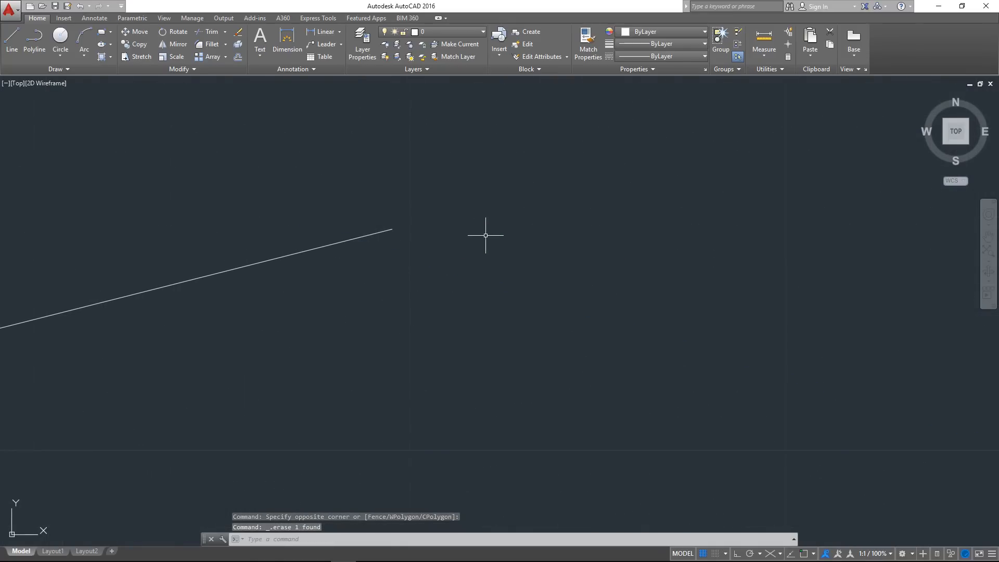
Erase both lines of the V shape below the other figures
scroll(415, 248, "down", 14)
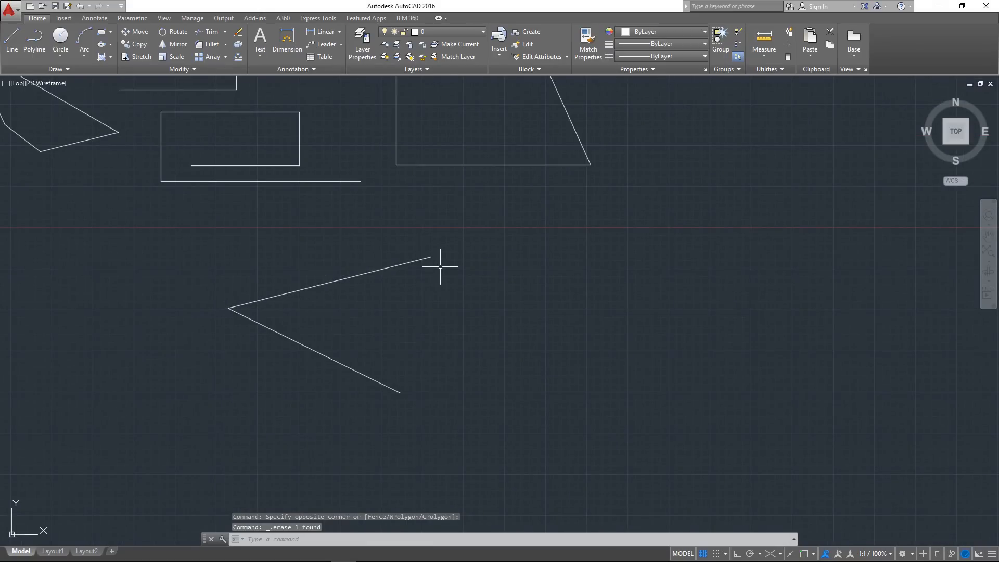
mouse_move(417, 271)
middle_mouse_down()
mouse_move(337, 313)
mouse_move(360, 314)
middle_mouse_up()
left_click(411, 446)
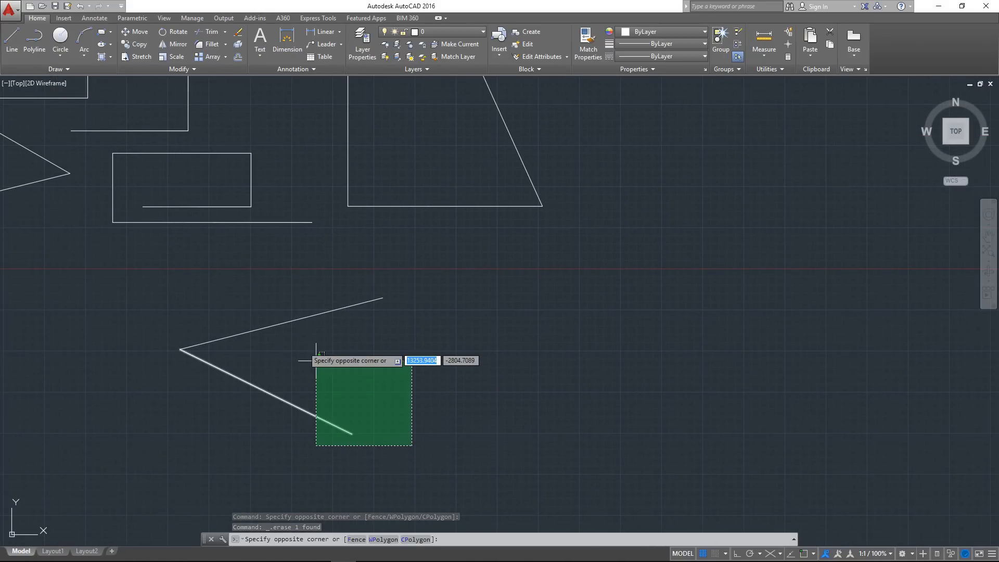
left_click(171, 304)
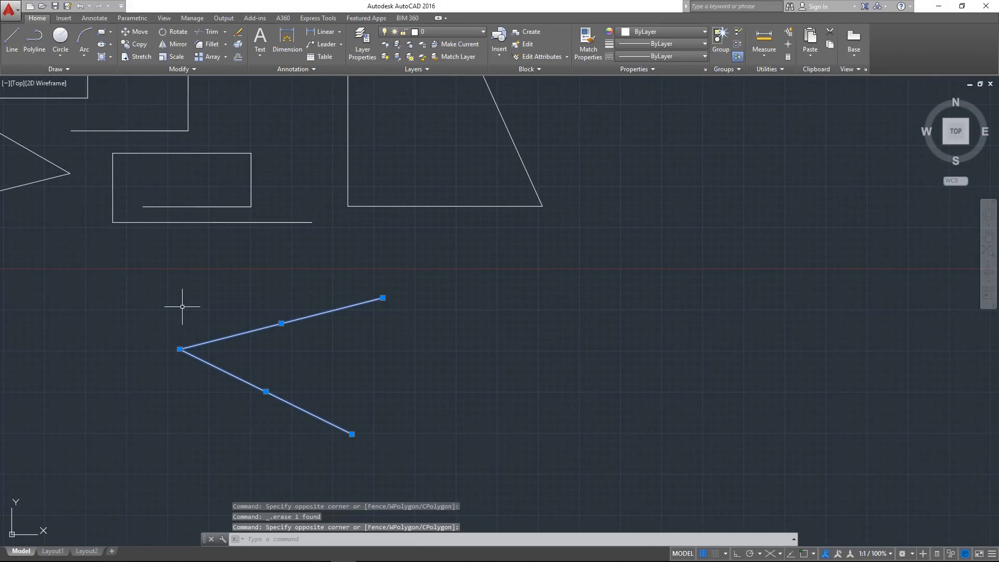
key("Delete")
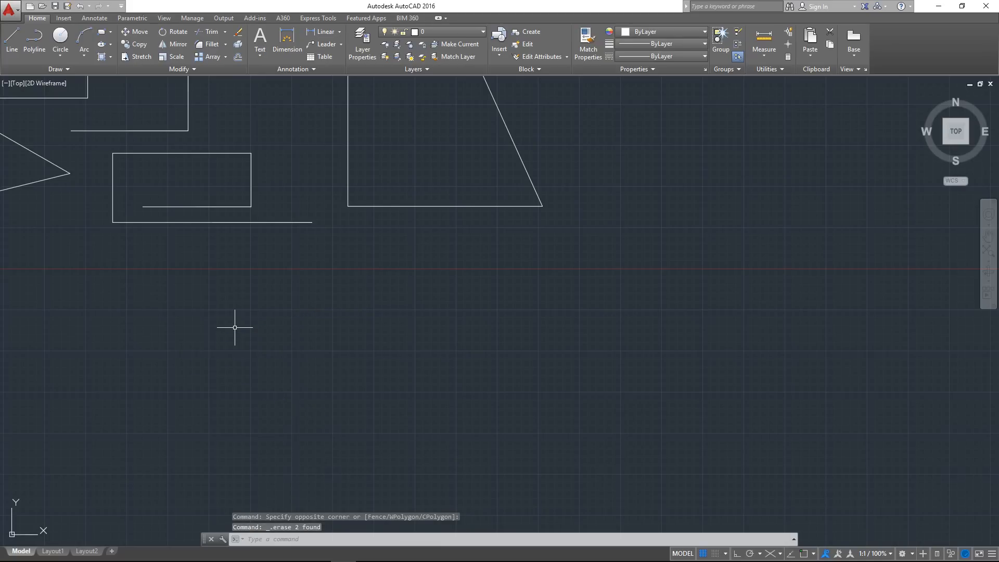
Turn on both object snap tracking and object snap
middle_click_drag(548, 302, 458, 314)
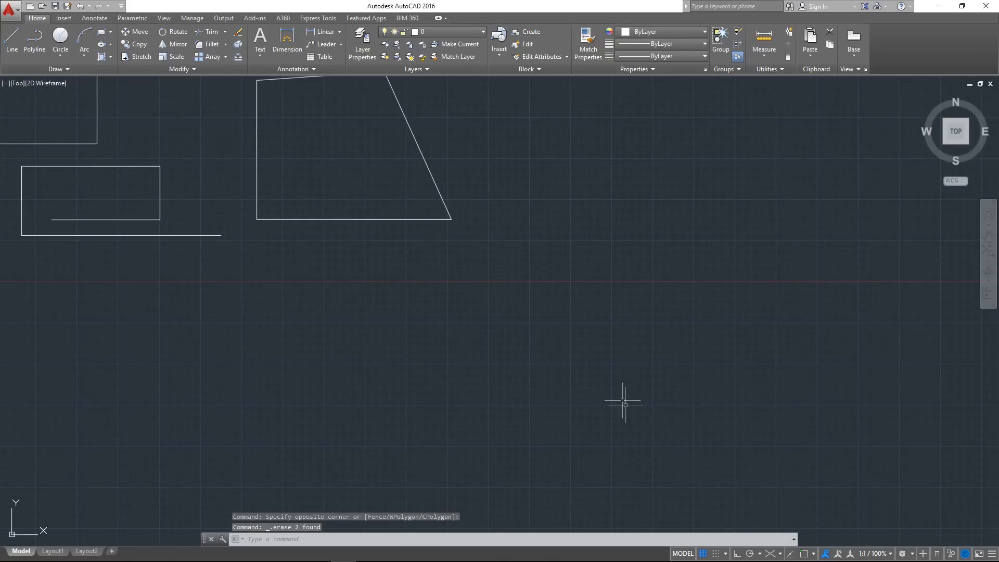
left_click(791, 554)
left_click(804, 553)
Draw three connected lines from the quadrilateral's upper right corner around to its lower right corner, snapping to both corner endpoints
middle_click_drag(594, 343, 461, 356)
mouse_move(345, 185)
middle_mouse_down()
mouse_move(354, 270)
mouse_move(384, 338)
middle_mouse_up()
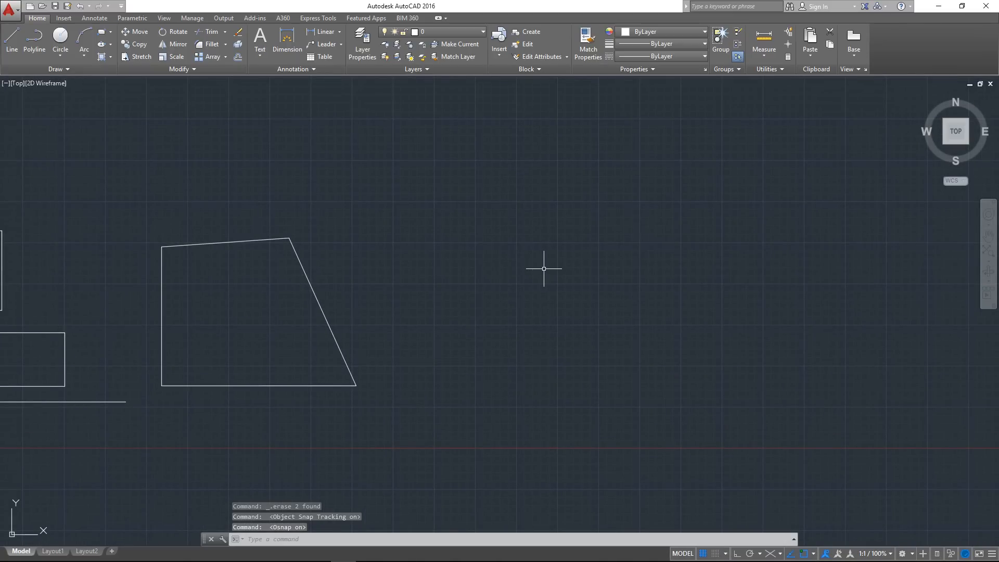
type("l")
key("Return")
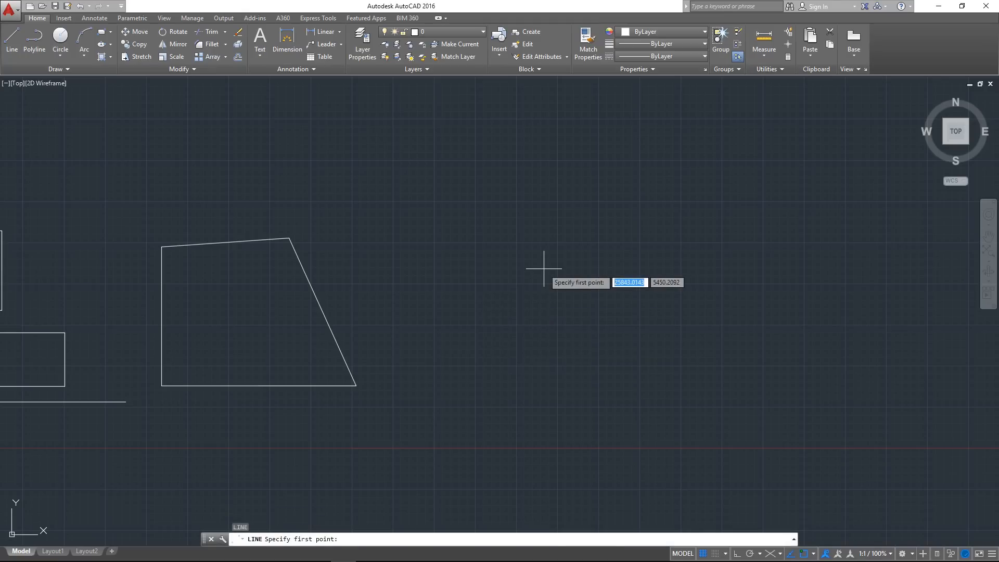
left_click(290, 236)
left_click(492, 238)
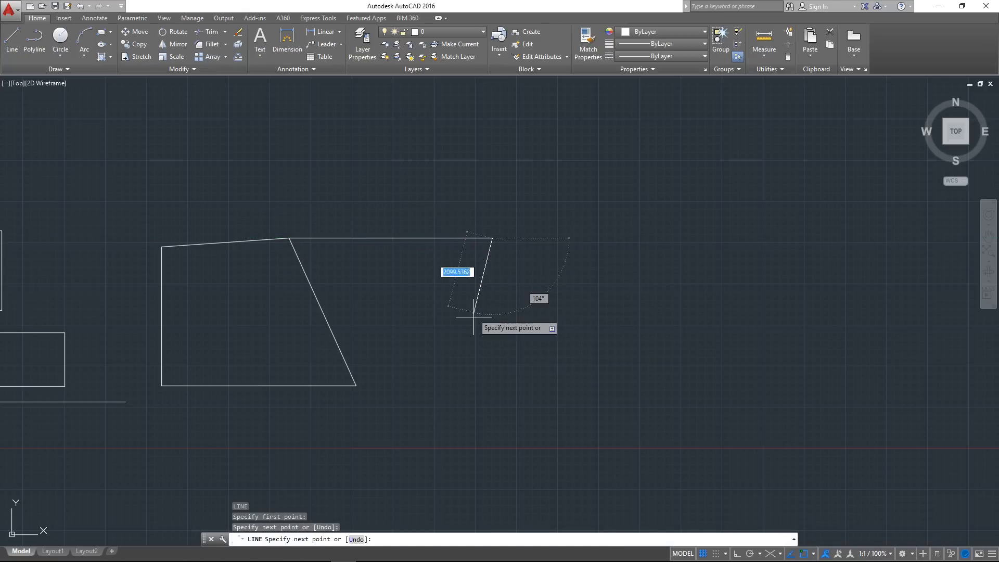
left_click(474, 371)
left_click(378, 383)
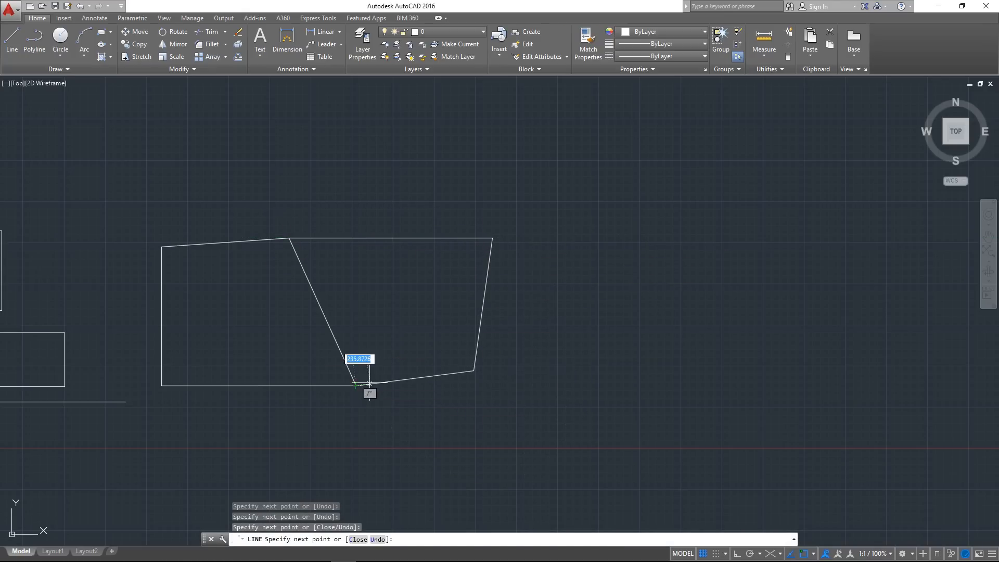
key("Escape")
scroll(369, 384, "up", 5)
scroll(331, 308, "down", 4)
middle_click_drag(298, 295, 192, 251)
middle_click_drag(265, 305, 319, 290)
middle_click_drag(507, 367, 476, 350)
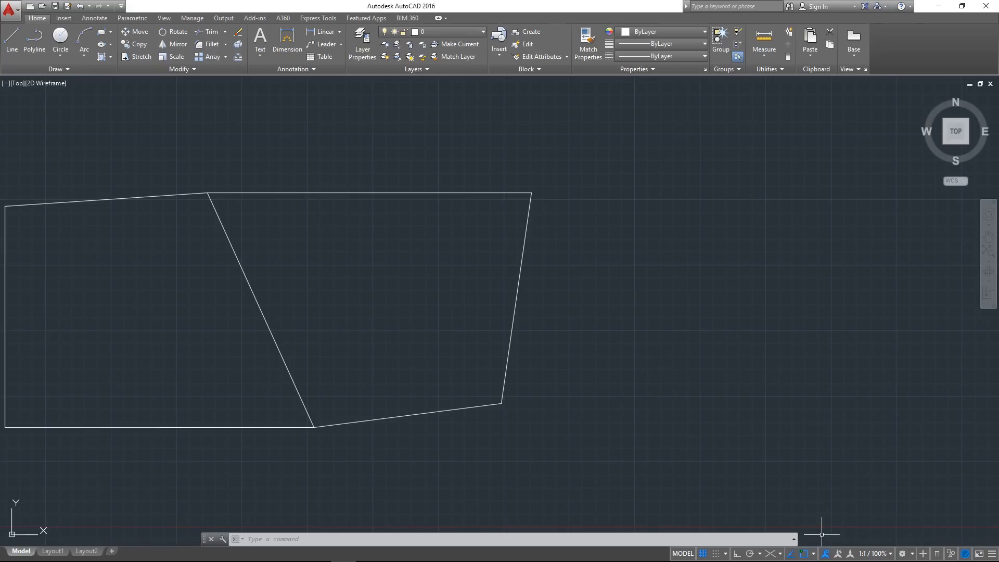
middle_click_drag(578, 338, 564, 359)
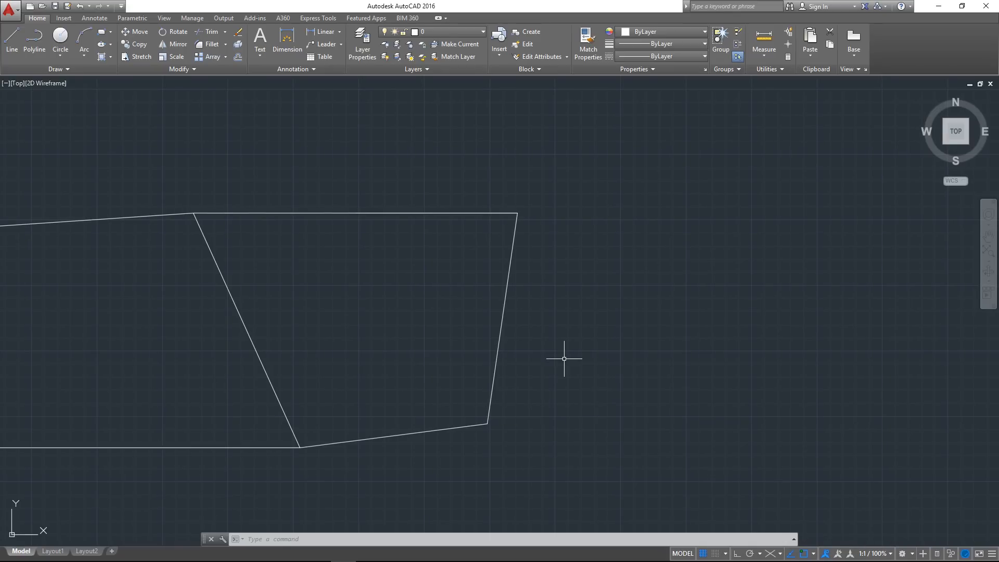
Preview the midpoint snap on the right-hand shape's upper edge with the Line command, and review the available object snap modes
key("Return")
middle_click_drag(362, 247, 354, 277)
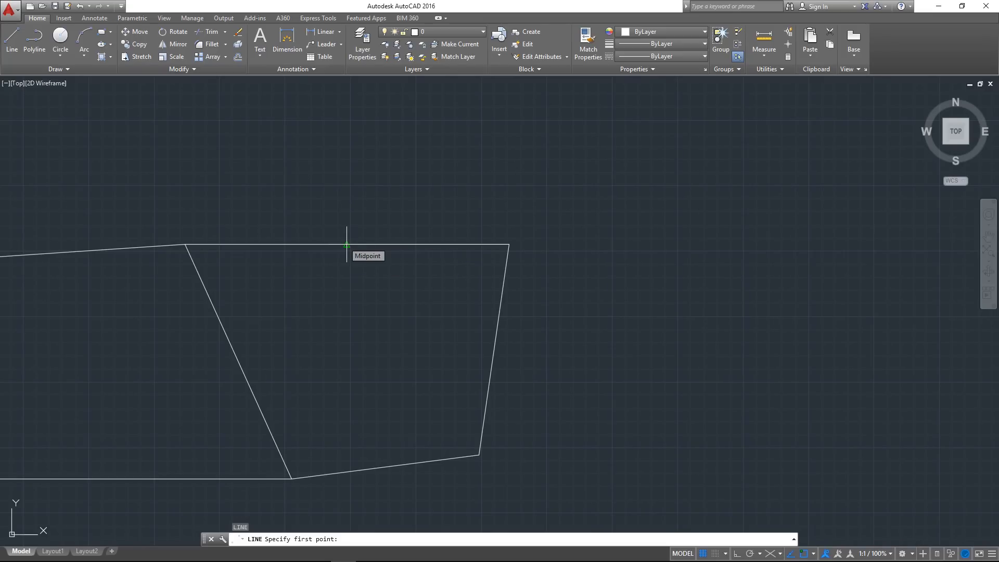
middle_click_drag(676, 266, 642, 261)
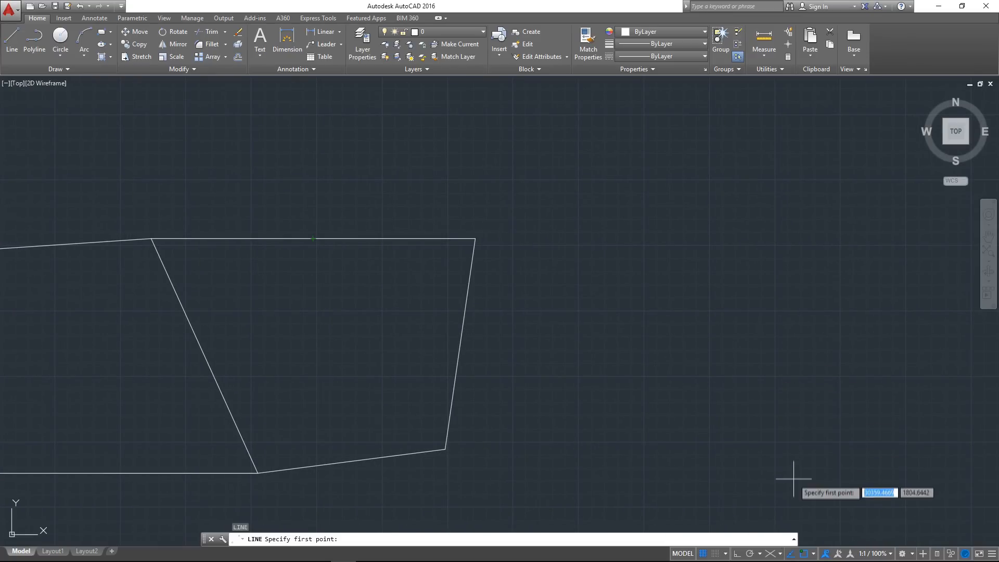
left_click(813, 553)
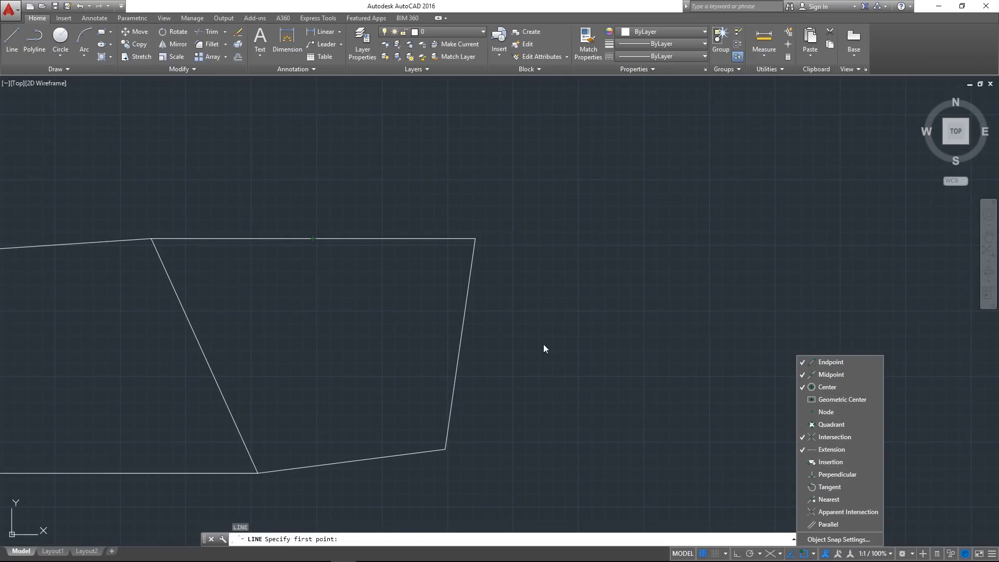
left_click(608, 355)
middle_click_drag(363, 325, 431, 332)
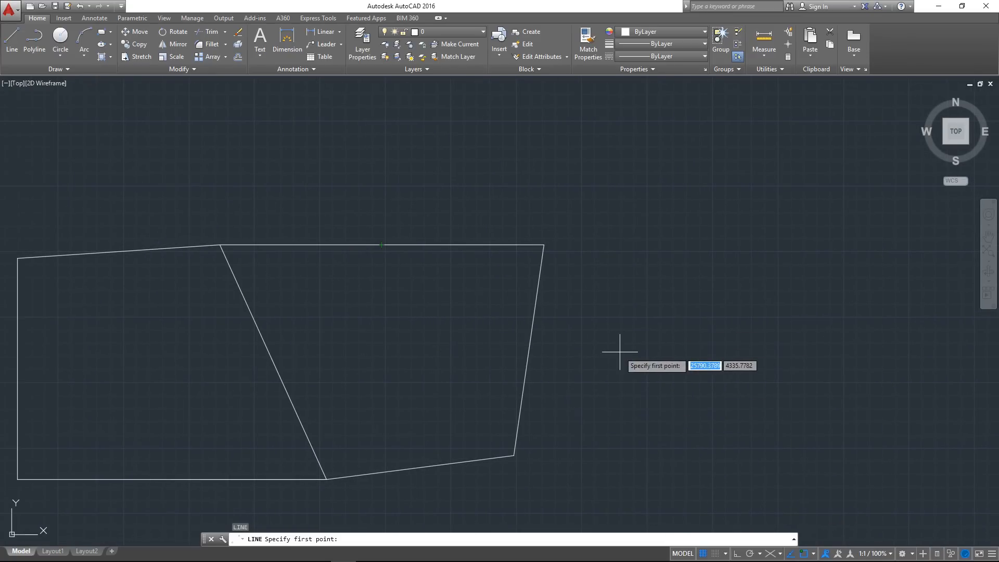
middle_click_drag(426, 307, 366, 315)
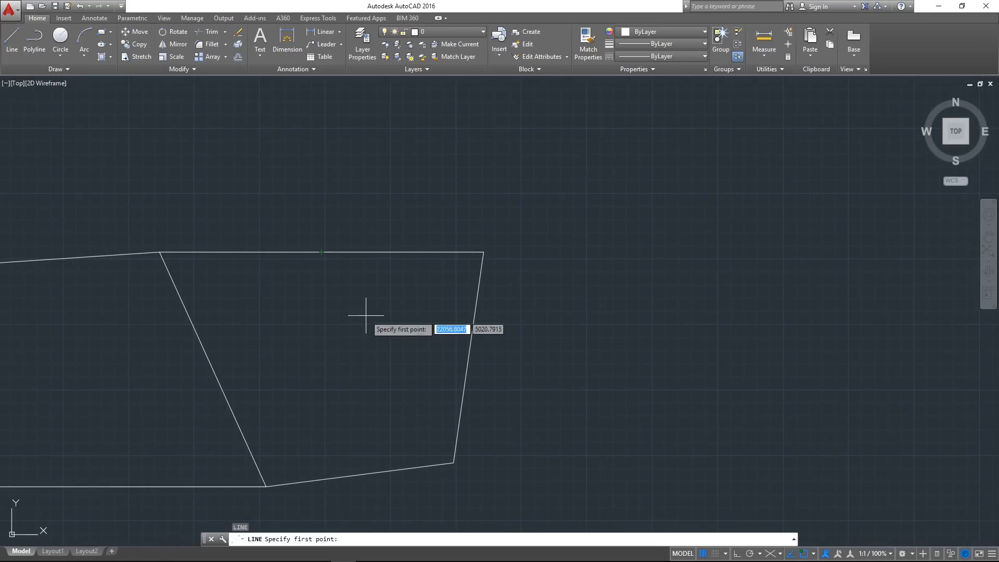
left_click(813, 553)
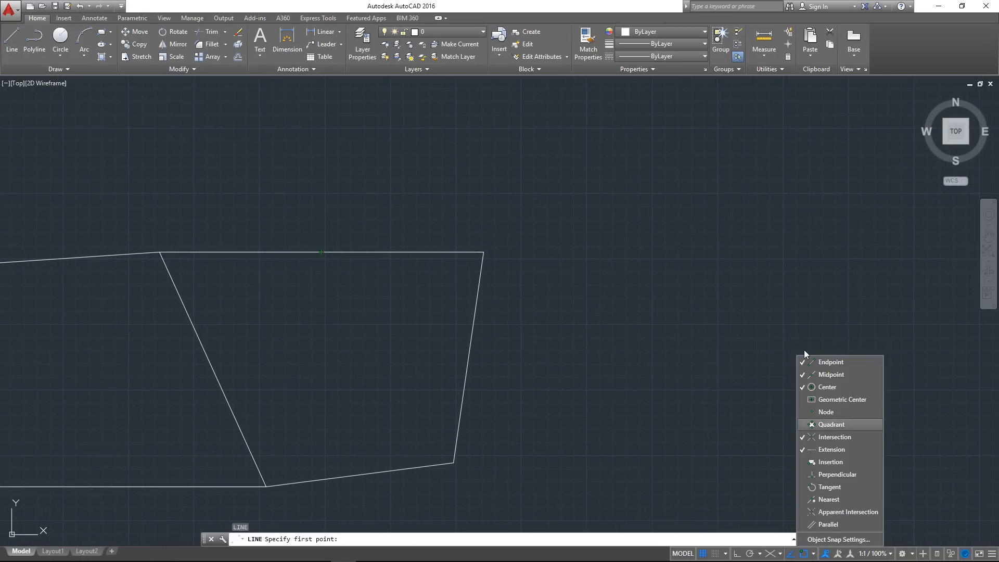
left_click(616, 453)
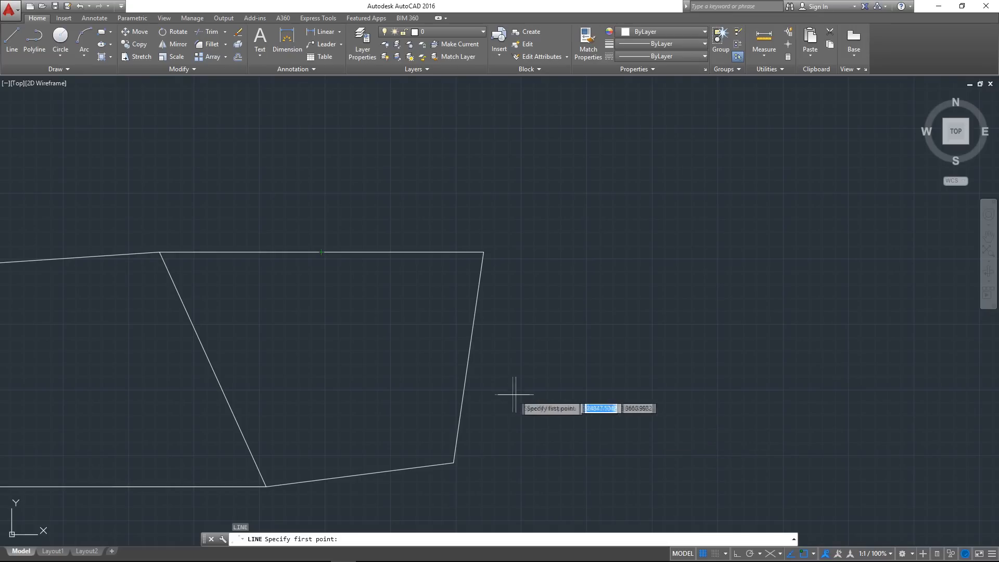
key("Escape")
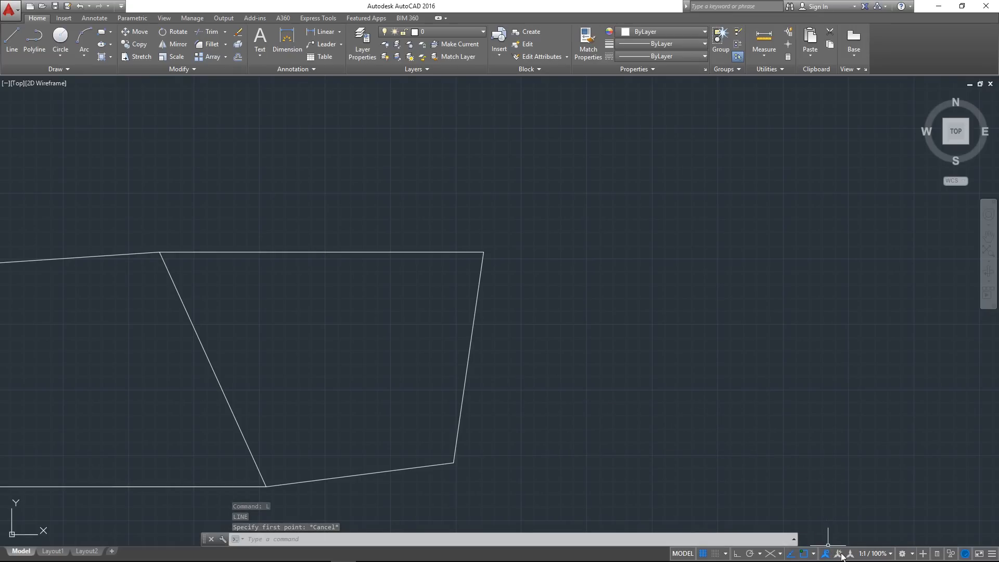
Review the list of available annotation scales
mouse_move(566, 364)
middle_mouse_down()
mouse_move(508, 373)
mouse_move(660, 341)
mouse_move(645, 292)
middle_mouse_up()
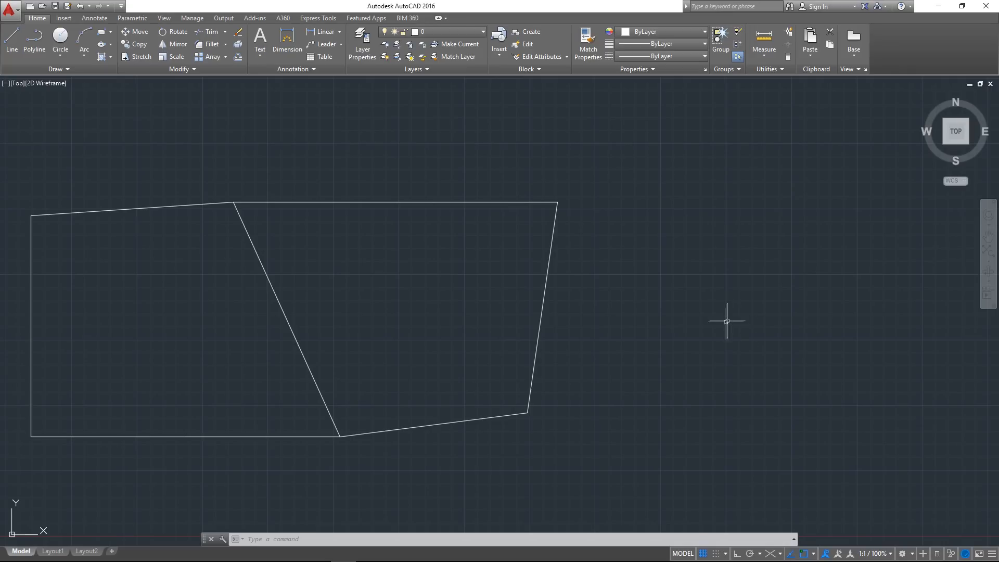
scroll(698, 249, "up", 2)
scroll(650, 302, "down", 6)
scroll(654, 305, "up", 2)
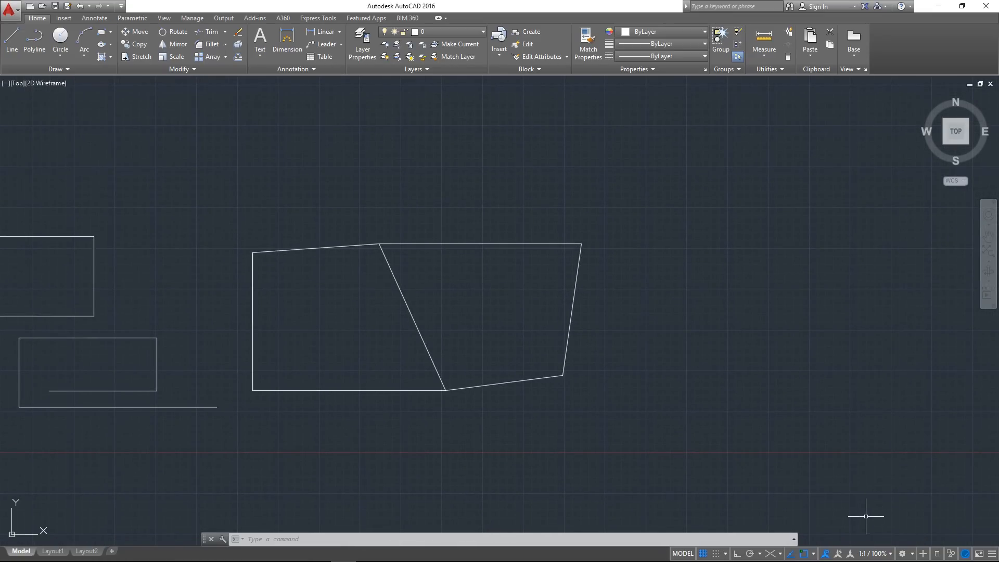
left_click(878, 555)
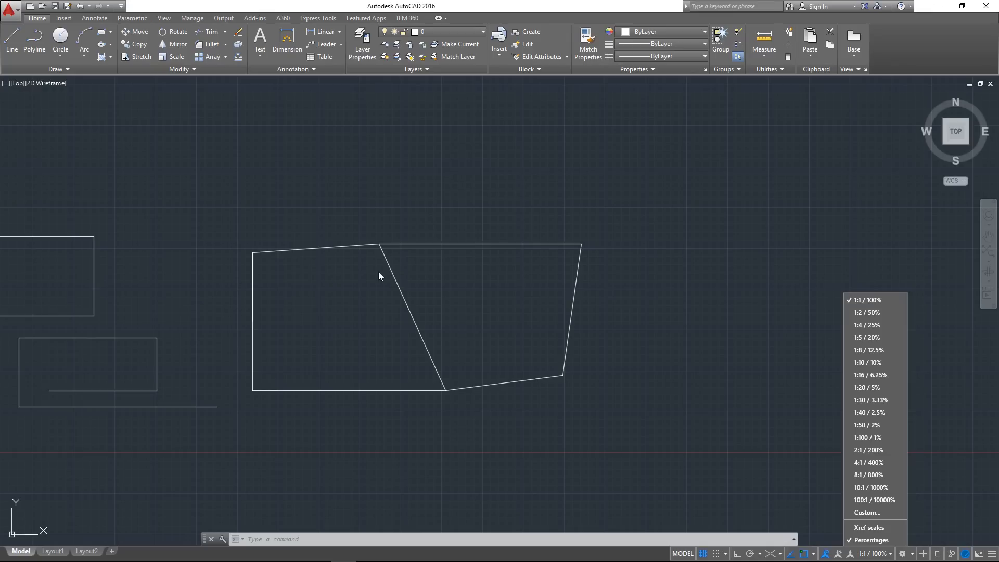
left_click(774, 365)
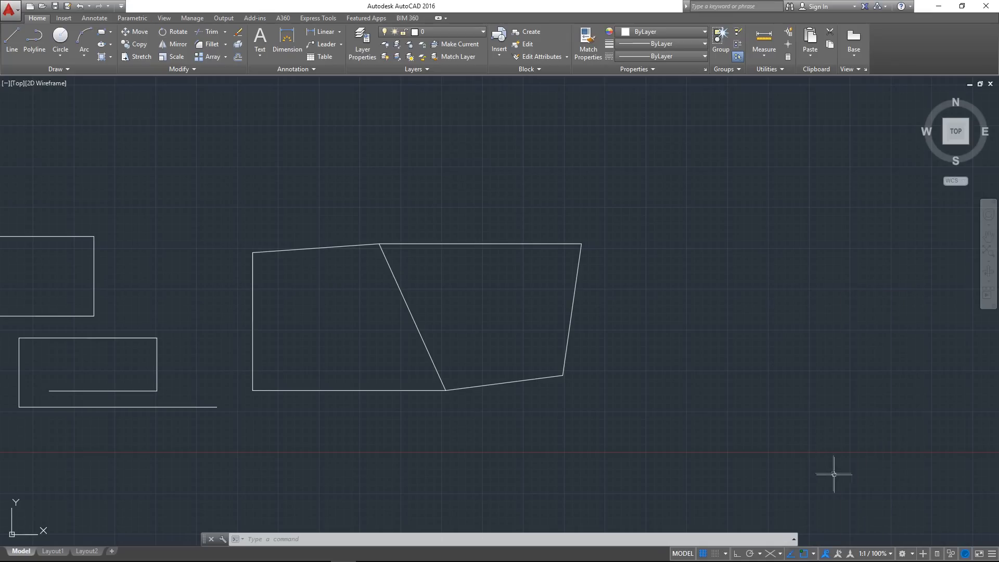
Try the annotation scale list without percentages and restore the Percentages display
left_click(869, 553)
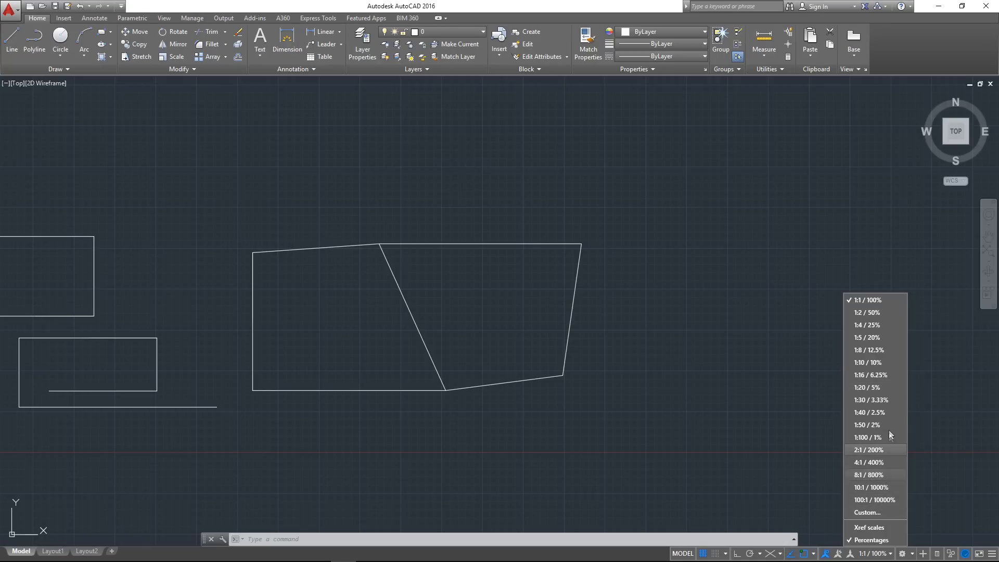
left_click(874, 540)
left_click(884, 553)
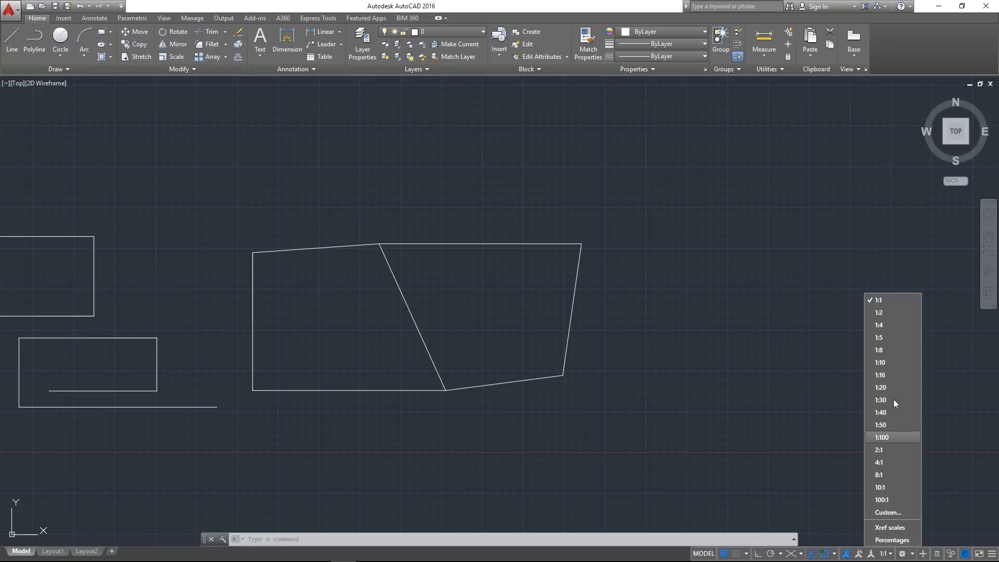
left_click(893, 541)
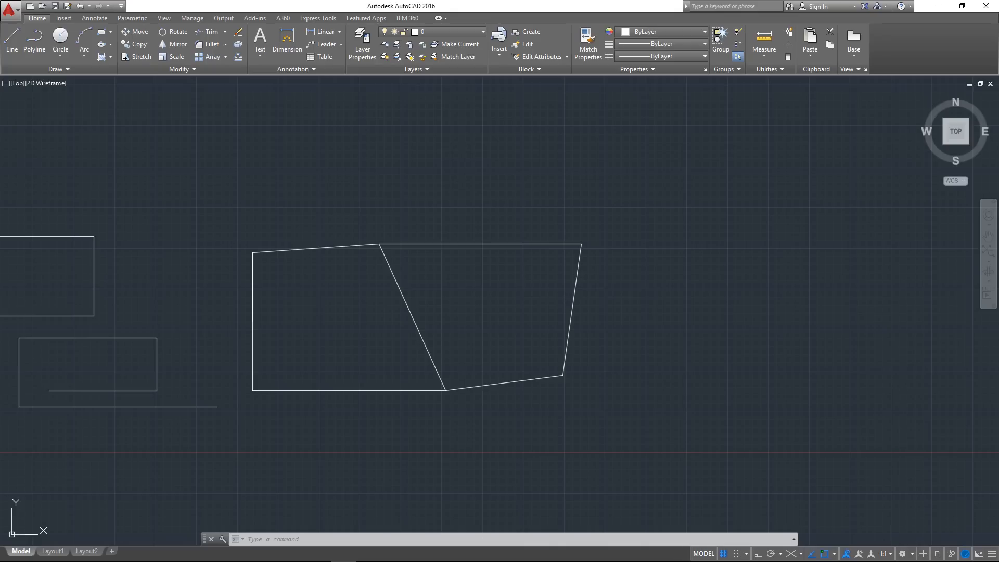
left_click(884, 554)
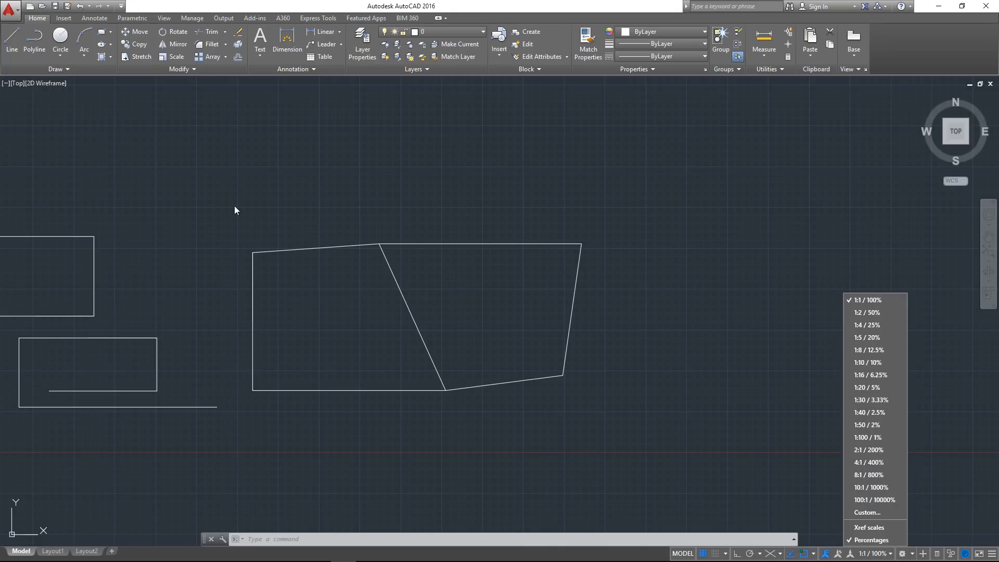
left_click(323, 261)
mouse_move(234, 267)
middle_mouse_down()
mouse_move(506, 286)
mouse_move(432, 303)
mouse_move(442, 308)
middle_mouse_up()
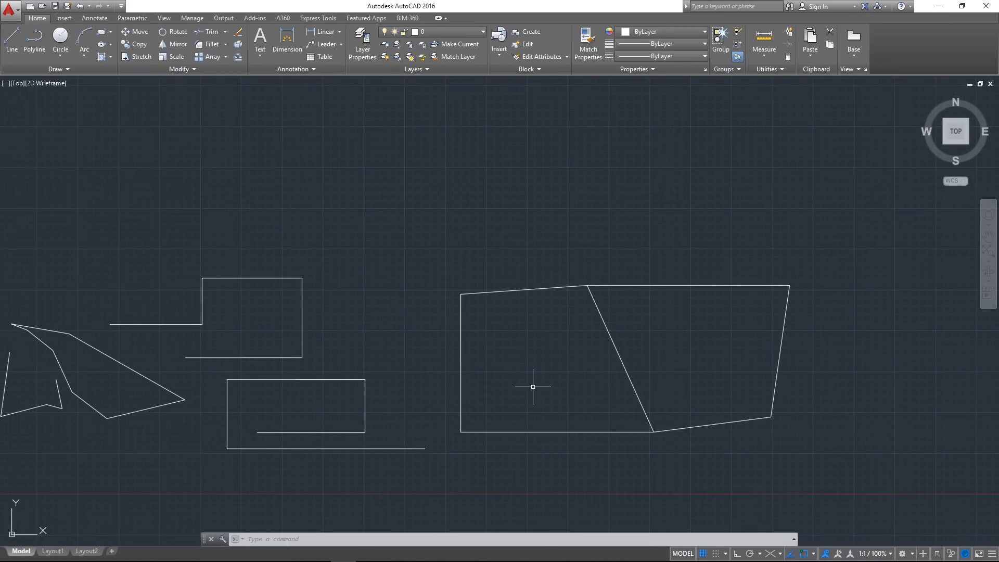
middle_click_drag(533, 387, 559, 394)
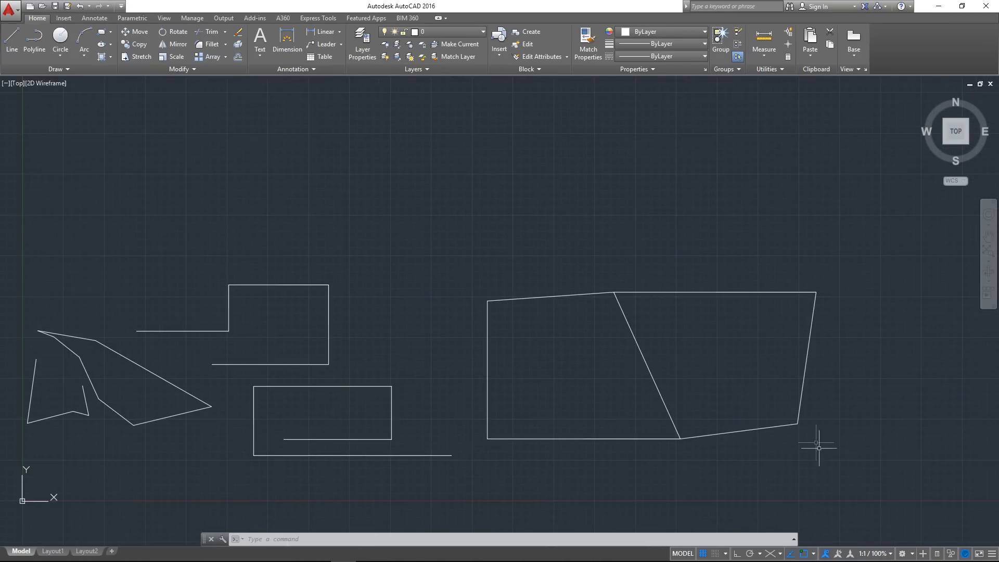
left_click(889, 555)
left_click(890, 555)
middle_click_drag(910, 538, 883, 548)
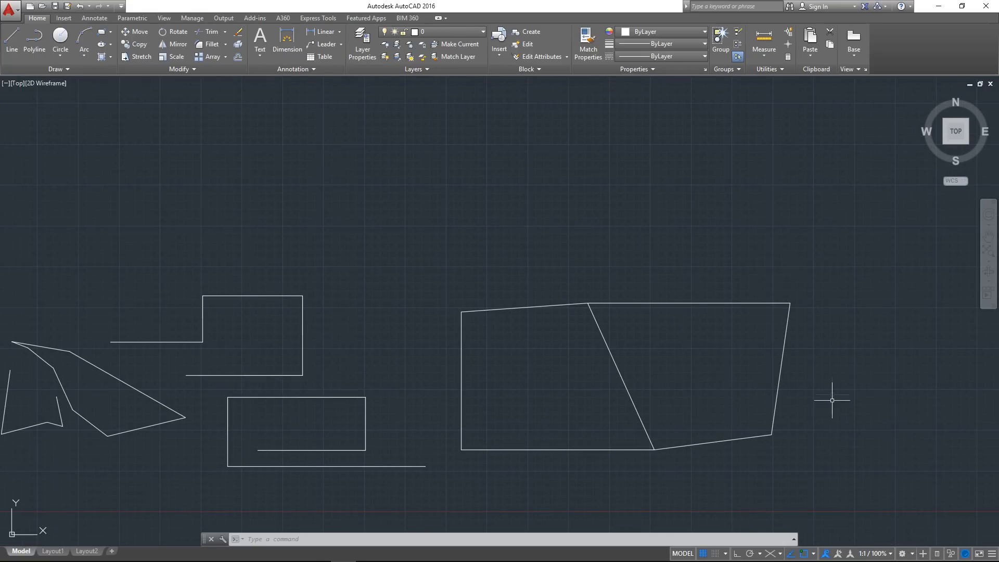
scroll(833, 381, "up", 2)
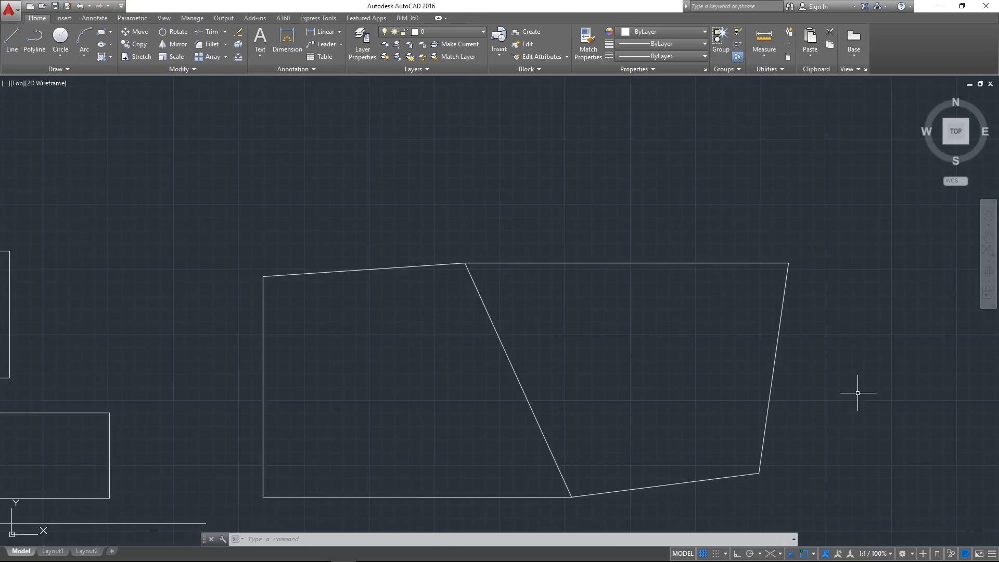
scroll(857, 393, "down", 2)
middle_click_drag(854, 392, 910, 392)
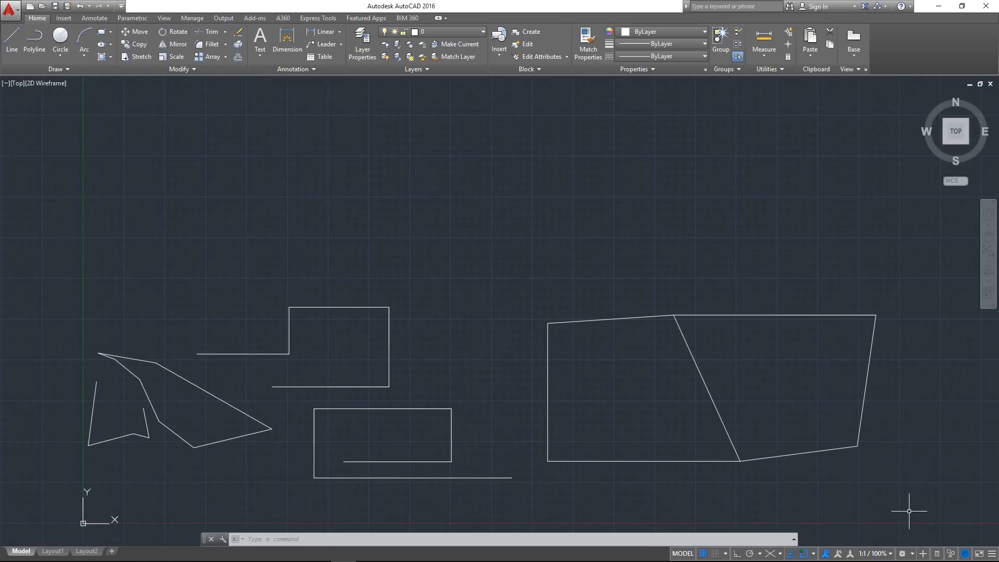
Review the available workspaces and keep Drafting & Annotation selected
left_click(912, 555)
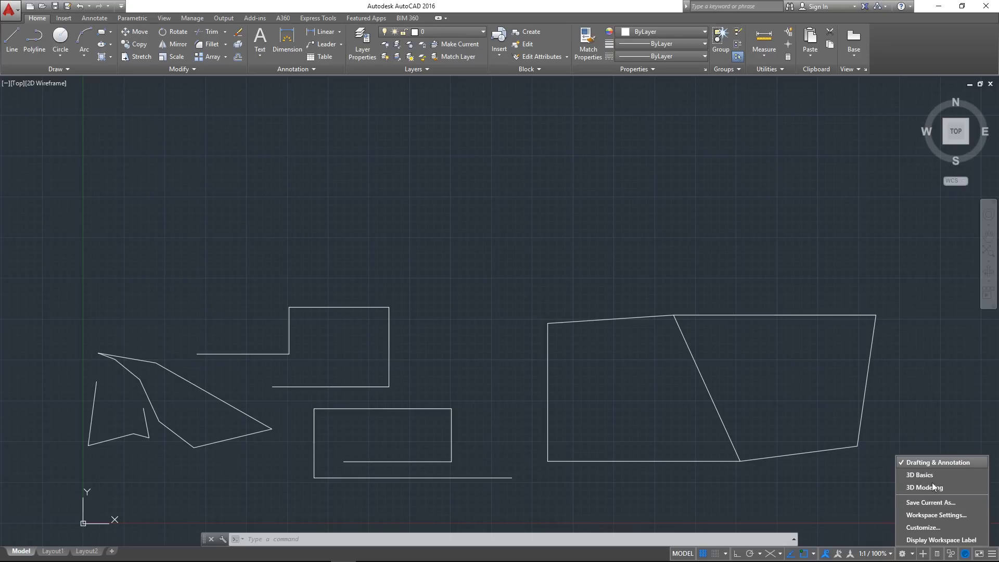
left_click(936, 463)
Turn on Quick Properties and bring the two joined quadrilaterals to the middle of the view
middle_click_drag(914, 471, 858, 454)
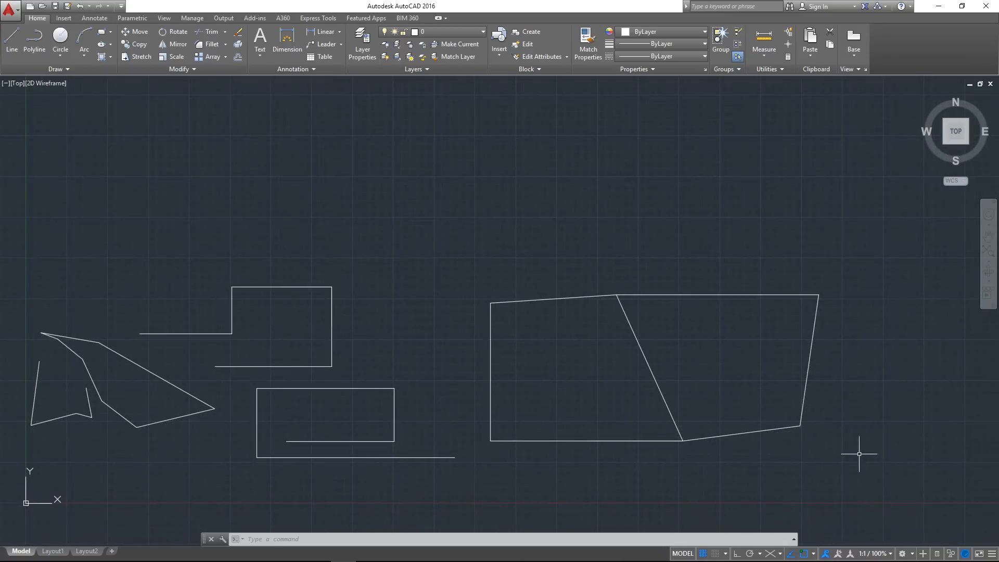
left_click(937, 555)
middle_click_drag(754, 382, 559, 395)
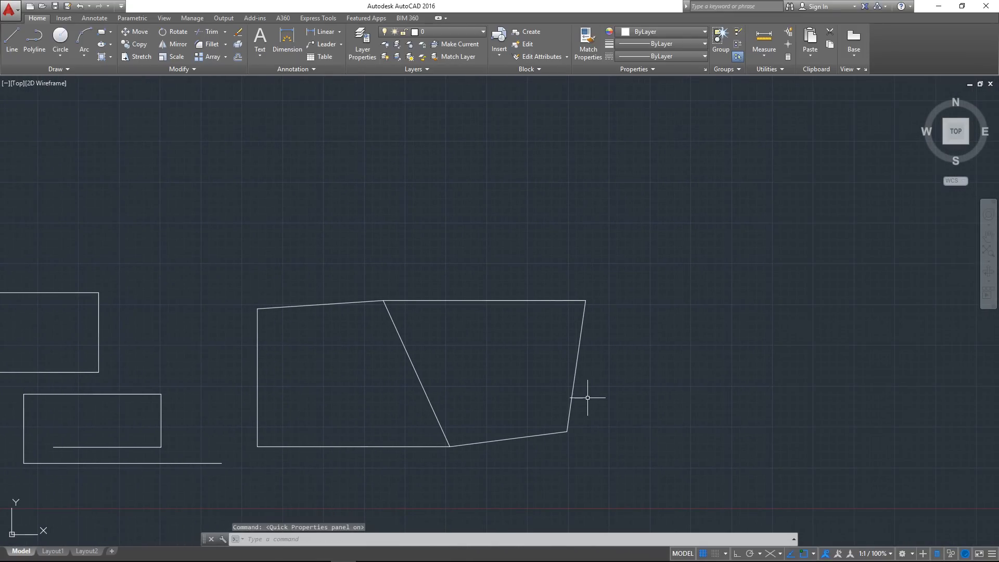
Select the slanted right edge of the joined quadrilaterals and examine its Quick Properties
middle_click_drag(645, 364, 604, 368)
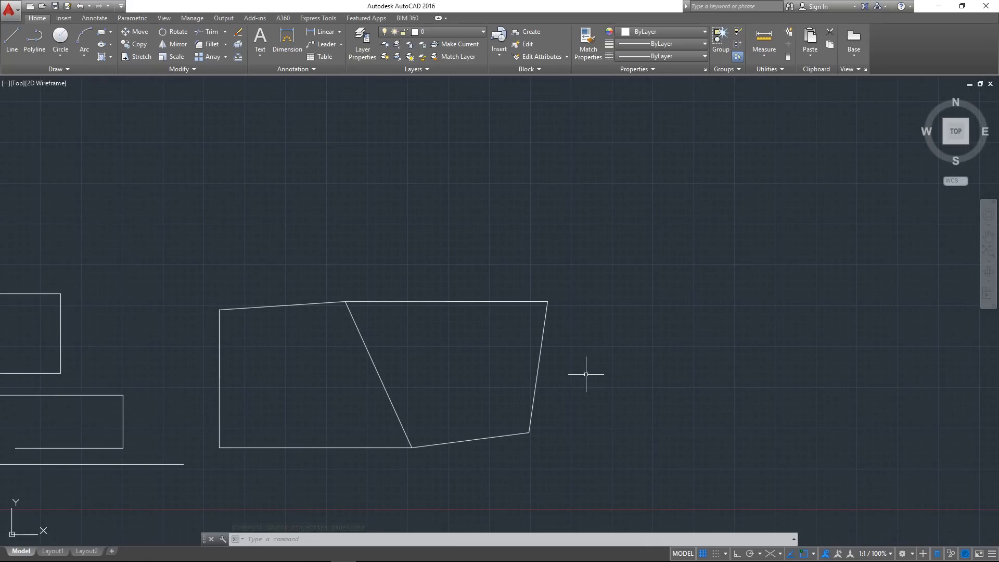
left_click(605, 407)
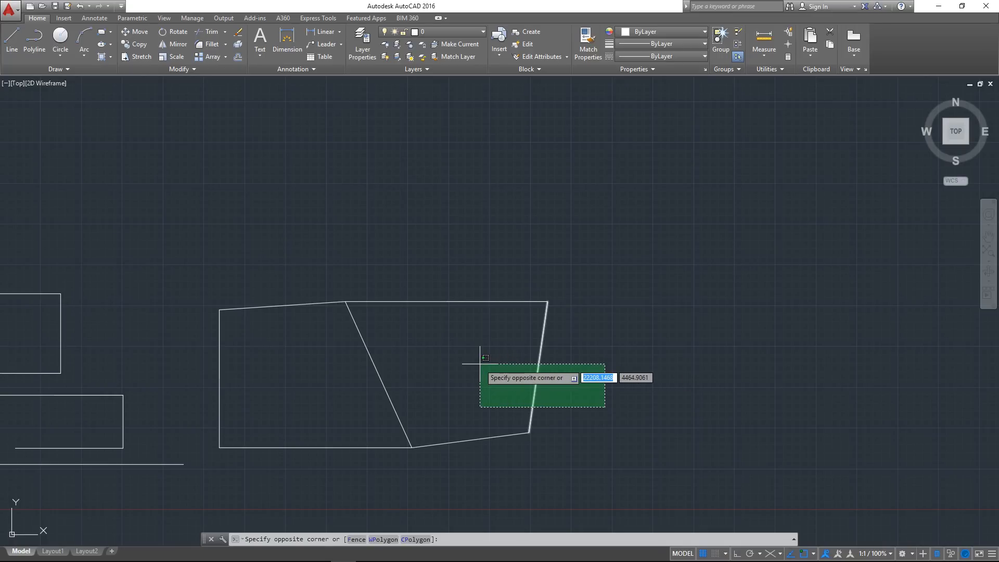
left_click(480, 364)
middle_click_drag(584, 382, 547, 403)
scroll(517, 383, "up", 2)
left_click(608, 445)
left_click(430, 374)
mouse_move(424, 384)
middle_mouse_down()
mouse_move(575, 406)
mouse_move(406, 388)
middle_mouse_up()
scroll(390, 330, "down", 4)
middle_click_drag(390, 329, 491, 350)
scroll(499, 351, "up", 4)
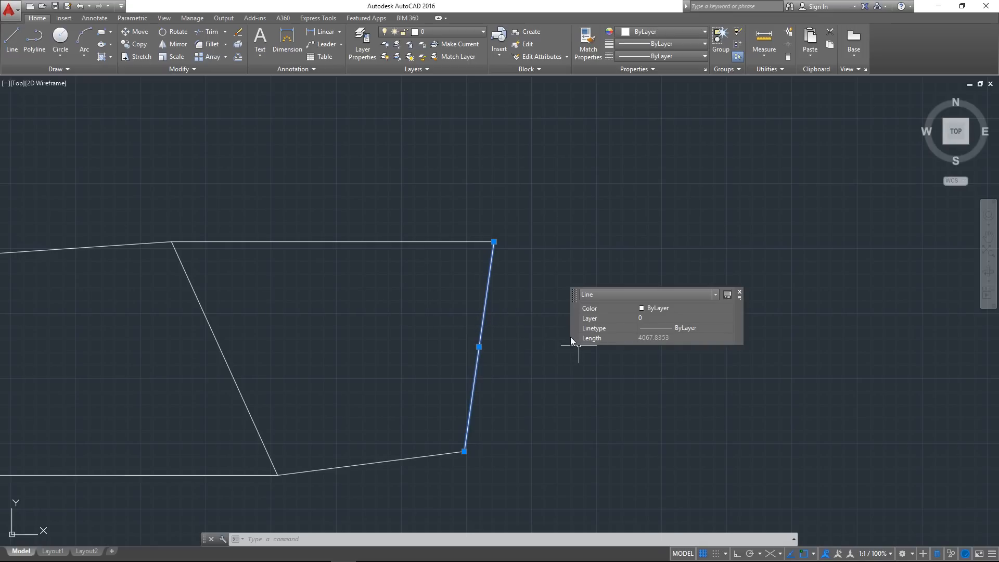
Close the Quick Properties panel of the slanted edge and clear the selection
left_click(740, 291)
middle_click_drag(619, 325, 691, 322)
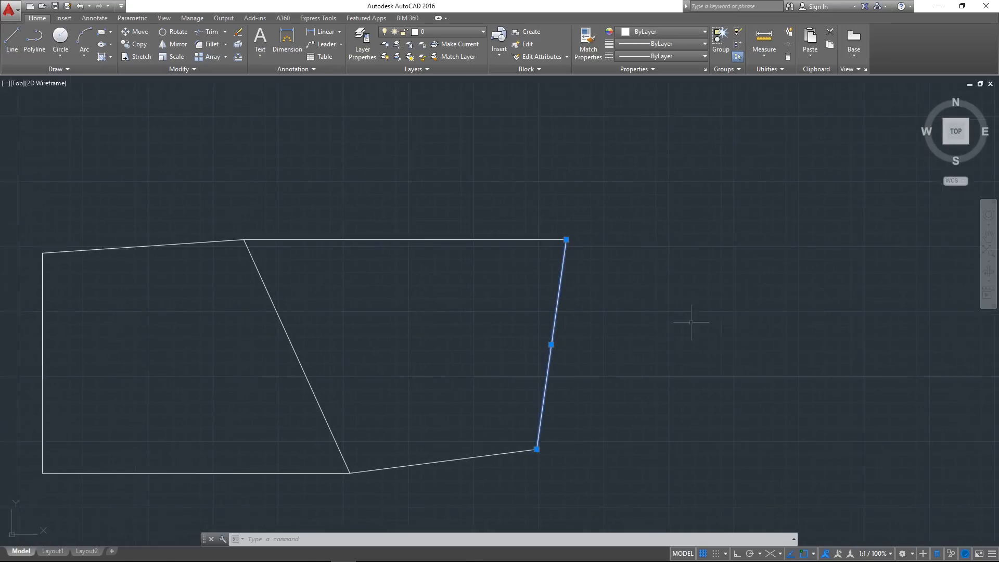
scroll(665, 322, "down", 4)
left_click(599, 320)
key("Escape")
Select the open rectangular shapes and the pointed shape's lines beside them to view their shared Quick Properties
left_click(401, 434)
left_click(201, 239)
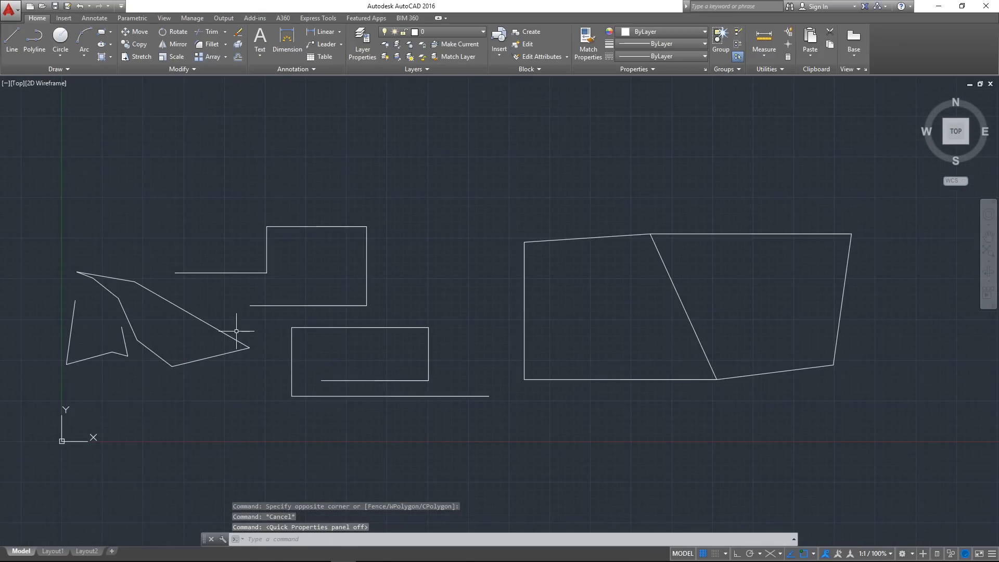
middle_click_drag(239, 331, 431, 359)
Isolate the two connected lines that form the lower-left side of the large pointed polygon
scroll(312, 344, "up", 2)
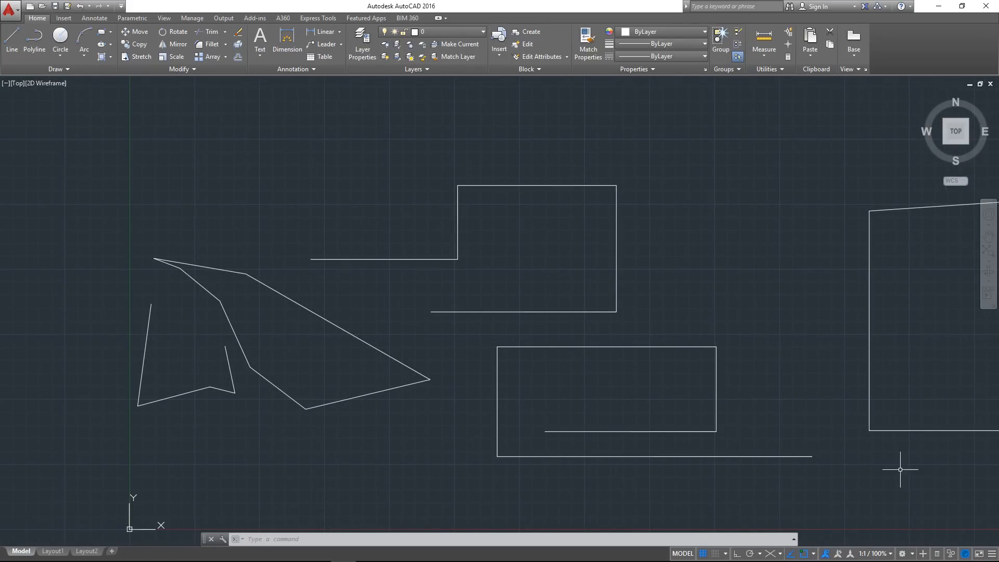
scroll(212, 313, "up", 4)
scroll(266, 311, "down", 2)
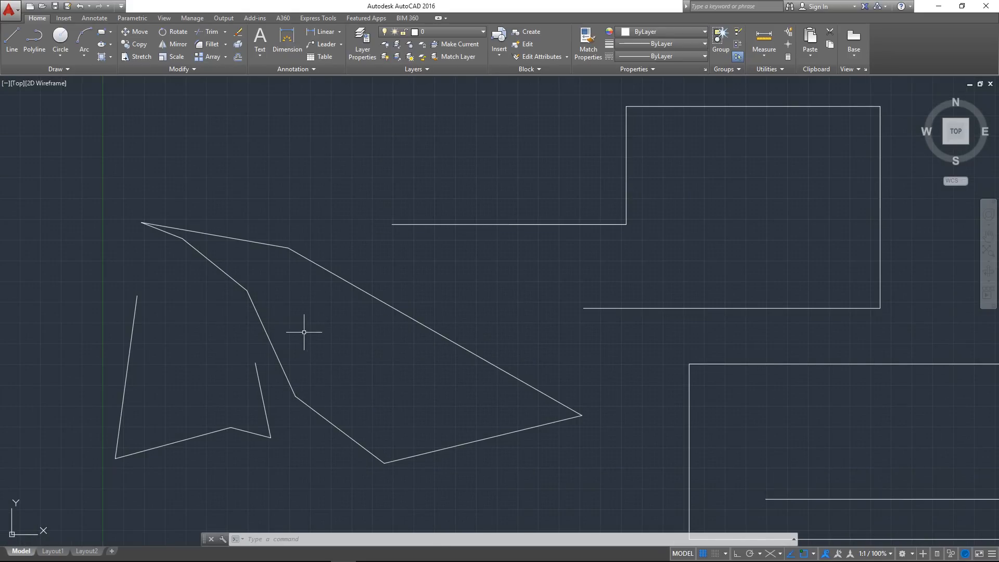
left_click(352, 409)
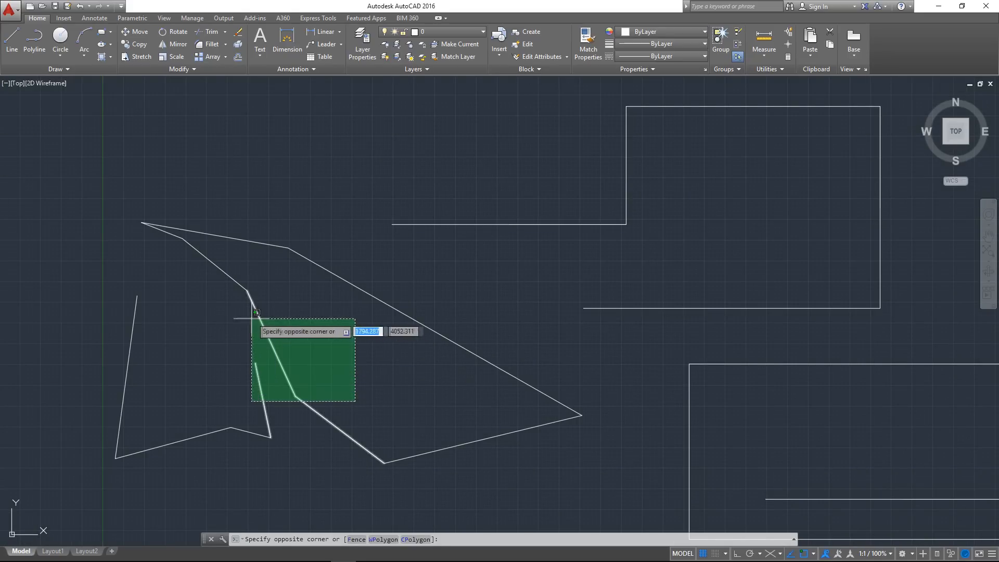
left_click(272, 323)
scroll(312, 423, "up", 2)
scroll(273, 362, "down", 2)
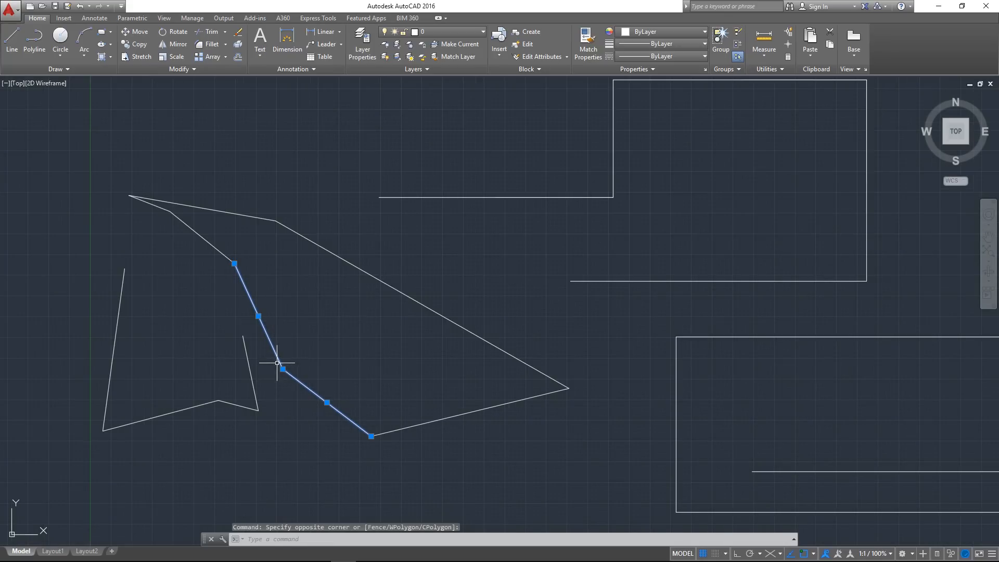
middle_click_drag(471, 228, 587, 231)
scroll(476, 362, "up", 2)
scroll(323, 364, "up", 2)
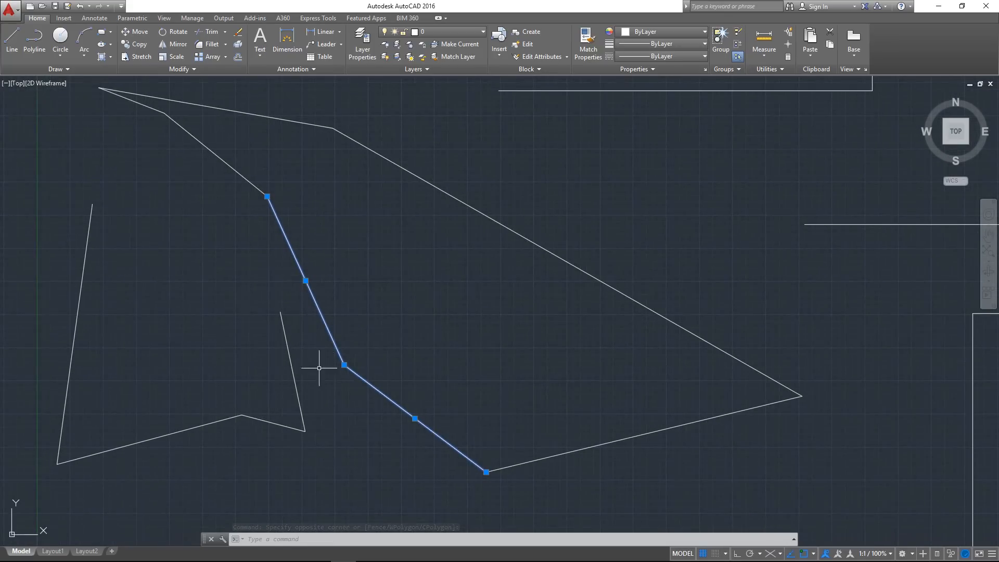
left_click(951, 553)
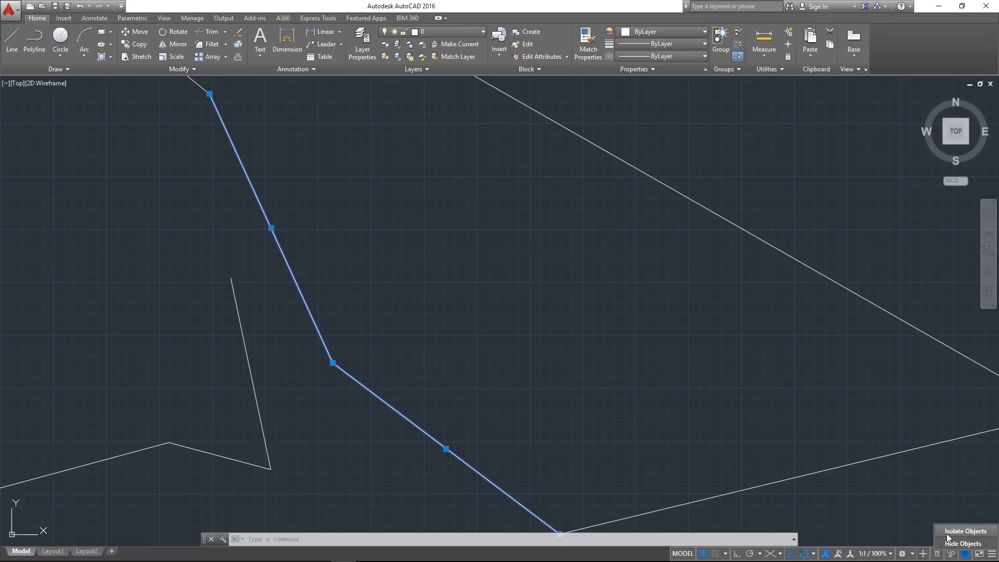
left_click(947, 536)
Draw three connected lines from the lower end of the isolated pair around to its upper end, closing the shape
scroll(368, 310, "down", 5)
scroll(341, 314, "up", 5)
middle_click_drag(382, 299, 347, 308)
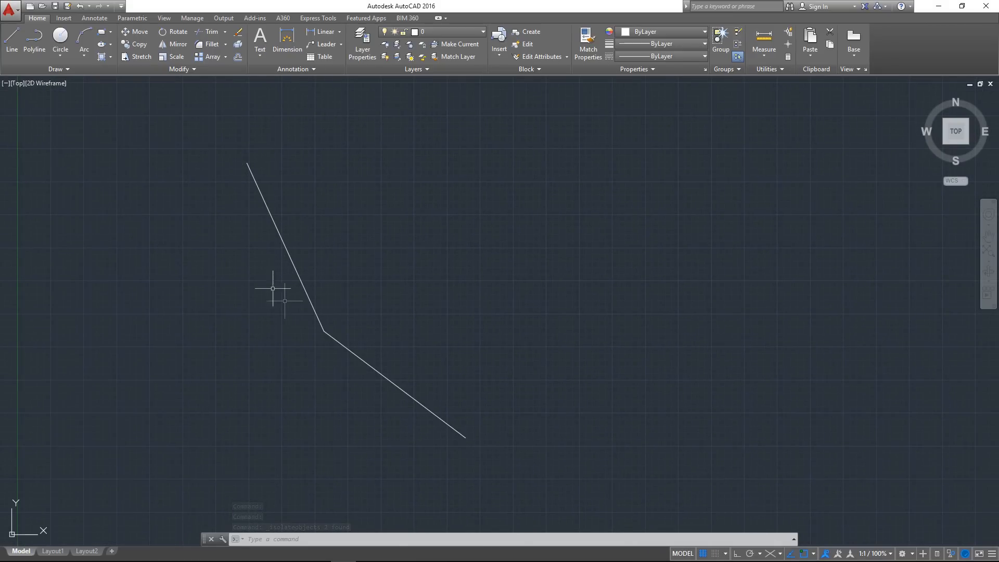
type("l")
key("Return")
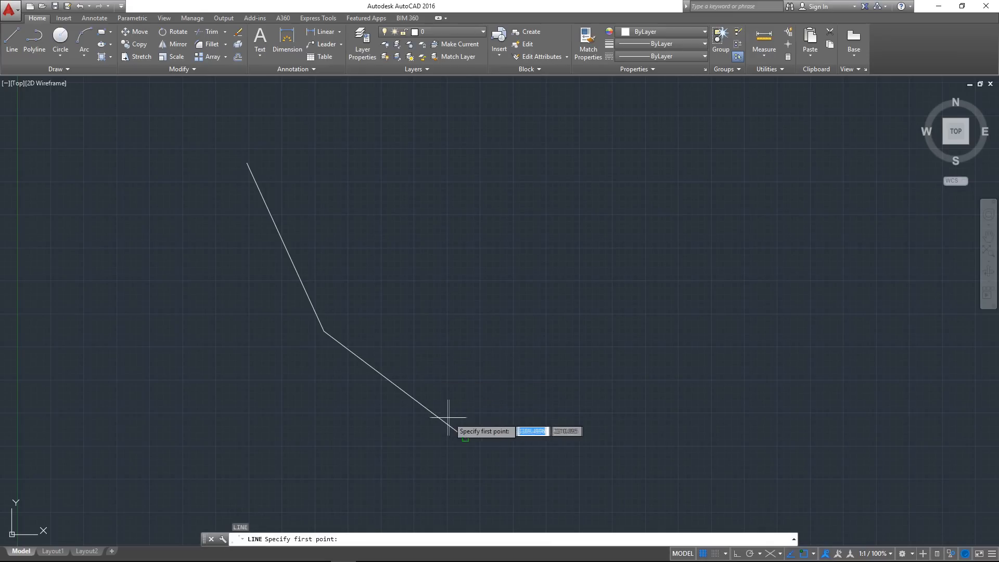
left_click(464, 437)
left_click(553, 225)
left_click(307, 156)
left_click(247, 163)
key("Escape")
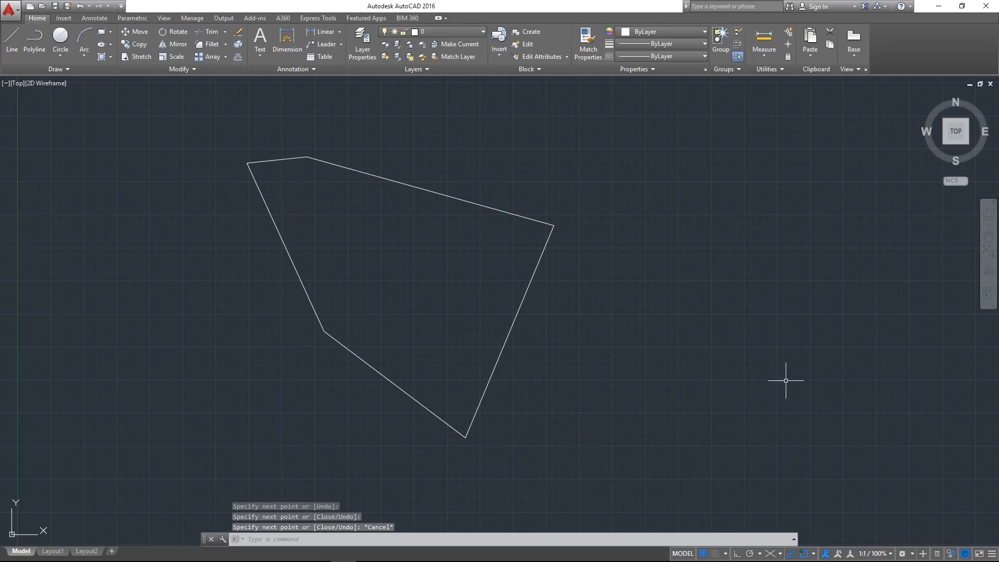
End the object isolation so the rest of the drawing is shown again
left_click(952, 554)
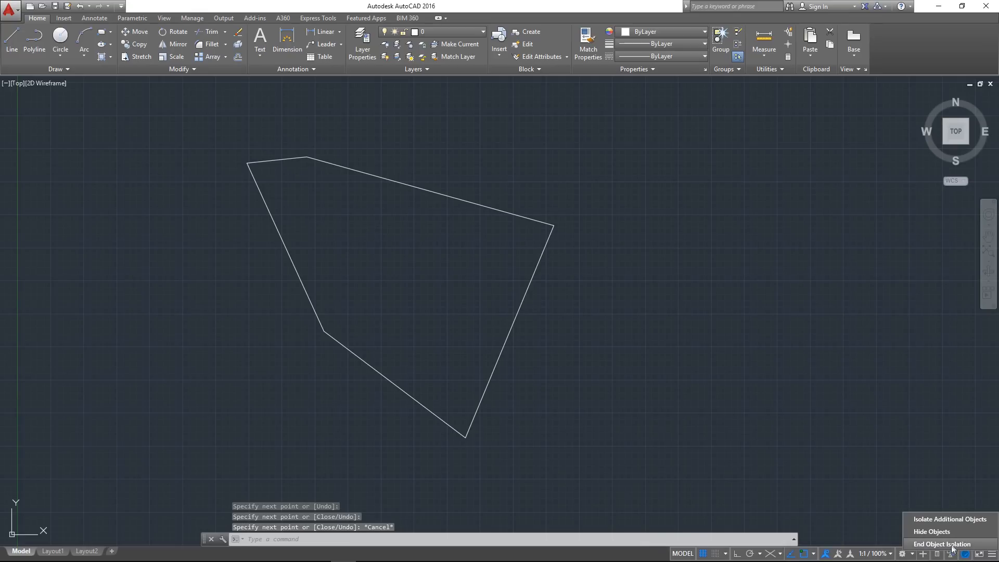
left_click(923, 545)
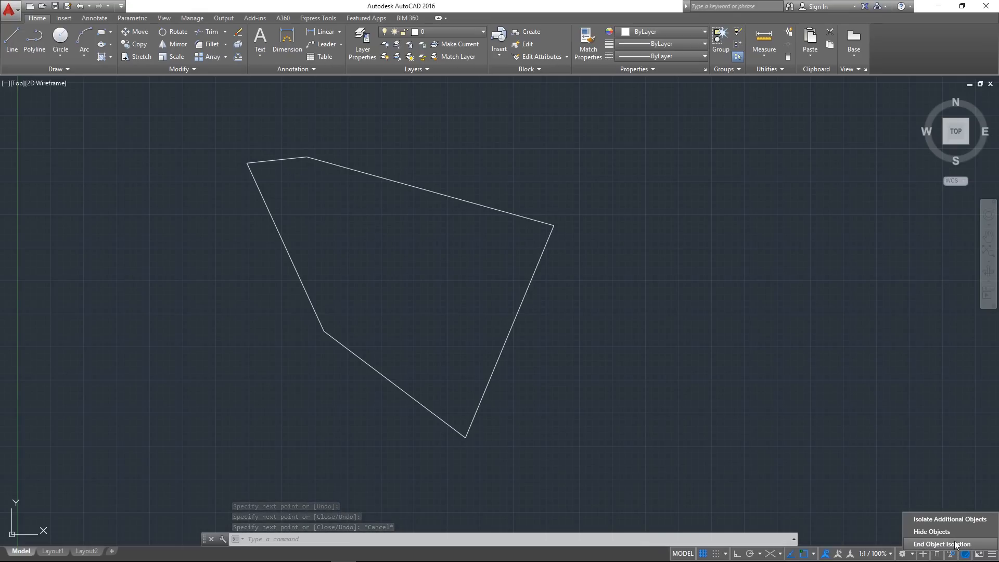
middle_click_drag(335, 207, 273, 257)
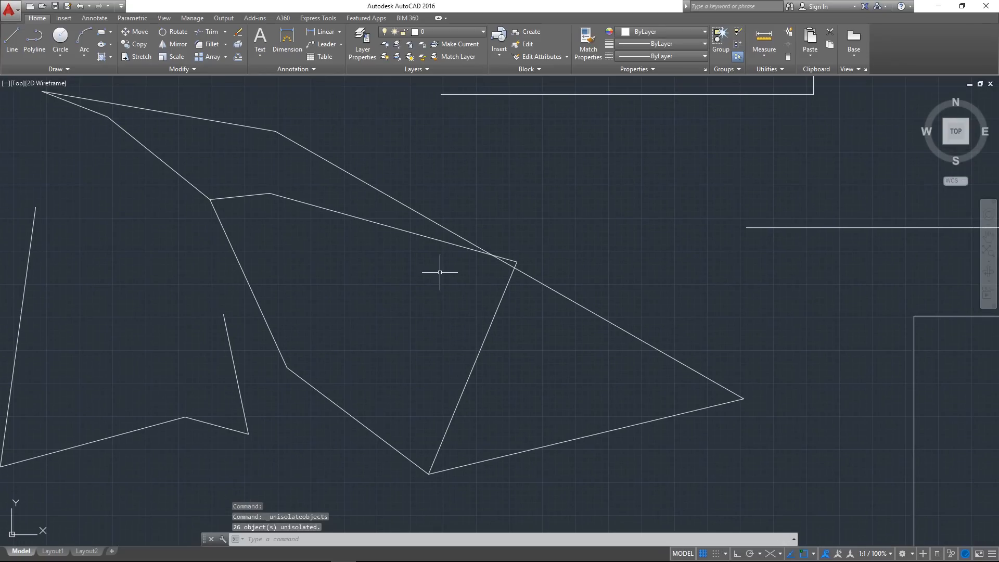
Hide the three newly drawn lines inside the pointed polygon
scroll(411, 267, "down", 3)
middle_click_drag(365, 240, 344, 246)
scroll(365, 282, "up", 2)
middle_click_drag(437, 293, 406, 294)
left_click(490, 339)
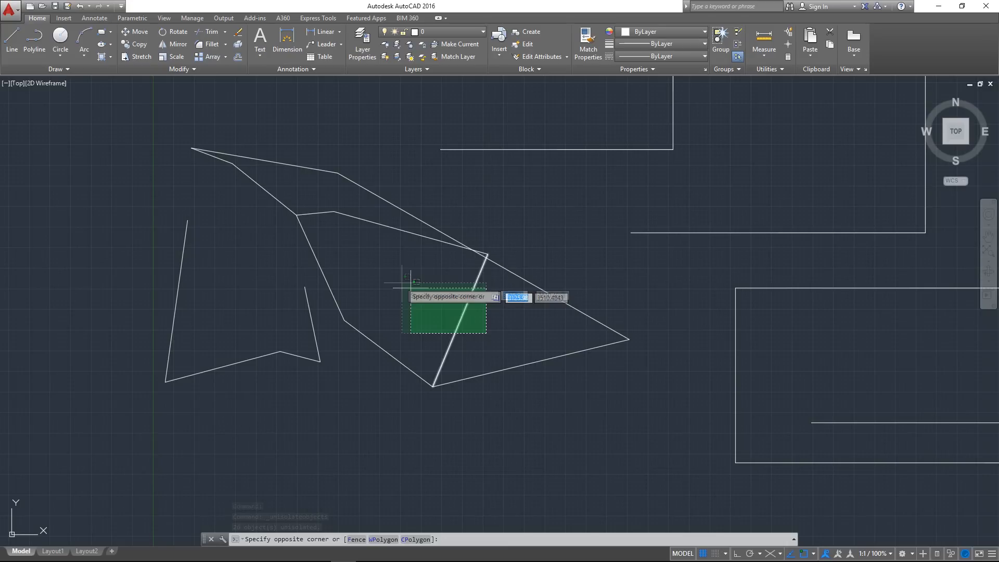
left_click(403, 281)
left_click(394, 259)
left_click(365, 217)
left_click(357, 246)
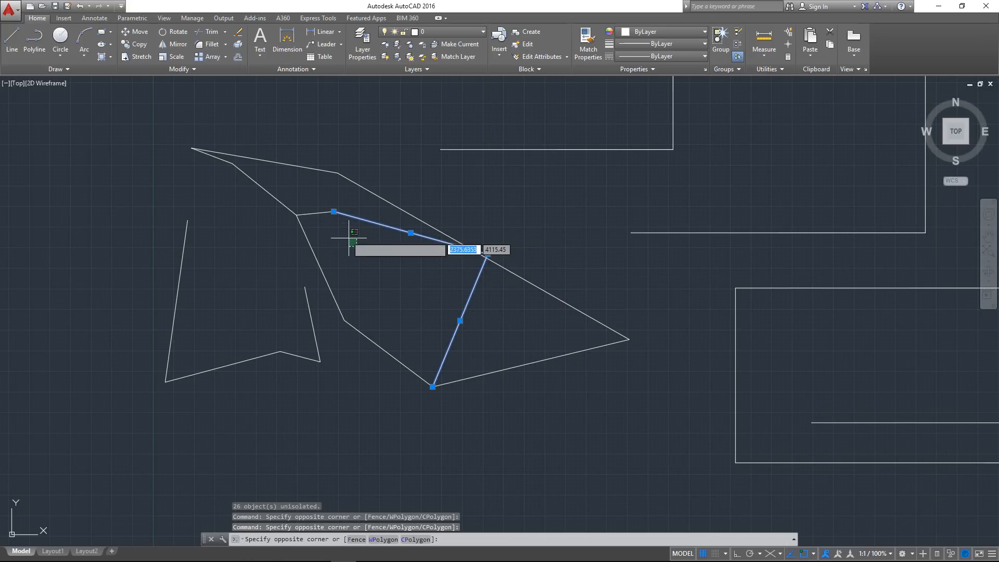
left_click(328, 205)
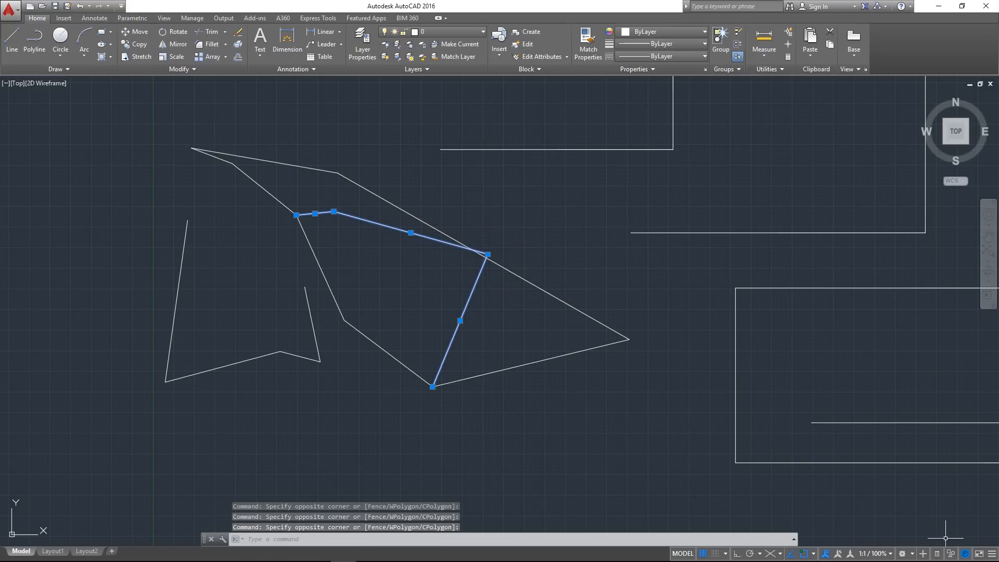
left_click(964, 554)
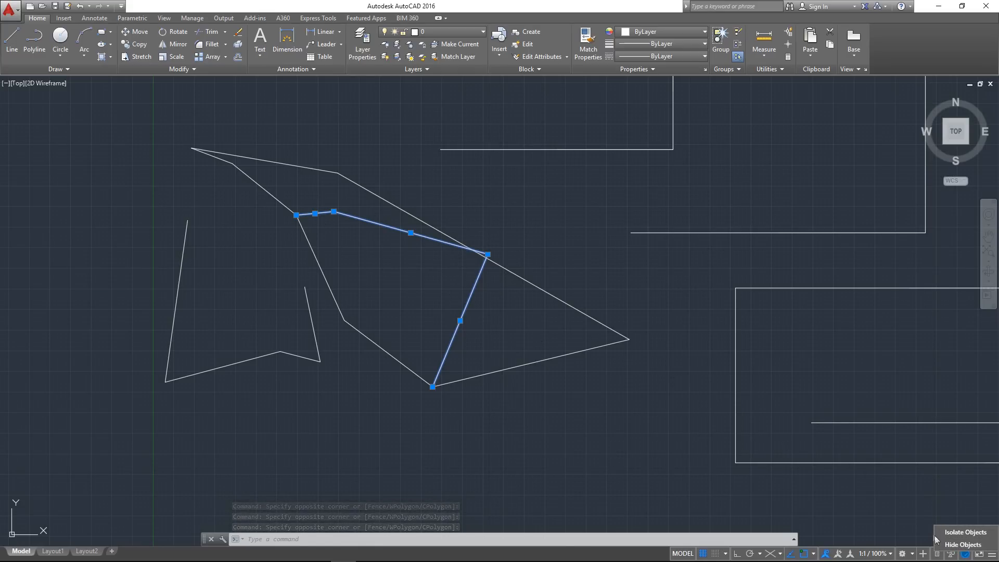
left_click(973, 545)
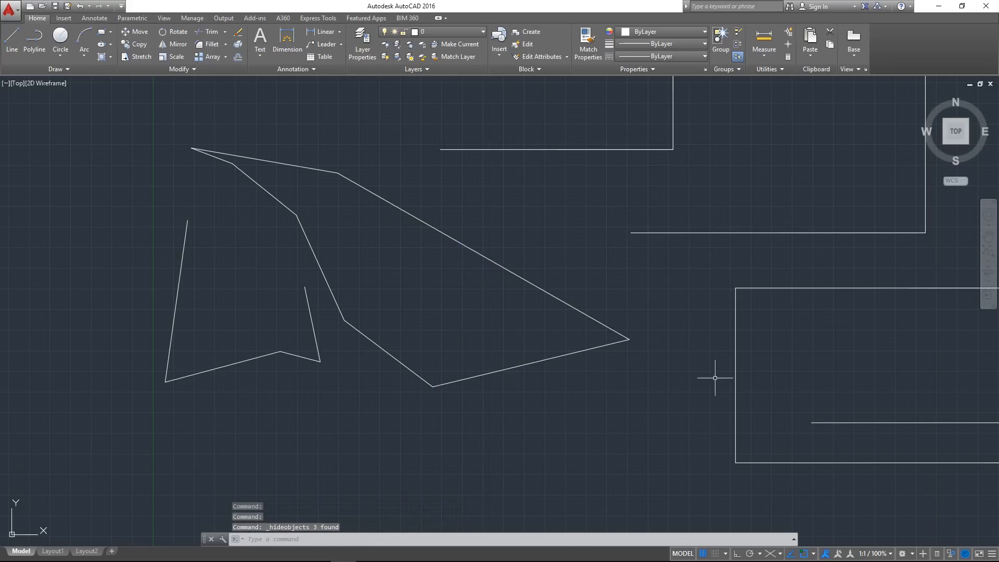
End the object isolation to bring back the three hidden lines
middle_click_drag(452, 271, 437, 281)
mouse_move(524, 275)
middle_mouse_down()
mouse_move(439, 324)
mouse_move(465, 305)
middle_mouse_up()
left_click(950, 552)
left_click(960, 544)
middle_click_drag(435, 317, 423, 331)
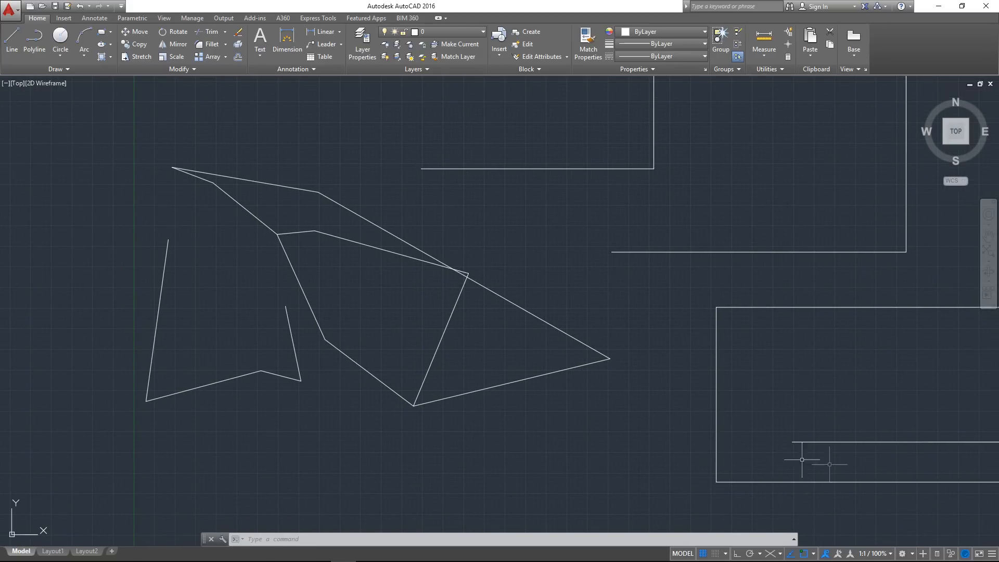
Use Hide Objects on the two upper edges of the pointed polygon and of the inner shape, and undo the hiding
left_click(950, 554)
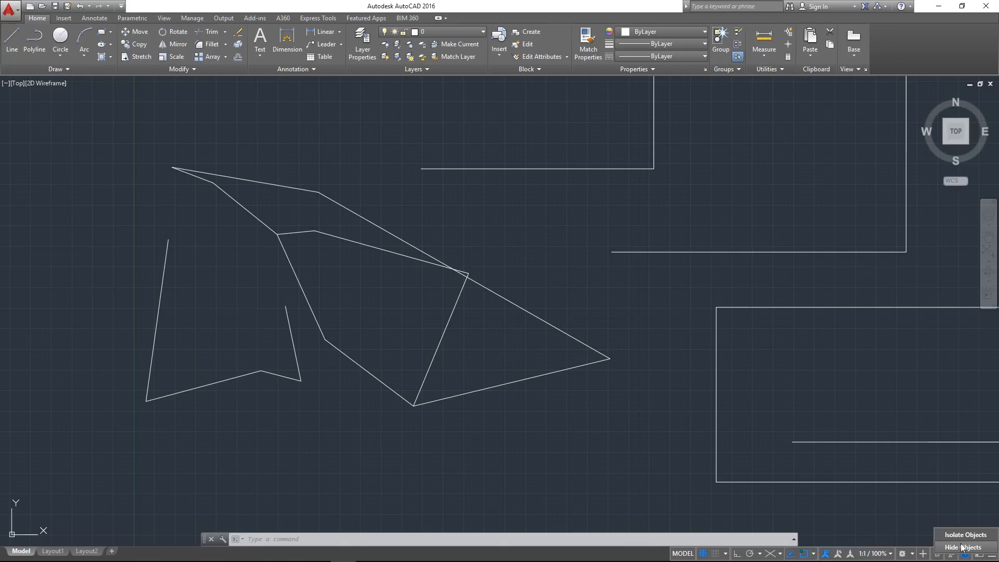
left_click(960, 547)
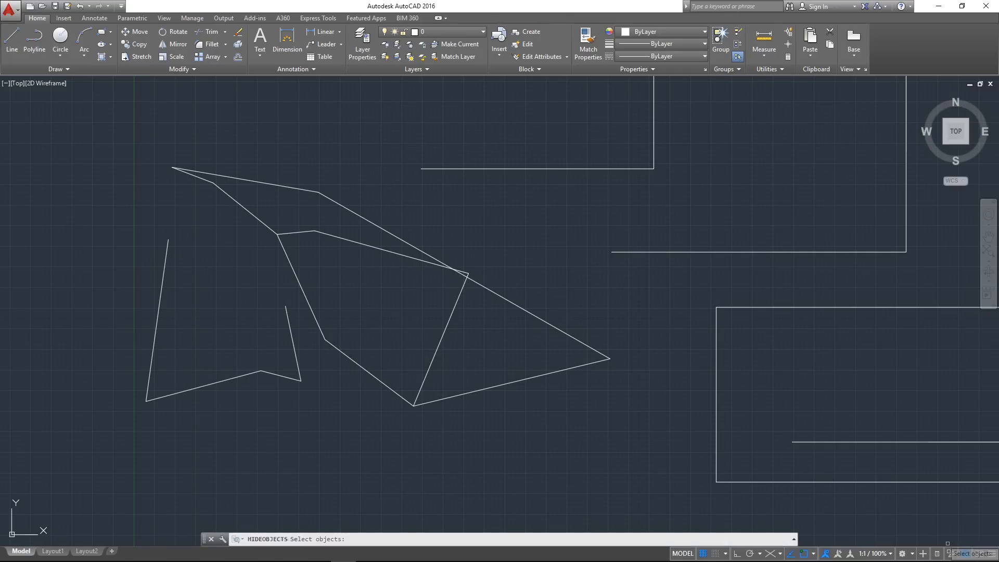
left_click(505, 300)
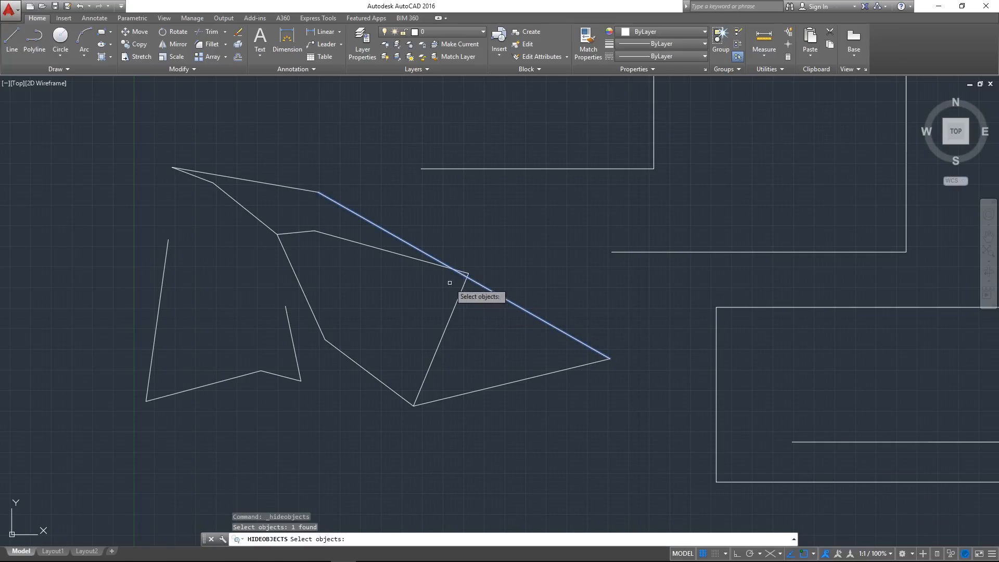
left_click(394, 243)
left_click(385, 251)
left_click(328, 241)
left_click(283, 205)
left_click(283, 207)
left_click(273, 182)
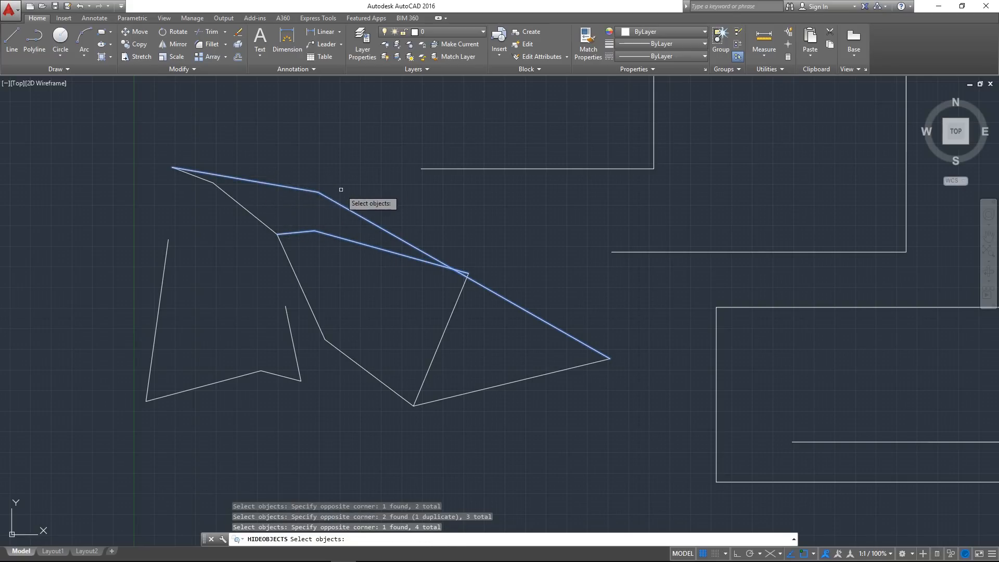
mouse_move(500, 257)
middle_mouse_down()
mouse_move(478, 277)
mouse_move(528, 270)
mouse_move(369, 252)
middle_mouse_up()
key("Return")
key("ctrl+z")
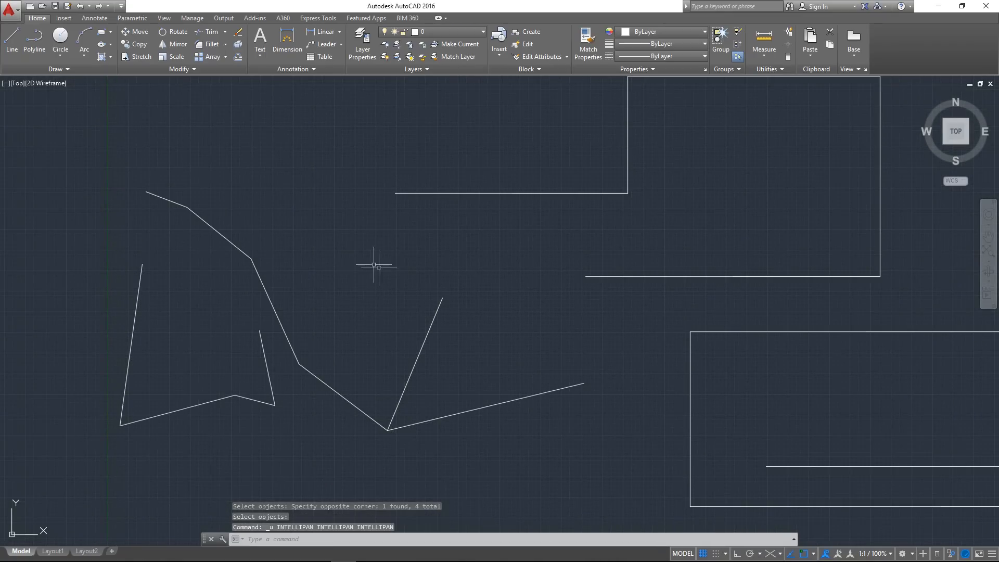
key("ctrl+z")
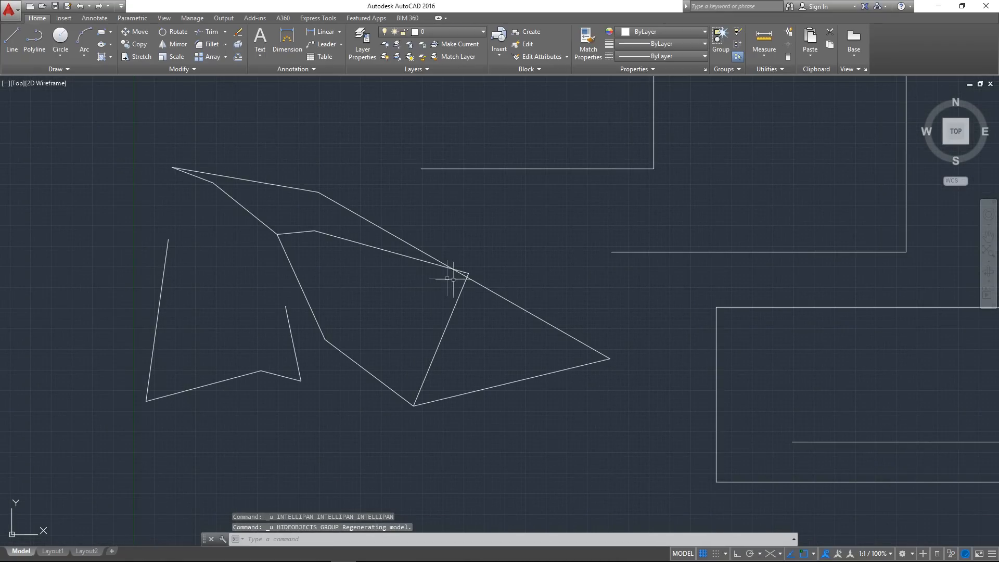
Open the Graphics Performance settings, review the hardware acceleration and effects options, and close the dialog without changes
middle_click_drag(962, 238, 865, 302)
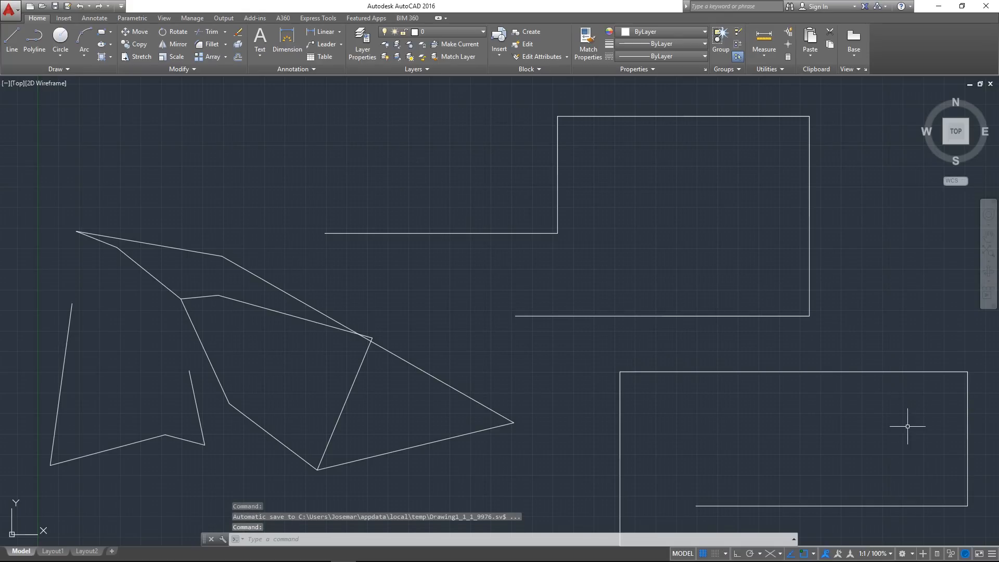
right_click(966, 554)
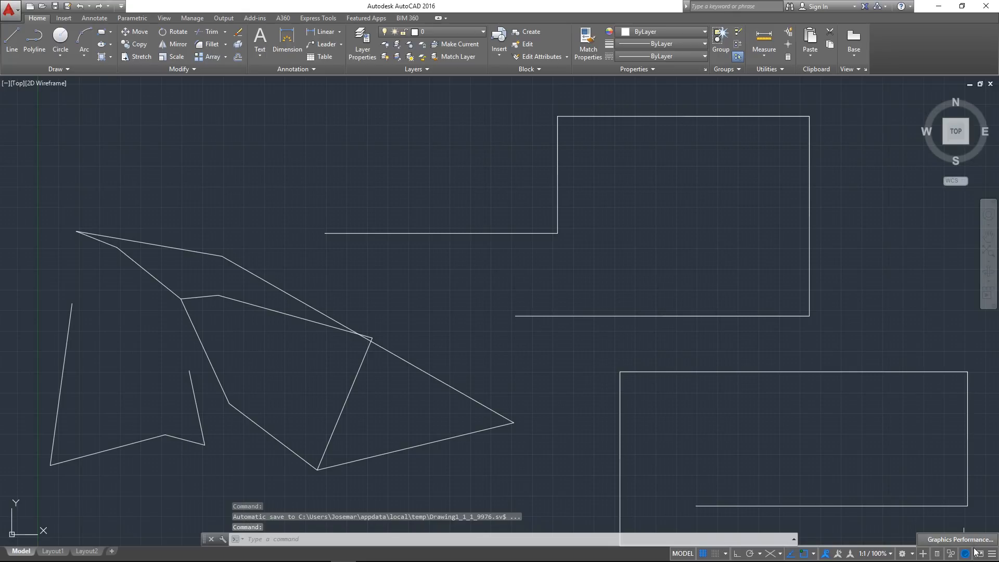
left_click(963, 542)
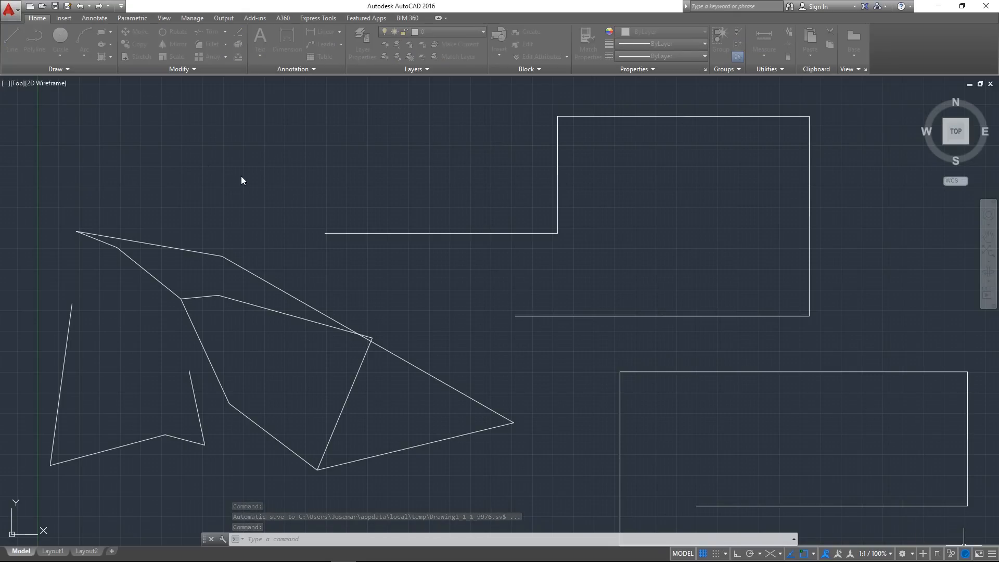
left_click_drag(0, 78, 450, 153)
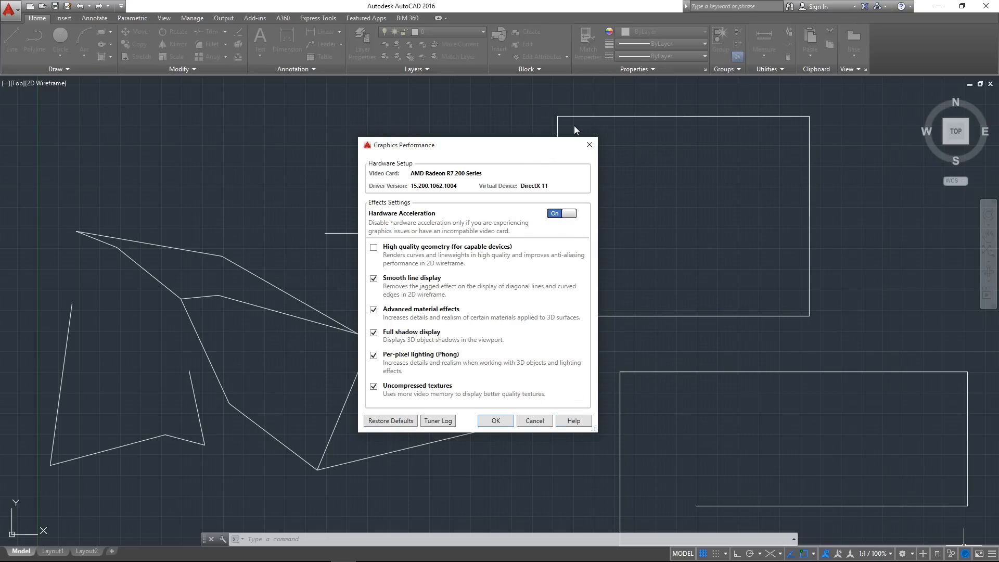
left_click_drag(544, 152, 359, 136)
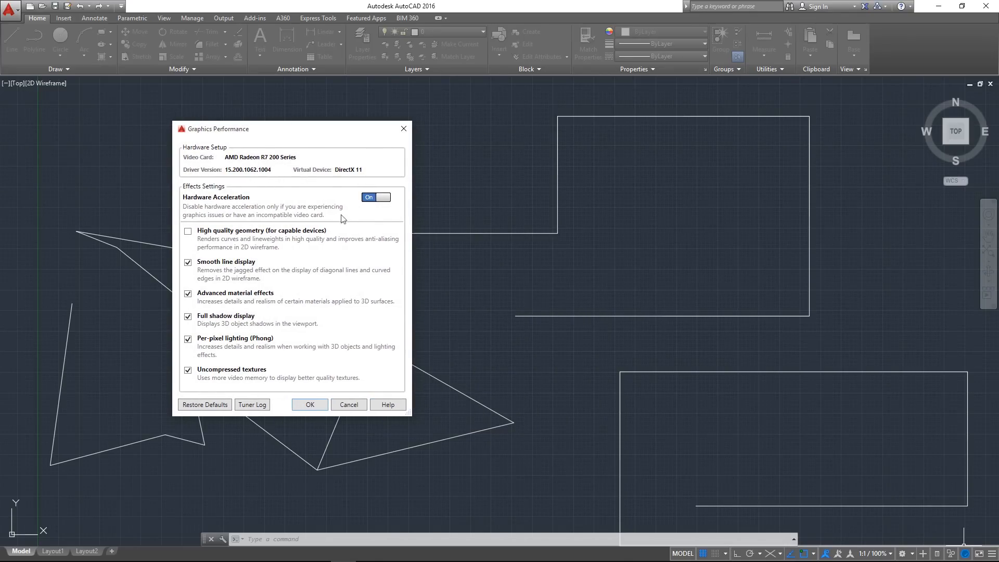
left_click(403, 129)
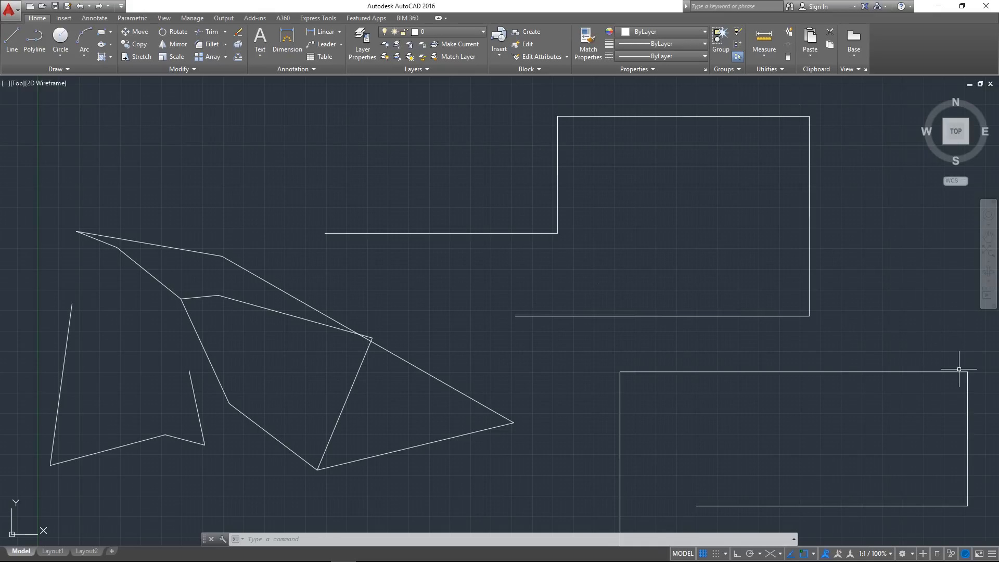
Turn on Clean Screen and look over all the drawn shapes in the enlarged drawing area
left_click(978, 554)
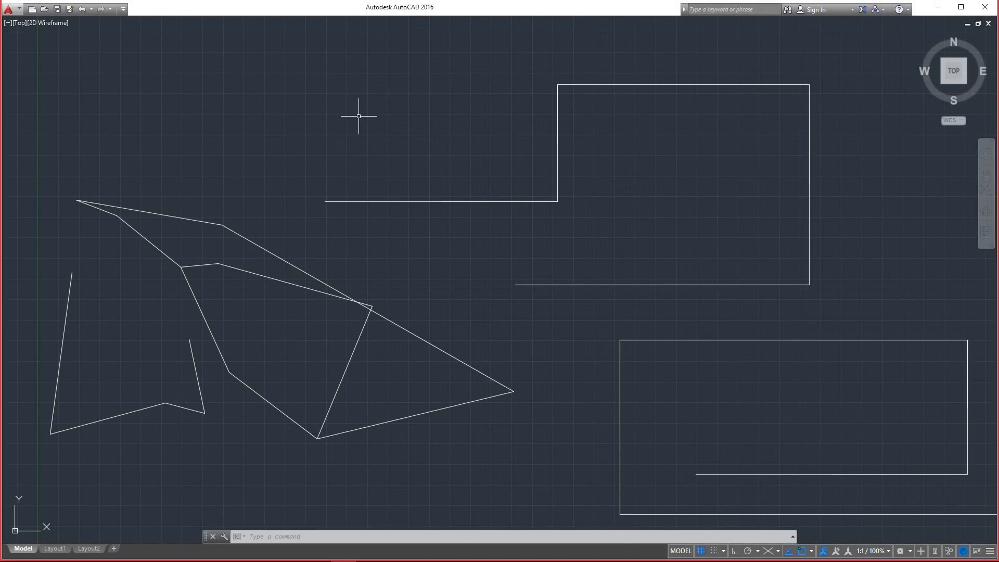
mouse_move(724, 323)
middle_mouse_down()
mouse_move(658, 330)
mouse_move(428, 314)
middle_mouse_up()
scroll(658, 330, "down", 4)
scroll(542, 311, "up", 2)
scroll(543, 311, "down", 2)
mouse_move(553, 312)
middle_mouse_down()
mouse_move(461, 315)
mouse_move(475, 312)
middle_mouse_up()
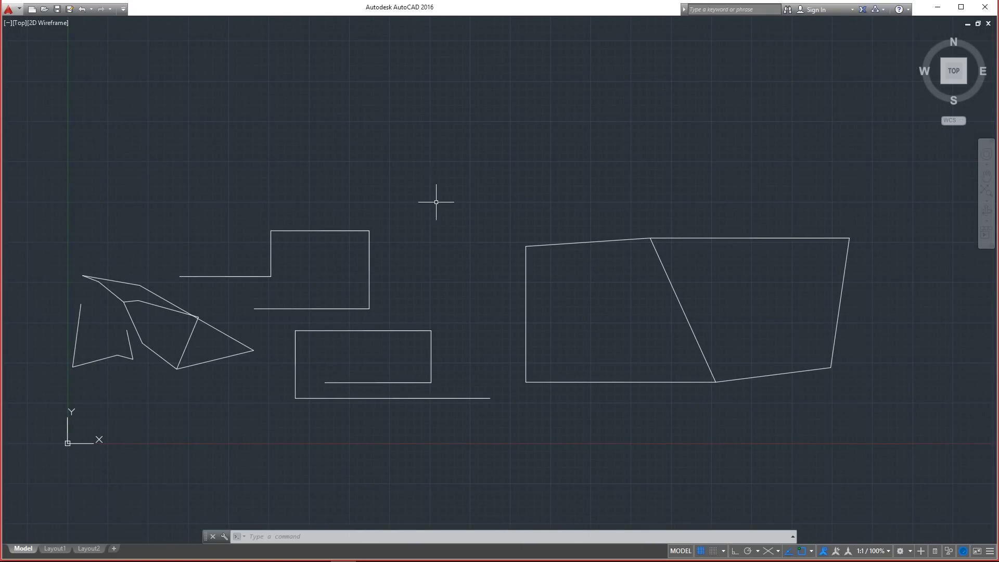
Toggle Clean Screen off and on several times, finishing with the full ribbon interface restored
key("ctrl+0")
key("ctrl+0")
left_click(981, 553)
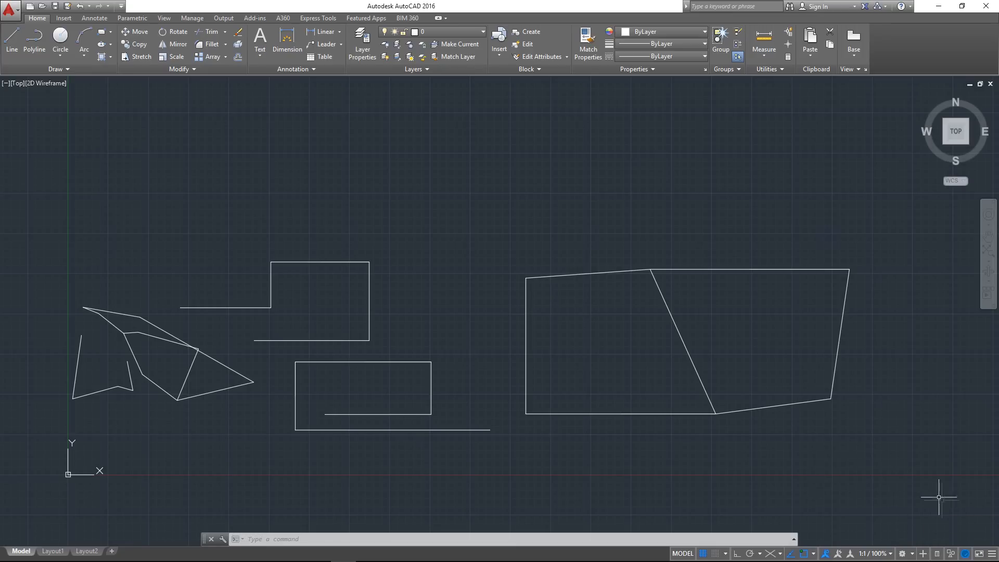
left_click(991, 554)
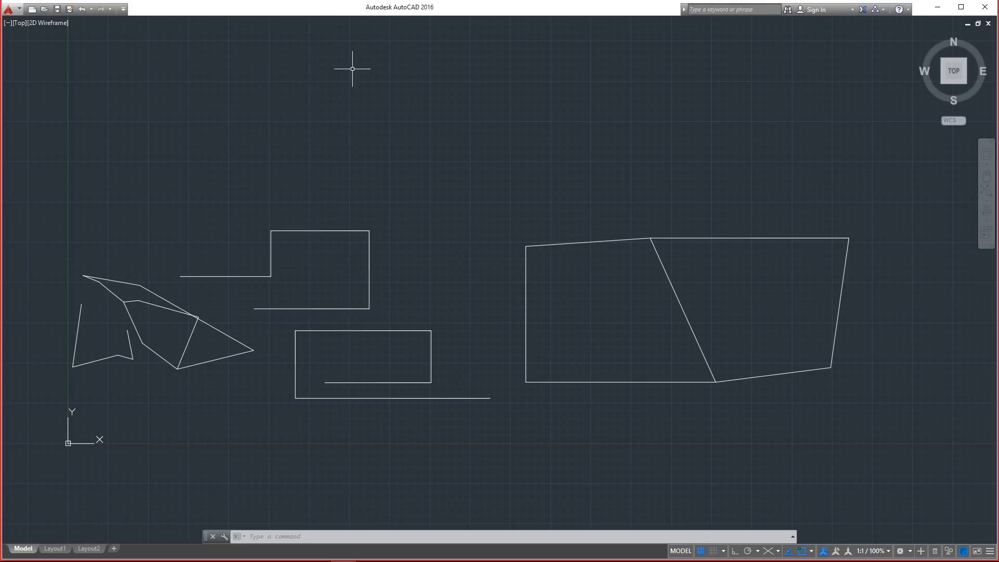
left_click(977, 550)
left_click(976, 550)
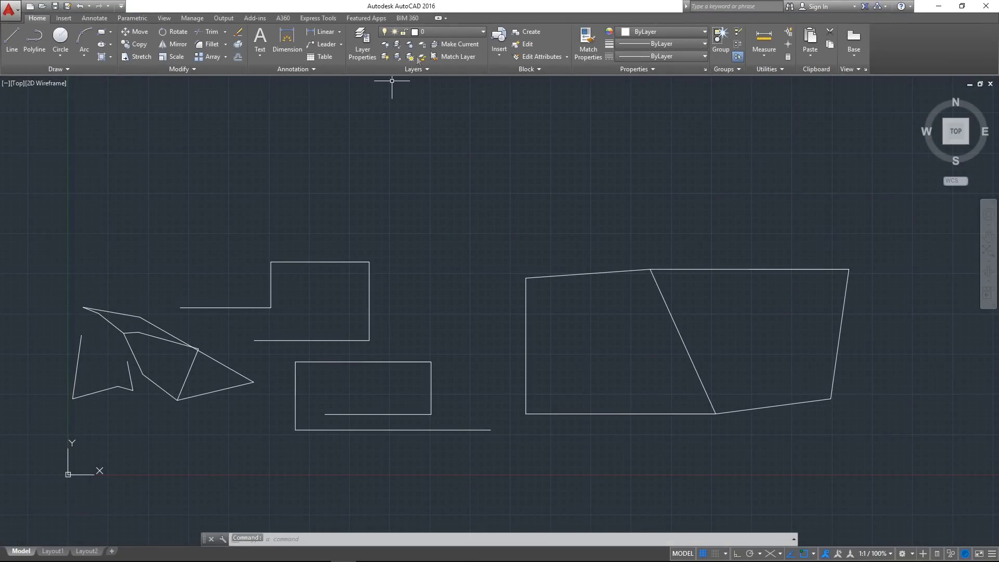
Minimize the ribbon to panel buttons and reduce it further to tabs only
left_click(438, 18)
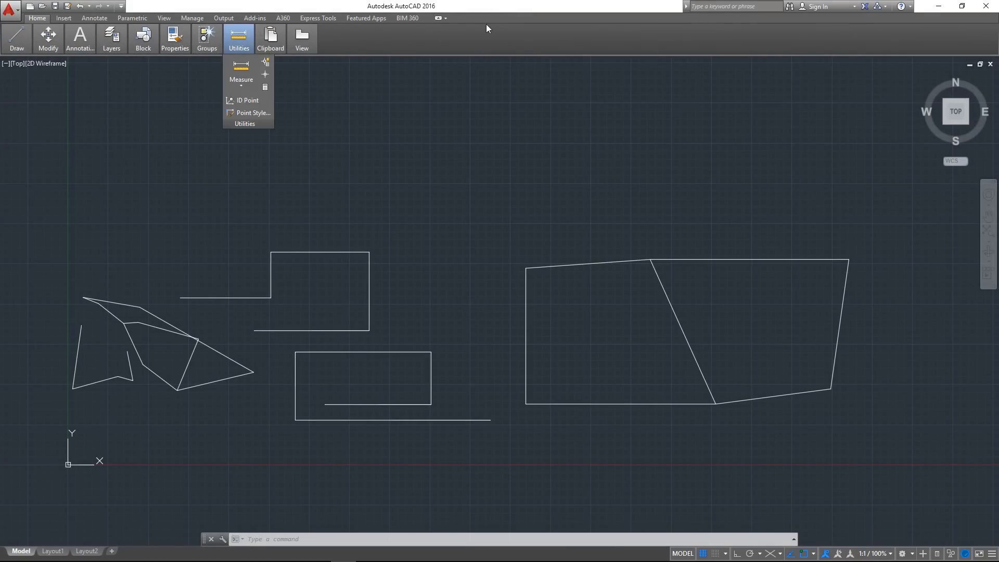
left_click(445, 19)
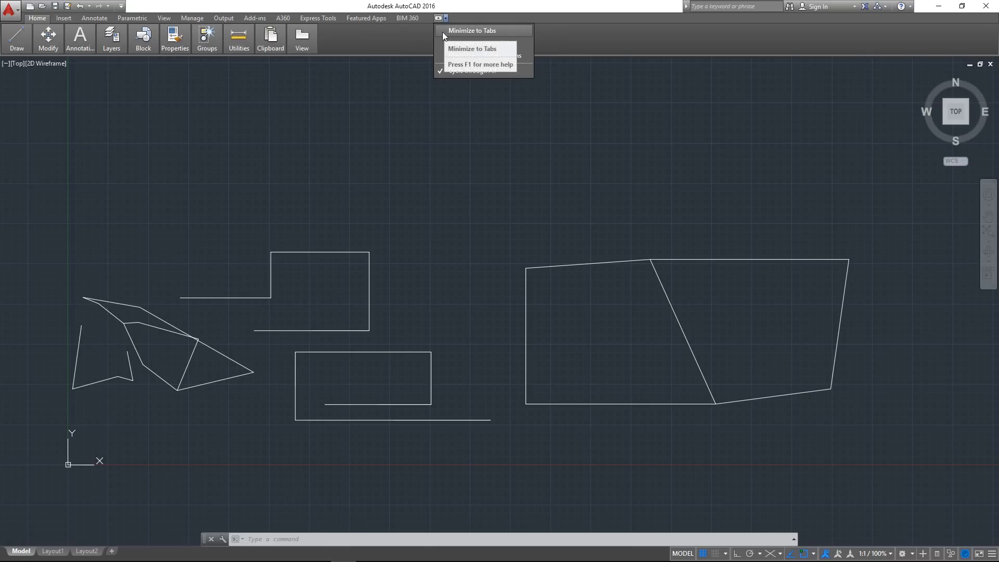
left_click(442, 32)
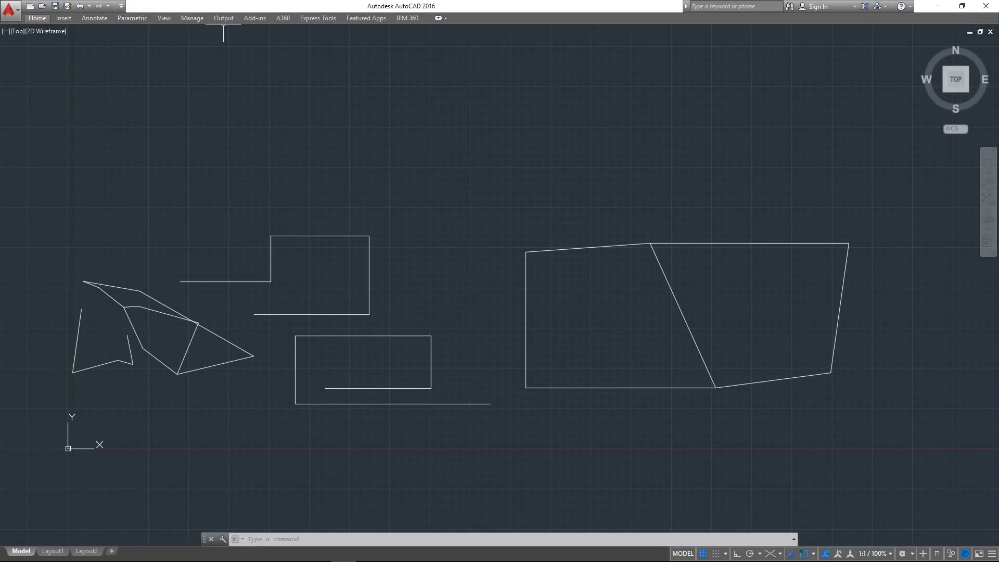
mouse_move(381, 217)
middle_mouse_down()
mouse_move(393, 232)
mouse_move(382, 244)
middle_mouse_up()
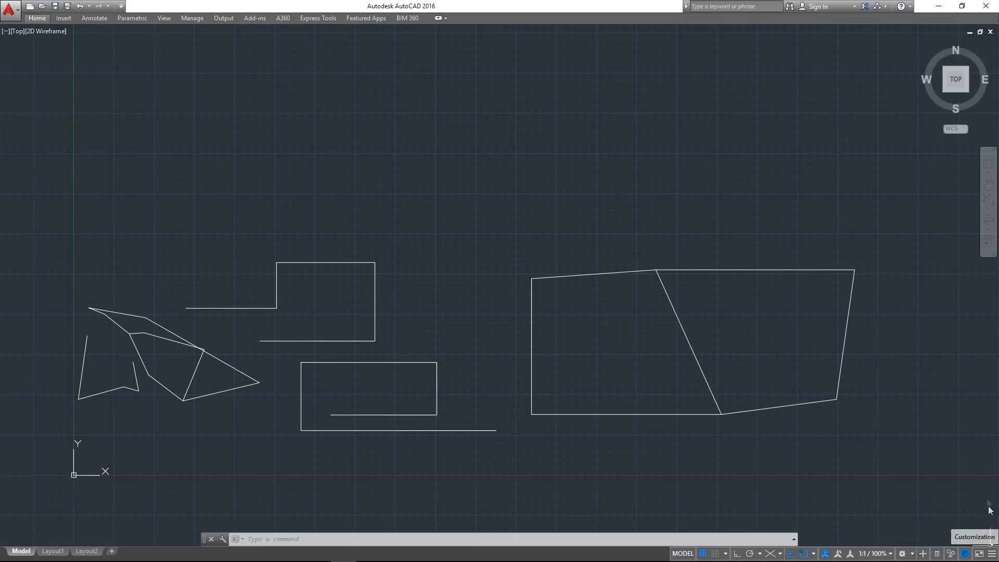
Add the Lock UI control to the status bar through its customization list and remove it again
left_click(991, 554)
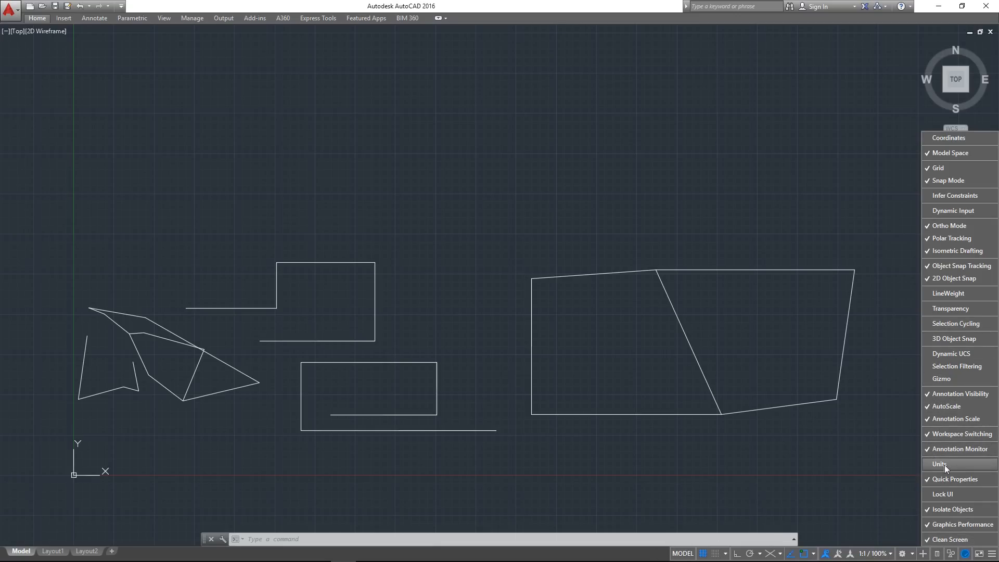
left_click(963, 495)
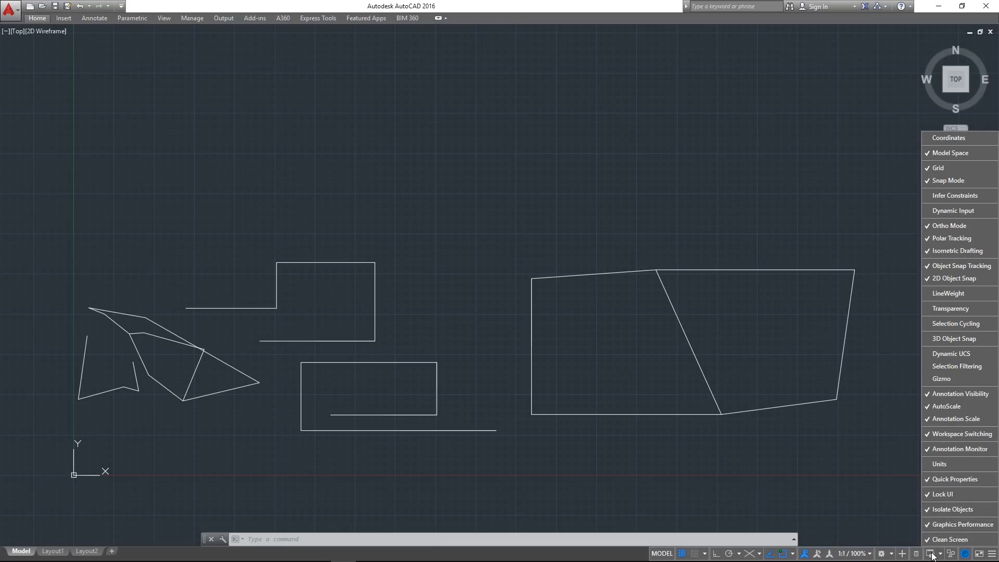
left_click(953, 493)
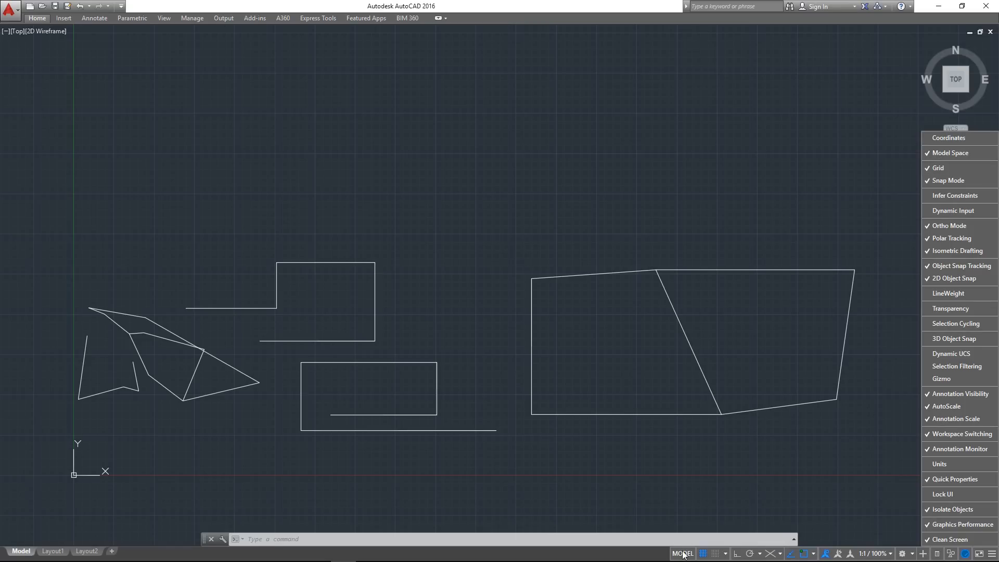
Switch the status bar's Model Space and Coordinates items on and off, restore their original display, and close the customization list
left_click(928, 152)
left_click(953, 154)
left_click(959, 138)
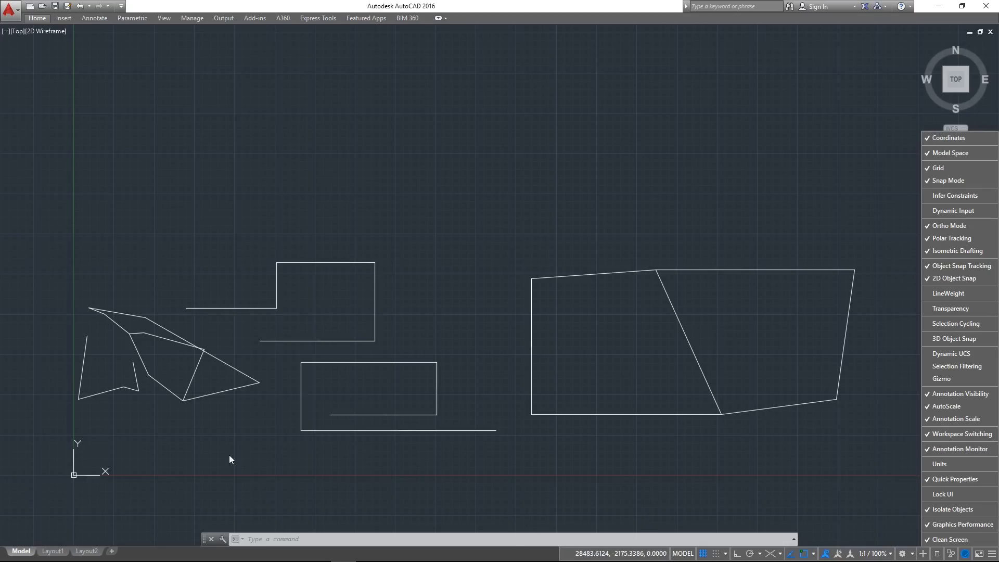
left_click(934, 139)
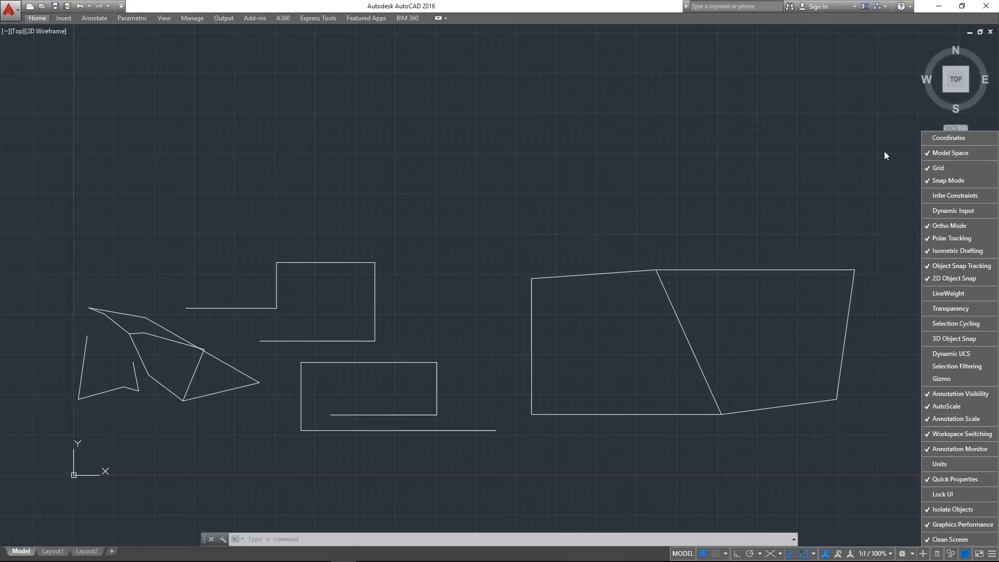
left_click(994, 556)
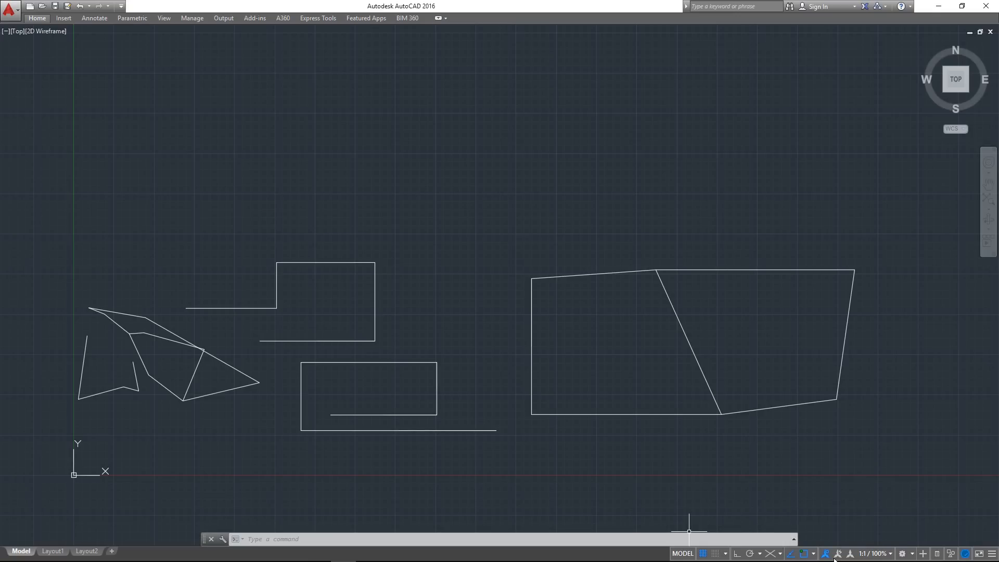
mouse_move(512, 136)
middle_mouse_down()
mouse_move(504, 133)
mouse_move(526, 140)
middle_mouse_up()
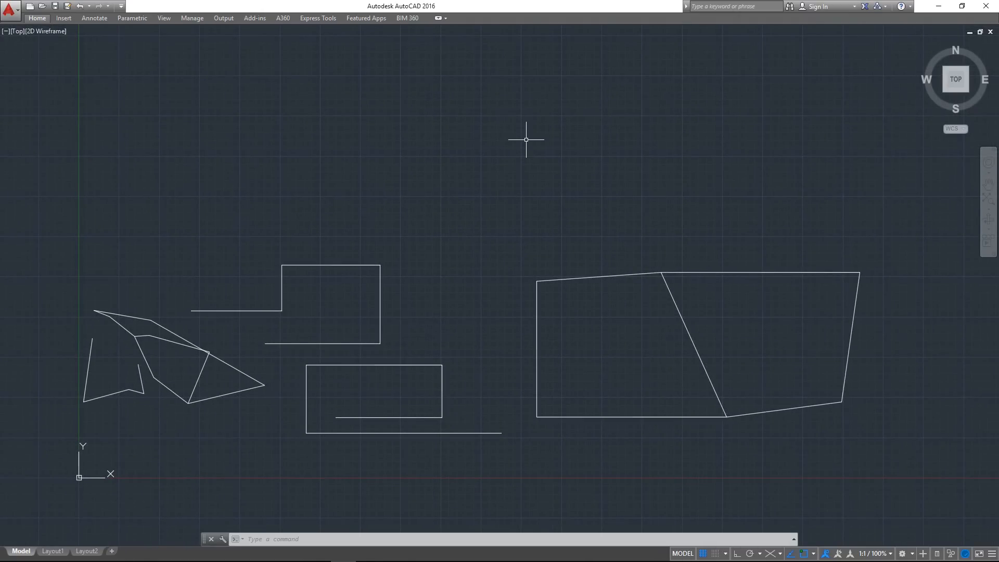